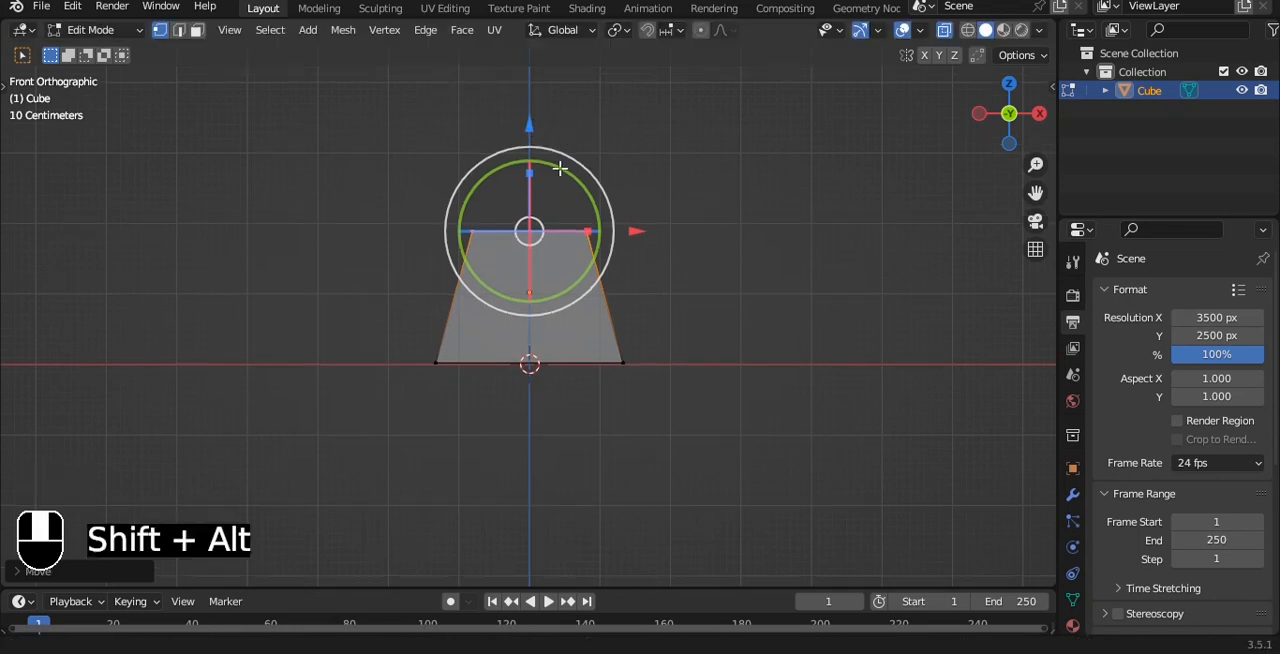
# Finish editing the tapered block and add a new cube mesh at the origin.
pyautogui.press('Tab')
pyautogui.hotkey('shift', 'a')
pyautogui.moveTo(575, 148)
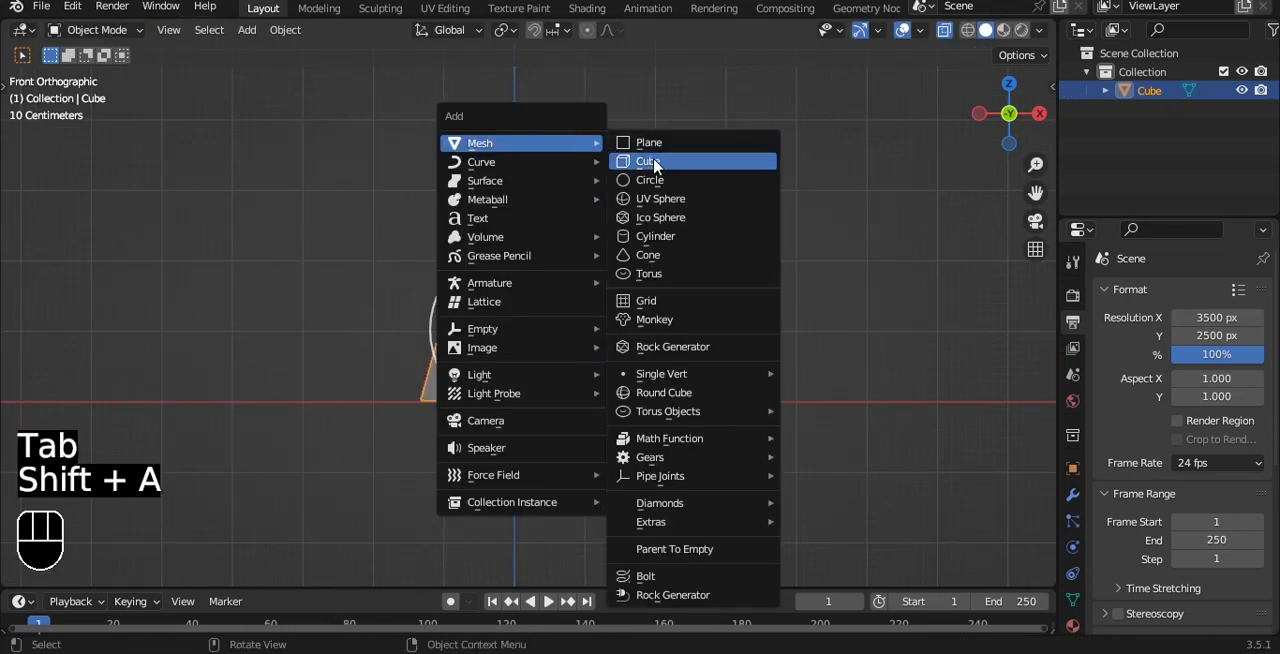
pyautogui.click(654, 163)
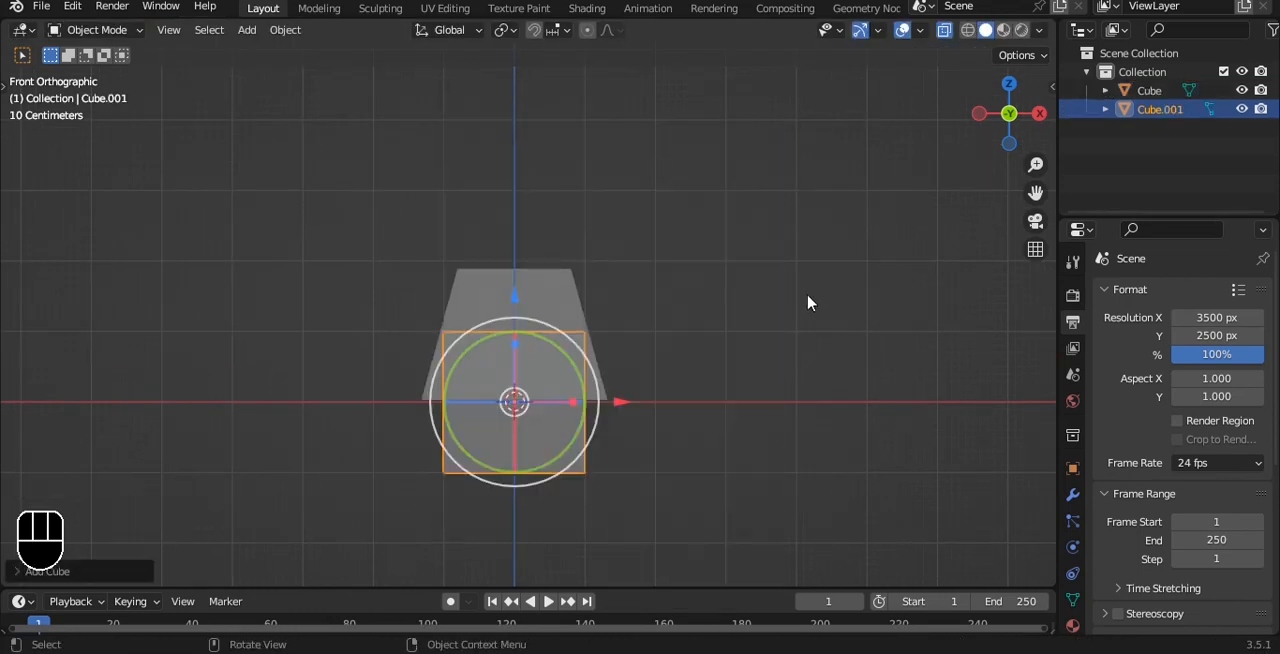
# Scale the new cube down and raise it to just above the tapered block.
pyautogui.press('s')
pyautogui.click(563, 375)
pyautogui.moveTo(514, 296); pyautogui.dragTo(552, 250)
pyautogui.scroll(6, 562, 130)
# Stretch the small cube along the X axis into a bar slightly narrower than the block's top.
pyautogui.press('s')
pyautogui.press('x')
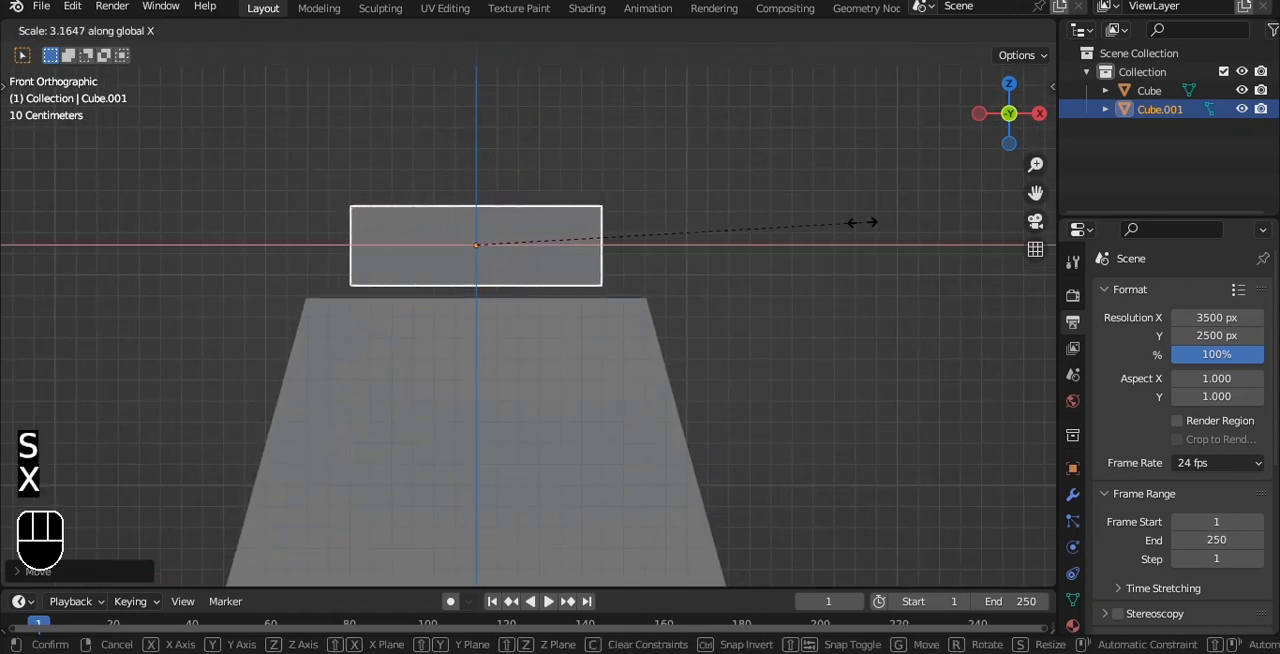
pyautogui.click(893, 221)
# Cut two vertical edge loops into the bar and scale them apart along X by about 1.6.
pyautogui.press('Tab')
pyautogui.hotkey('ctrl', 'r')
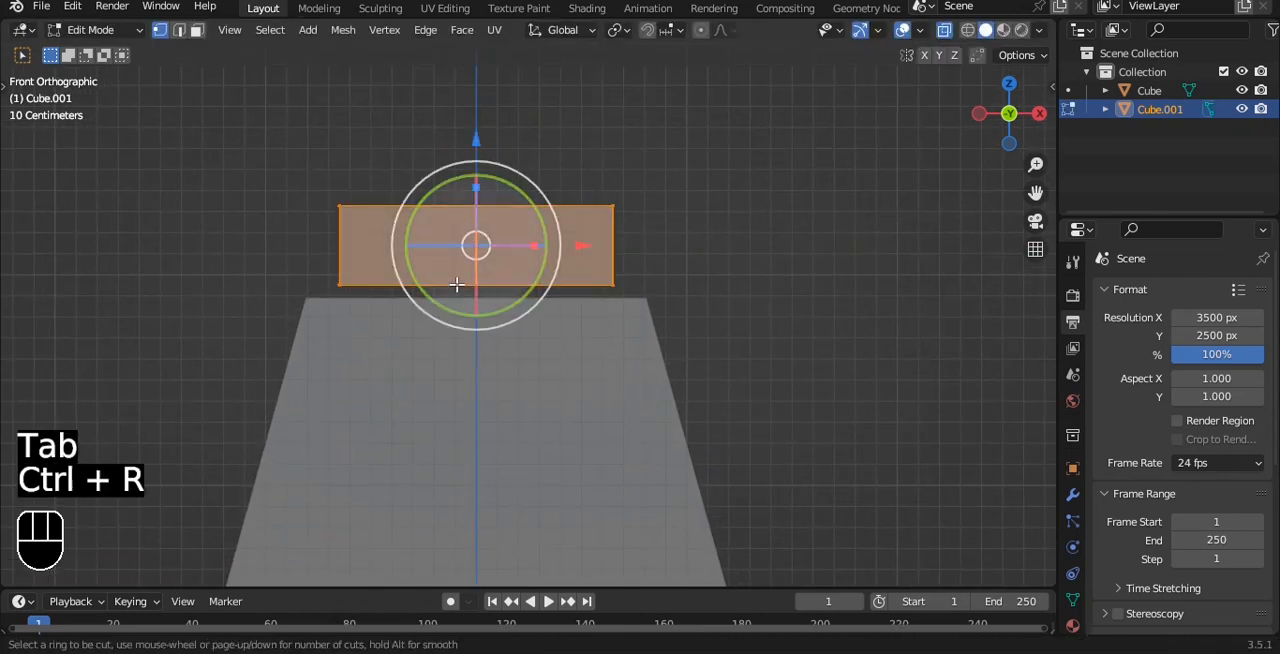
pyautogui.click(456, 285)
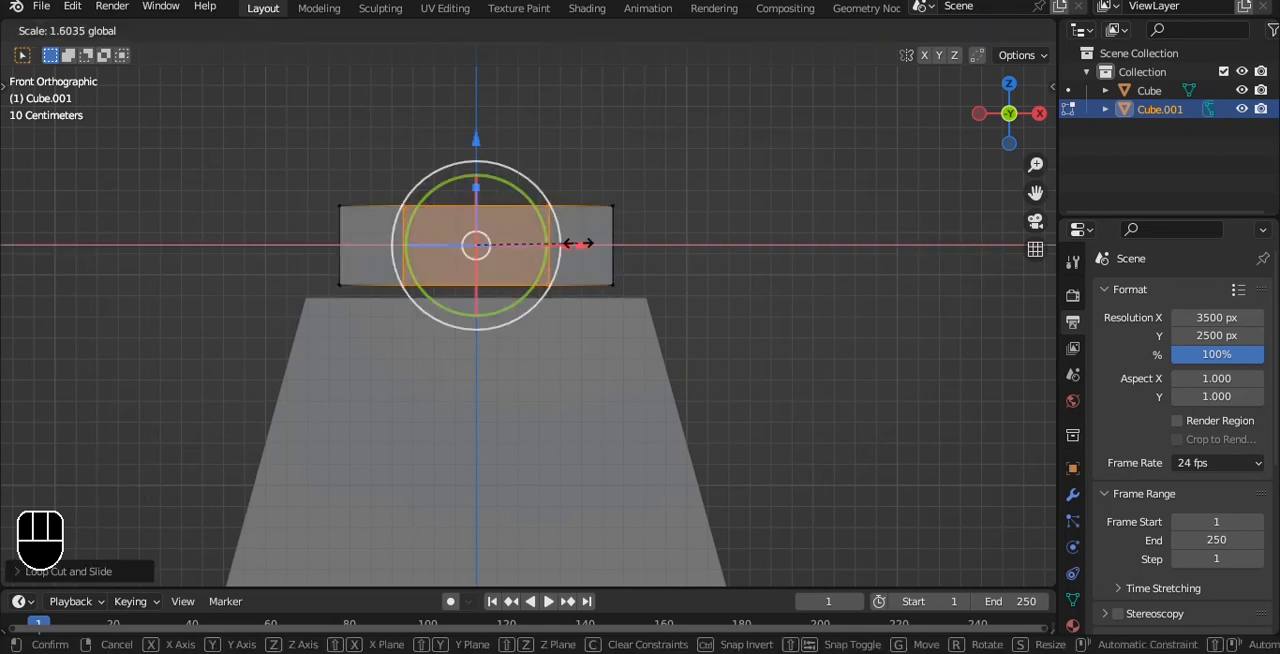
pyautogui.click(579, 243)
pyautogui.moveTo(579, 243)
pyautogui.mouseDown(button='middle')
pyautogui.moveTo(600, 177)
pyautogui.moveTo(572, 233)
pyautogui.mouseUp(button='middle')
# Extrude the top faces at both ends of the bar upward to form two raised posts.
pyautogui.press('3')
pyautogui.hotkey('alt', 'z')
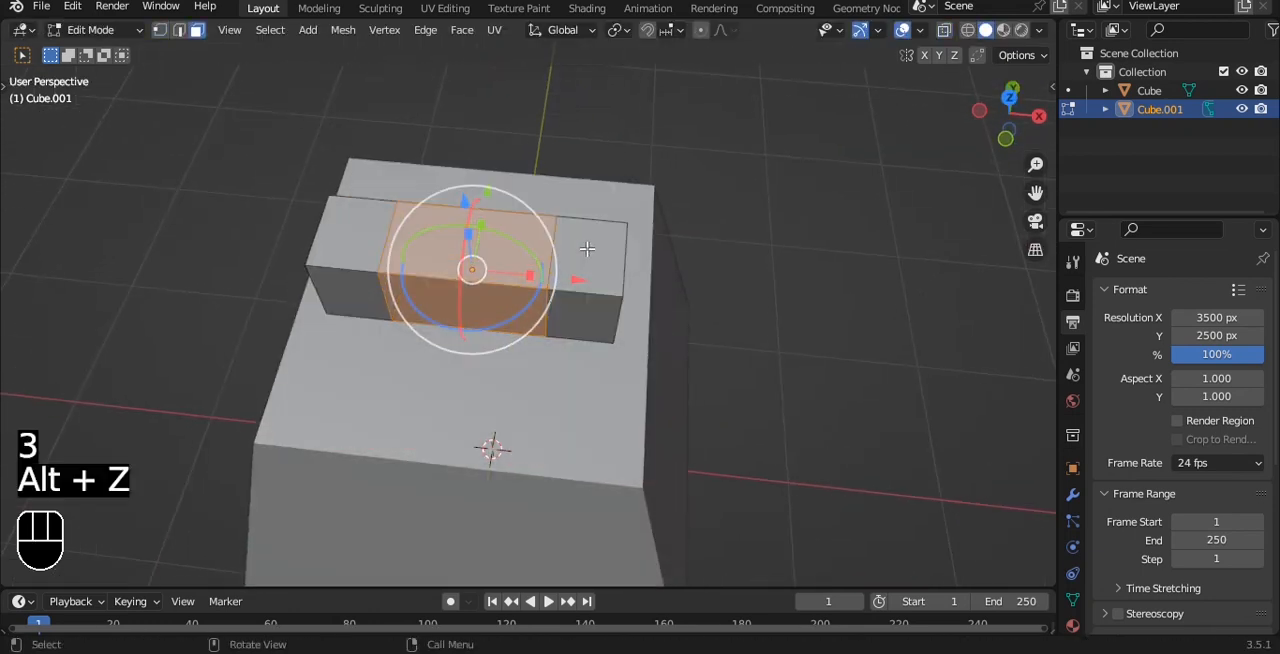
pyautogui.click(586, 250)
pyautogui.keyDown('shift'); pyautogui.click(345, 232); pyautogui.keyUp('shift')
pyautogui.press('e')
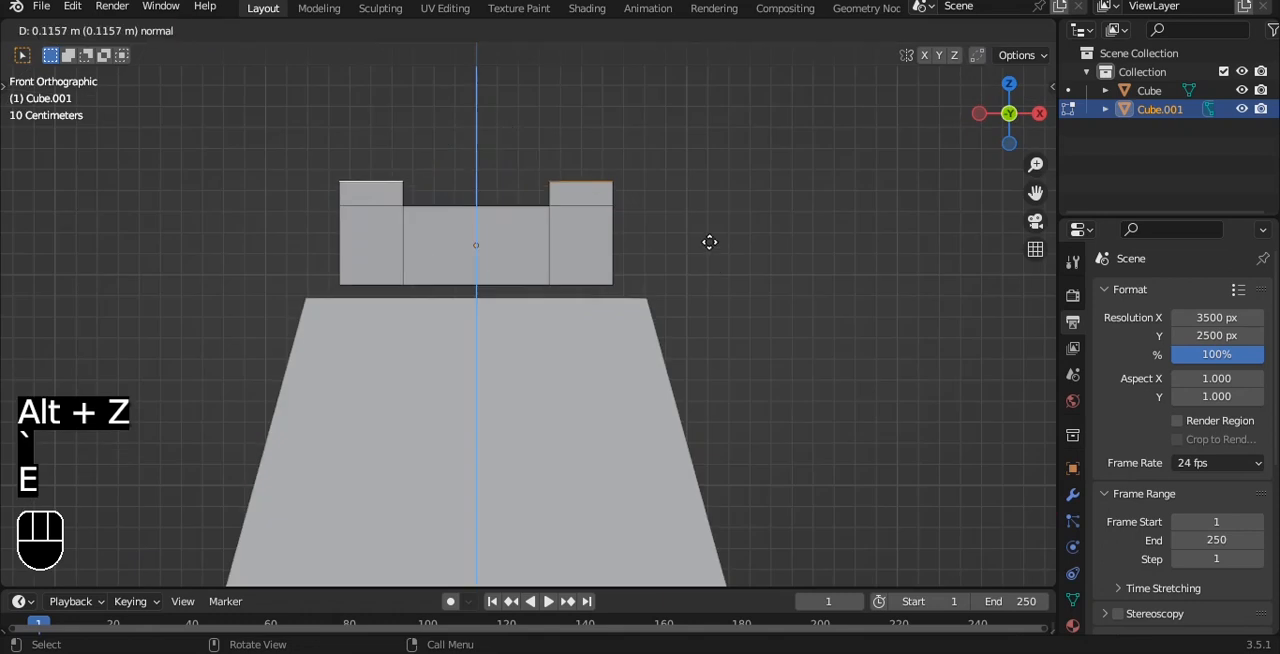
pyautogui.click(698, 207)
# Leave mesh editing and lower the U-shaped bar onto the tapered block.
pyautogui.press('Tab')
pyautogui.moveTo(476, 142); pyautogui.dragTo(476, 167)
pyautogui.click(690, 207)
# Add a Subdivision Surface modifier to the U-shaped bar.
pyautogui.moveTo(780, 205); pyautogui.dragTo(629, 277, button='middle')
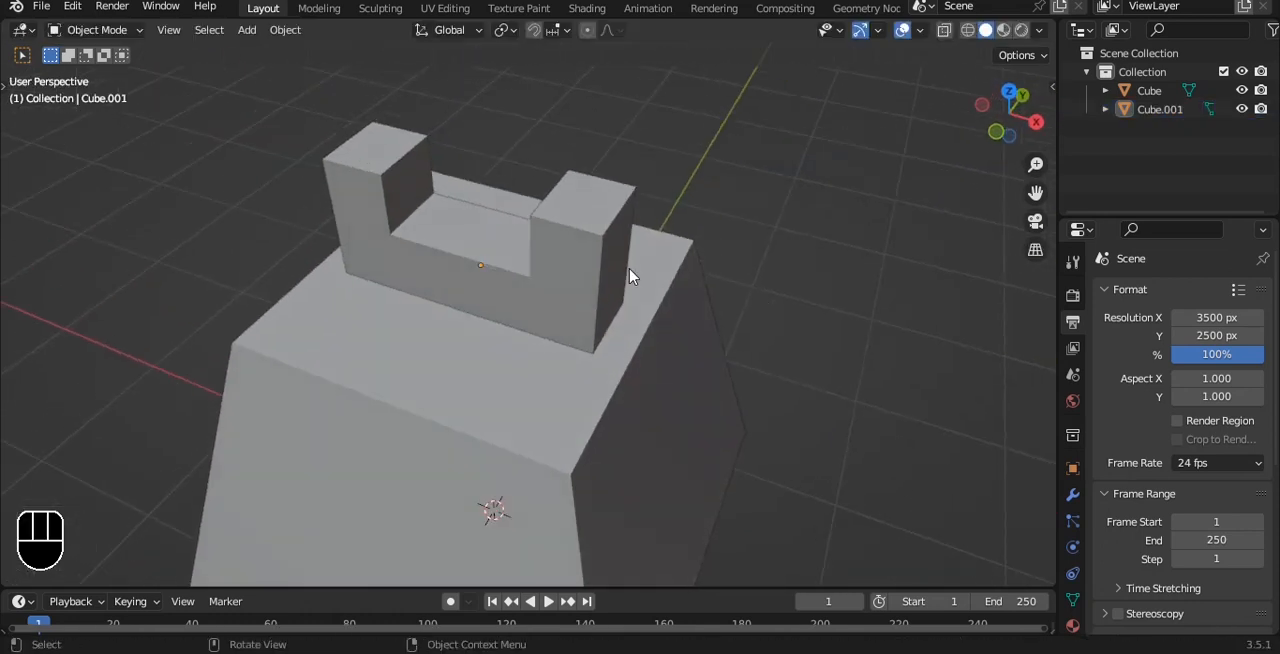
pyautogui.click(629, 277)
pyautogui.click(1073, 496)
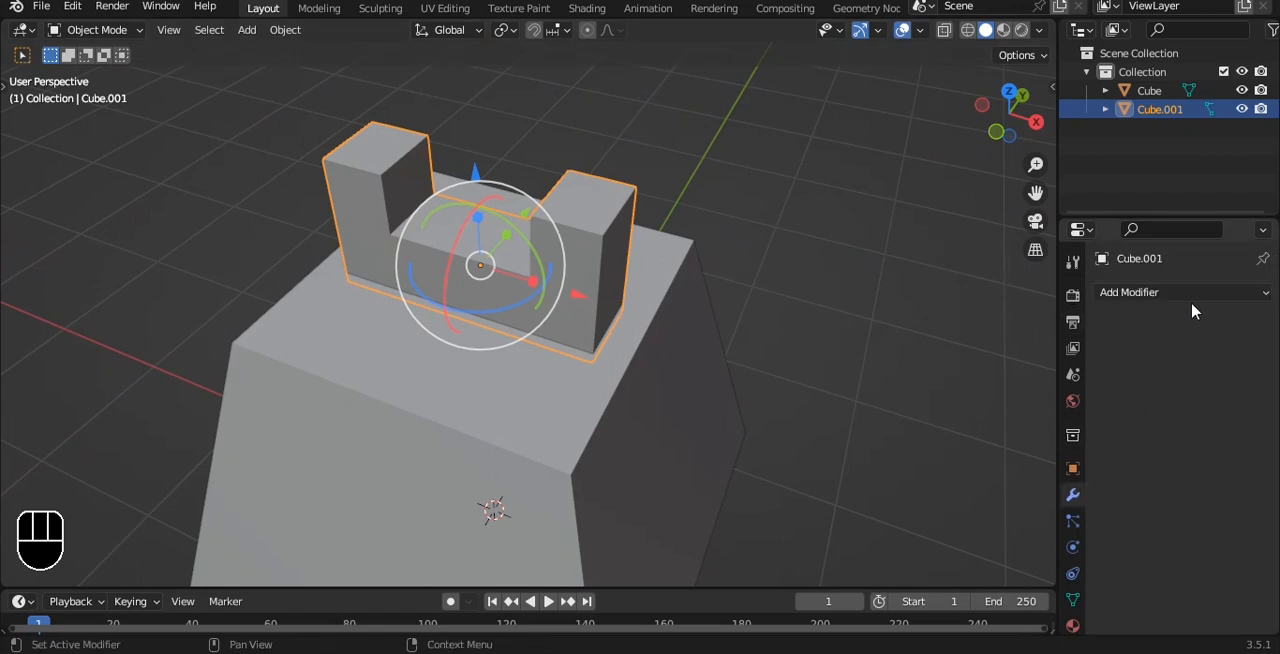
pyautogui.click(1111, 292)
pyautogui.click(965, 575)
pyautogui.scroll(2, 570, 272)
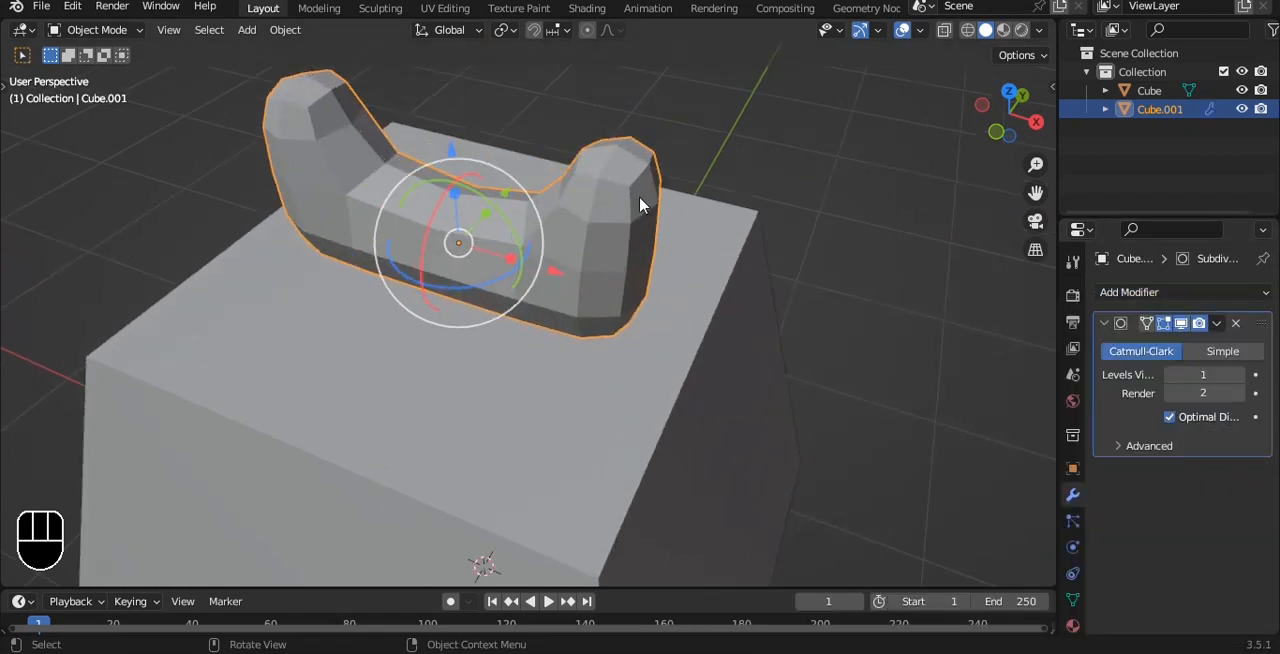
# Shade the U-shaped bar smooth and set its viewport subdivision levels to 3.
pyautogui.rightClick(640, 200)
pyautogui.click(663, 214)
pyautogui.keyDown('shift'); pyautogui.moveTo(729, 249); pyautogui.dragTo(417, 171, button='middle'); pyautogui.keyUp('shift')
pyautogui.click(1242, 374)
pyautogui.click(1242, 374)
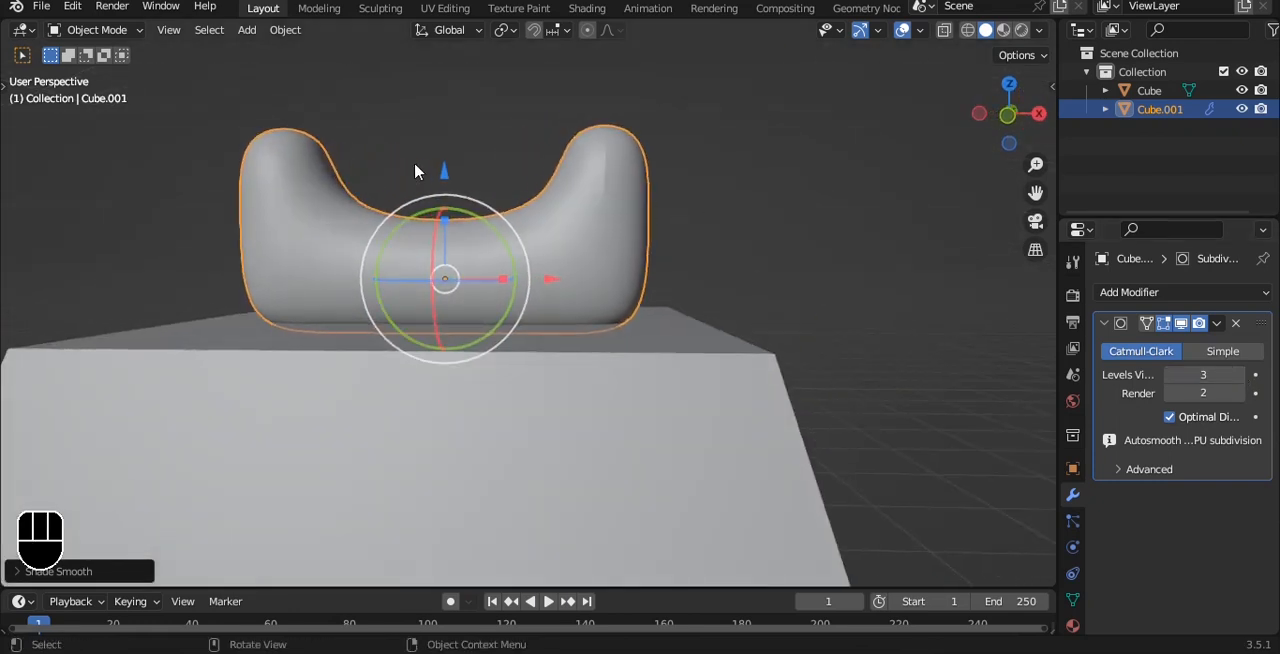
# Set the U-shaped bar's viewport subdivision levels to 1 and check its underlying mesh.
pyautogui.moveTo(632, 166); pyautogui.dragTo(637, 213, button='middle')
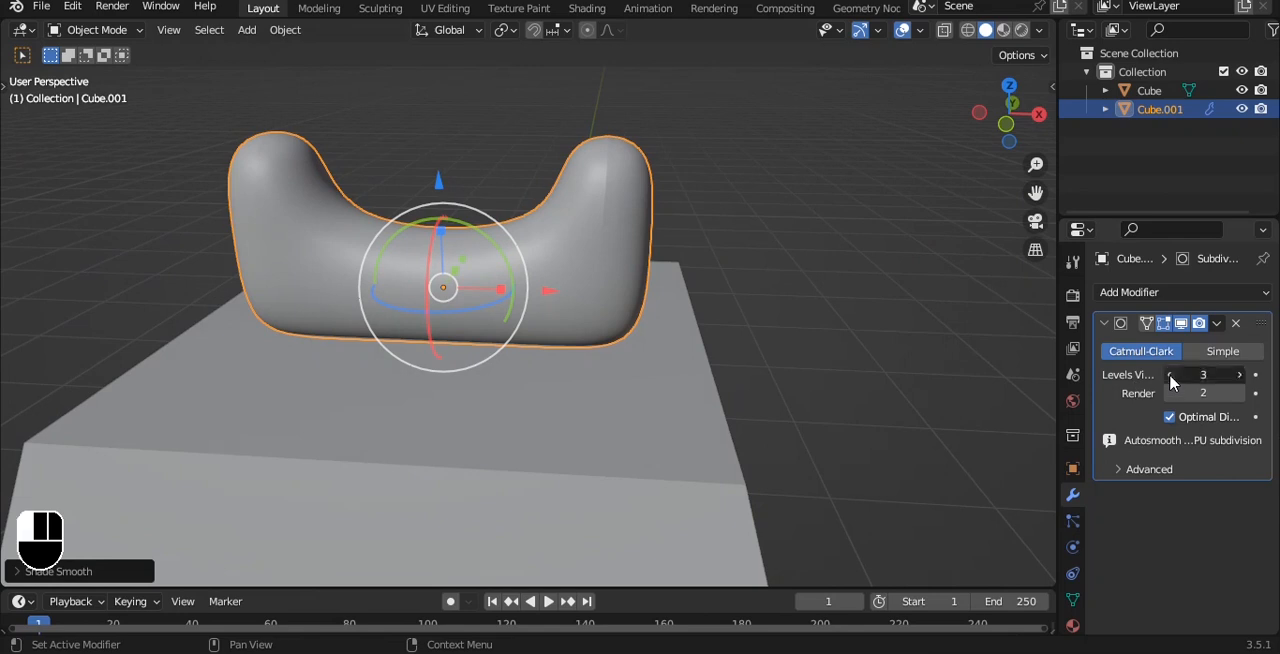
pyautogui.click(1170, 374)
pyautogui.click(1170, 374)
pyautogui.keyDown('alt'); pyautogui.moveTo(700, 240); pyautogui.dragTo(649, 198, button='middle'); pyautogui.keyUp('alt')
pyautogui.press('Tab')
pyautogui.press('Tab')
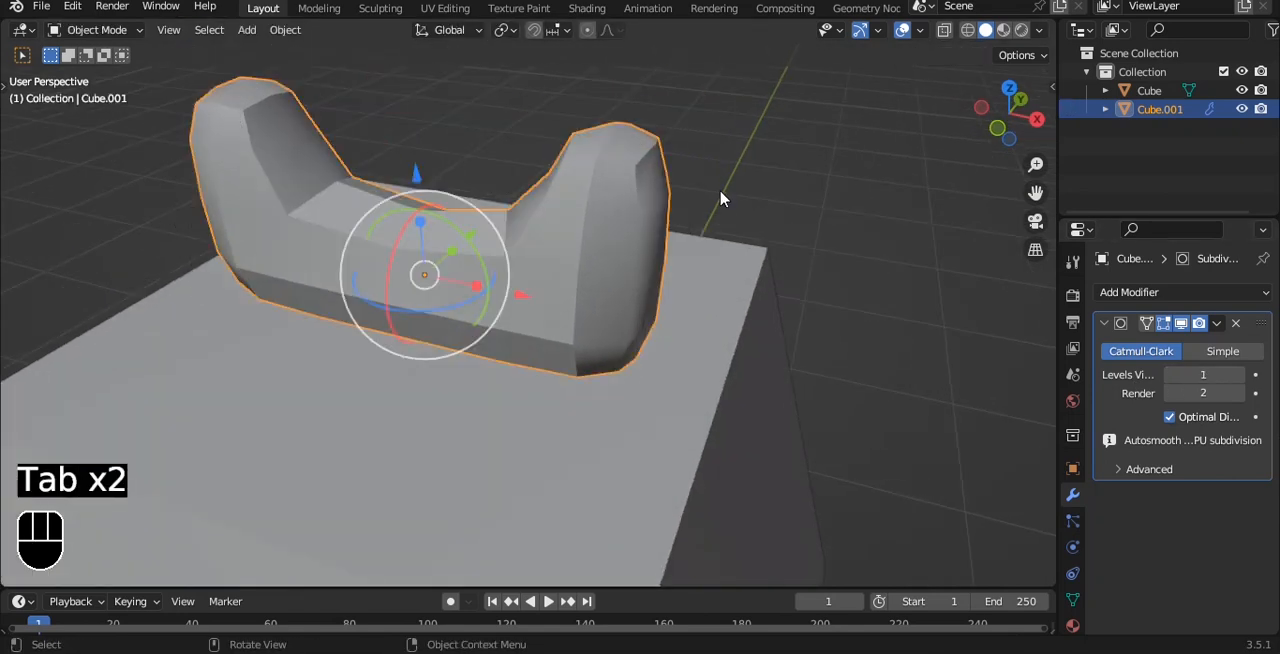
# Try a Bevel modifier with a 0.09 m amount on the U-shaped bar, and remove it.
pyautogui.click(1129, 292)
pyautogui.click(934, 370)
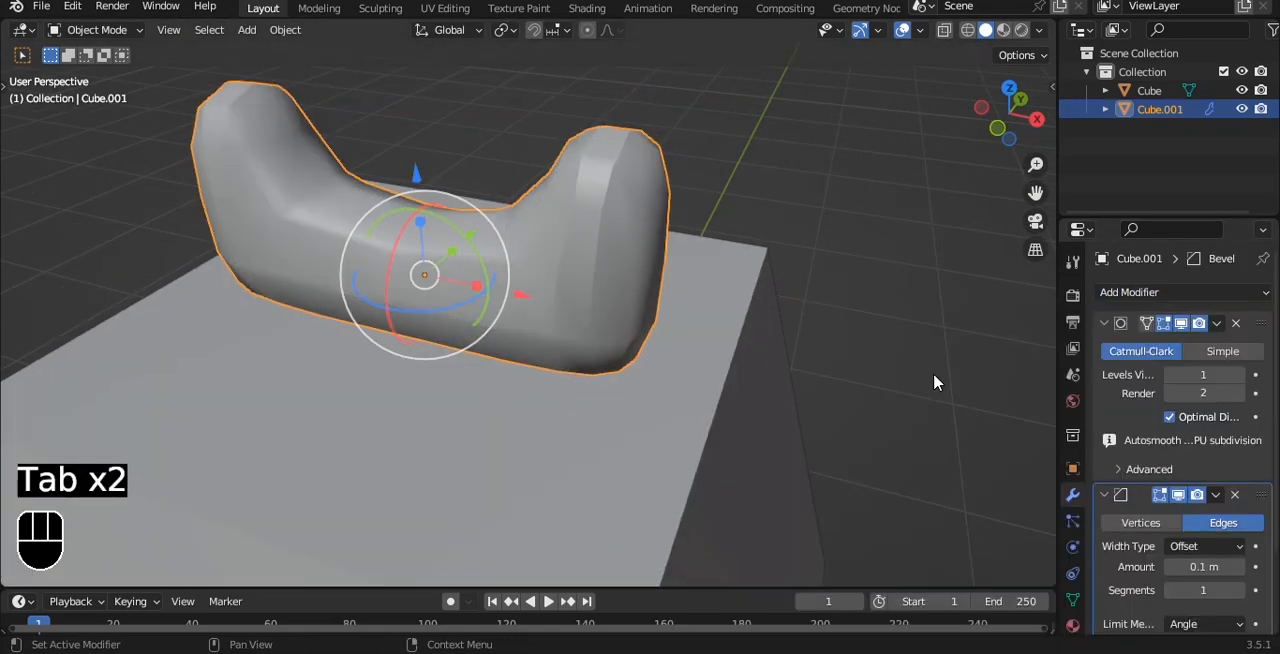
pyautogui.moveTo(1203, 566); pyautogui.dragTo(1190, 566)
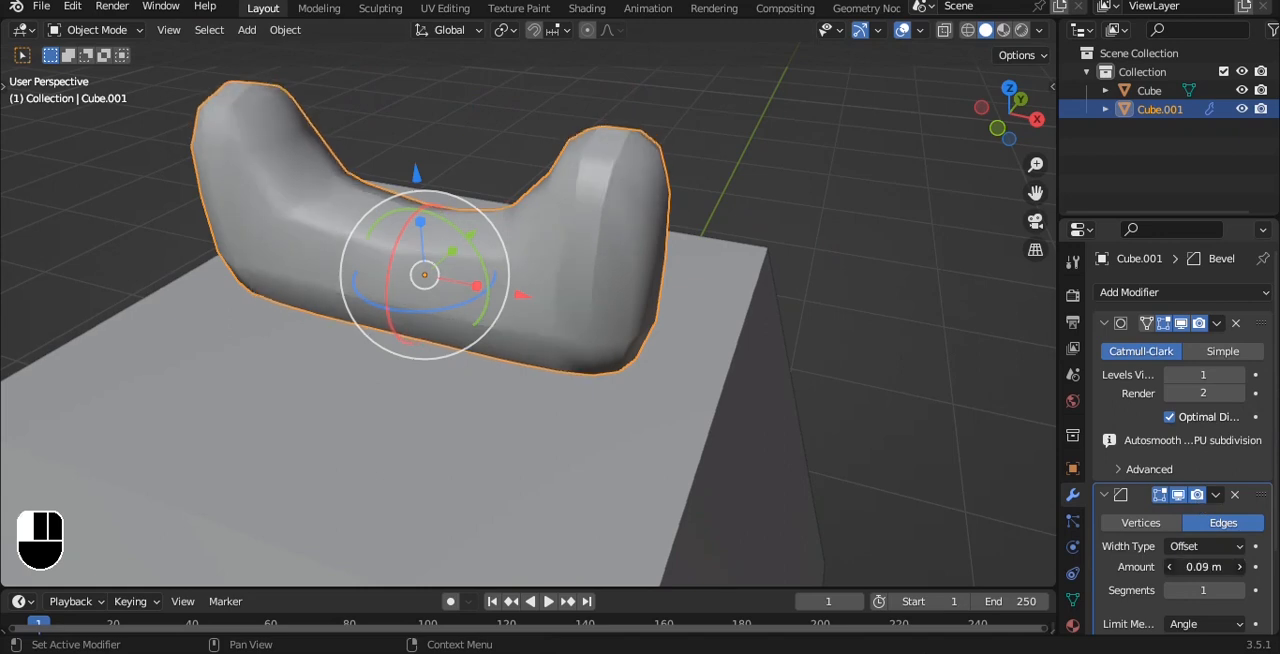
pyautogui.click(1237, 497)
pyautogui.press('Tab')
pyautogui.moveTo(668, 189); pyautogui.dragTo(600, 206, button='middle')
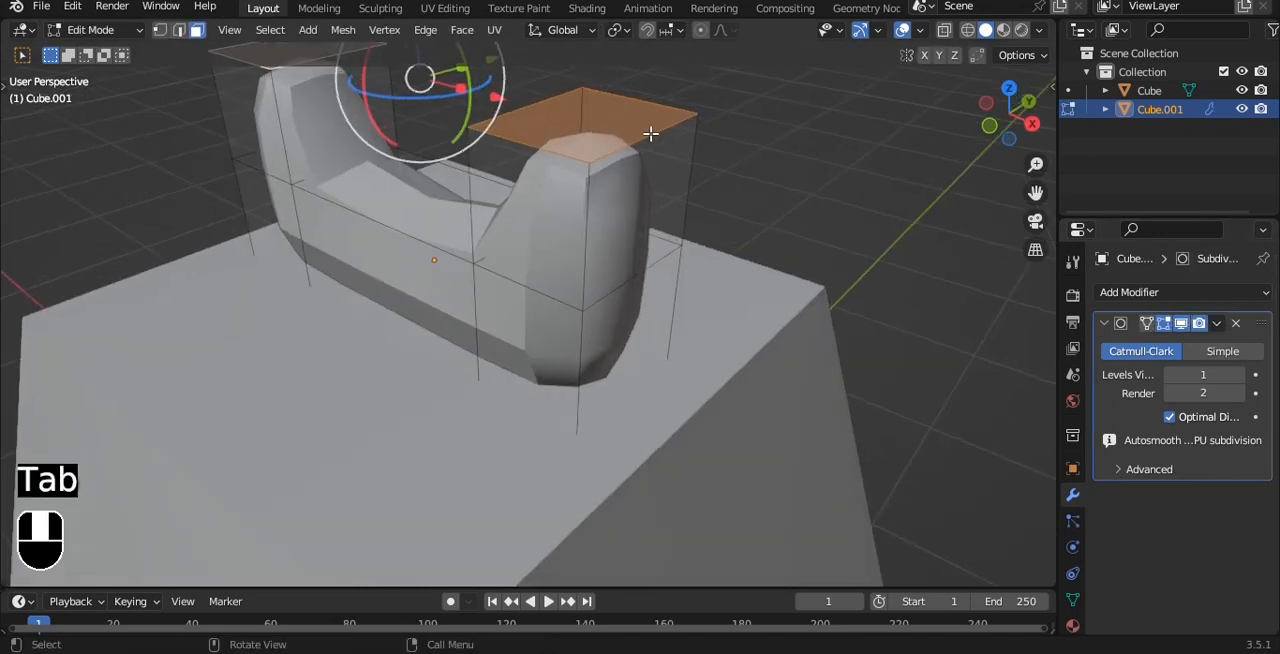
pyautogui.press('2')
pyautogui.press('Tab')
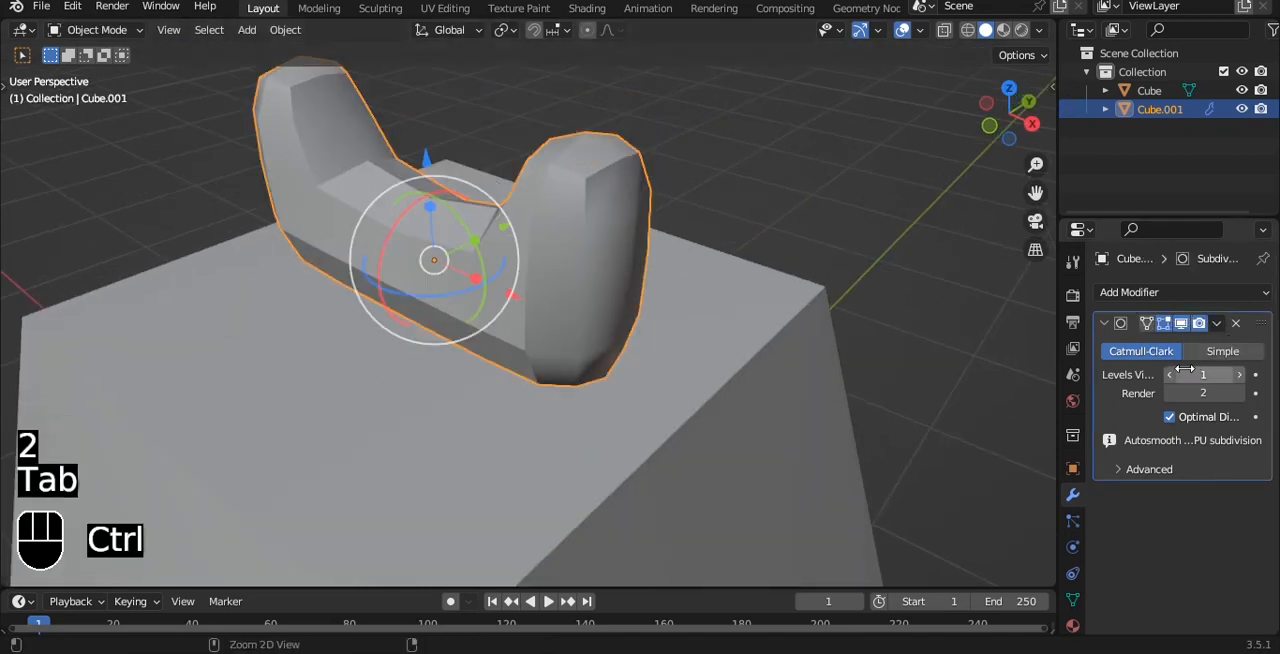
# Apply the U-shaped bar's Subdivision modifier and add a new one with viewport level 3.
pyautogui.hotkey('ctrl', 'a')
pyautogui.hotkey('ctrl', '3')
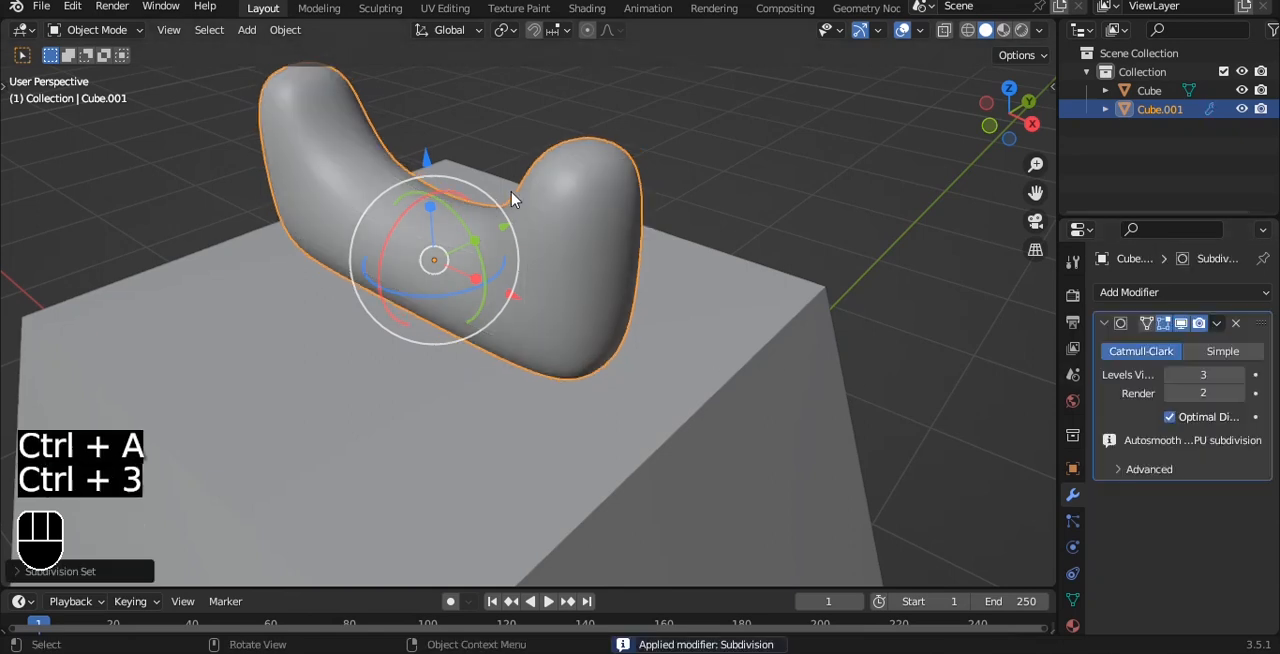
pyautogui.moveTo(514, 200); pyautogui.dragTo(596, 135, button='middle')
# Select the tapered block and apply its object transform.
pyautogui.press('`')
pyautogui.scroll(-1, 514, 140)
pyautogui.click(643, 322)
pyautogui.scroll(-4, 670, 308)
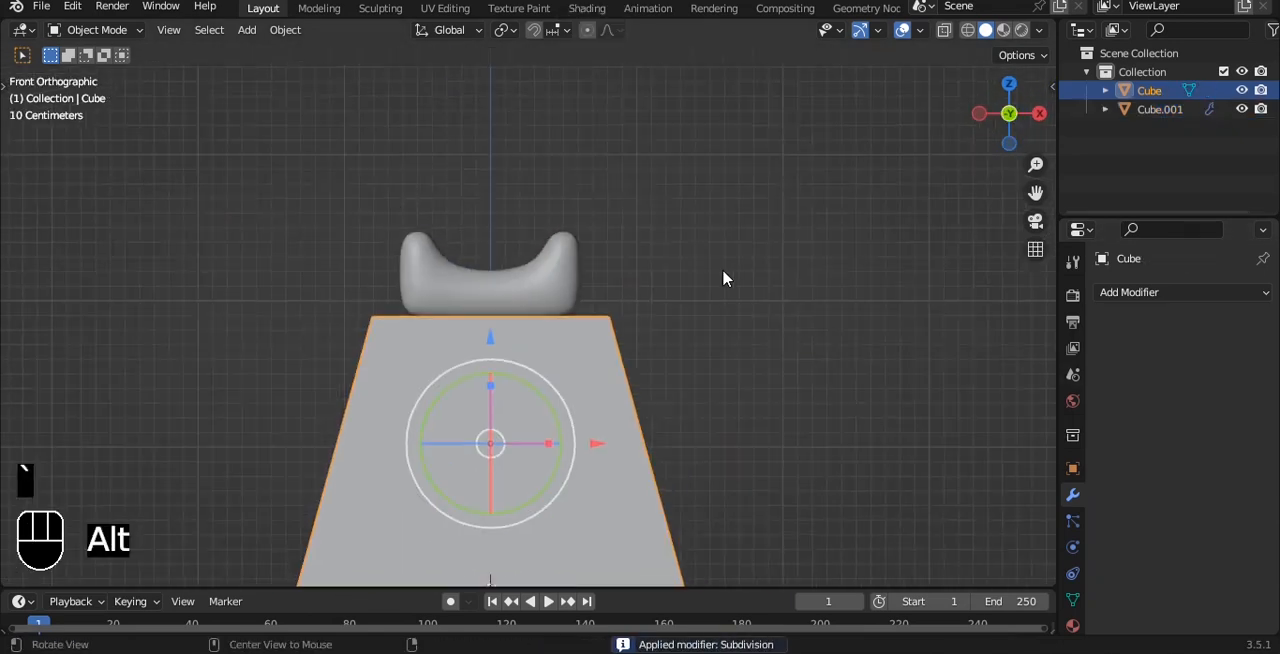
pyautogui.moveTo(725, 277); pyautogui.dragTo(670, 299, button='middle')
pyautogui.hotkey('ctrl', 'a')
pyautogui.click(648, 366)
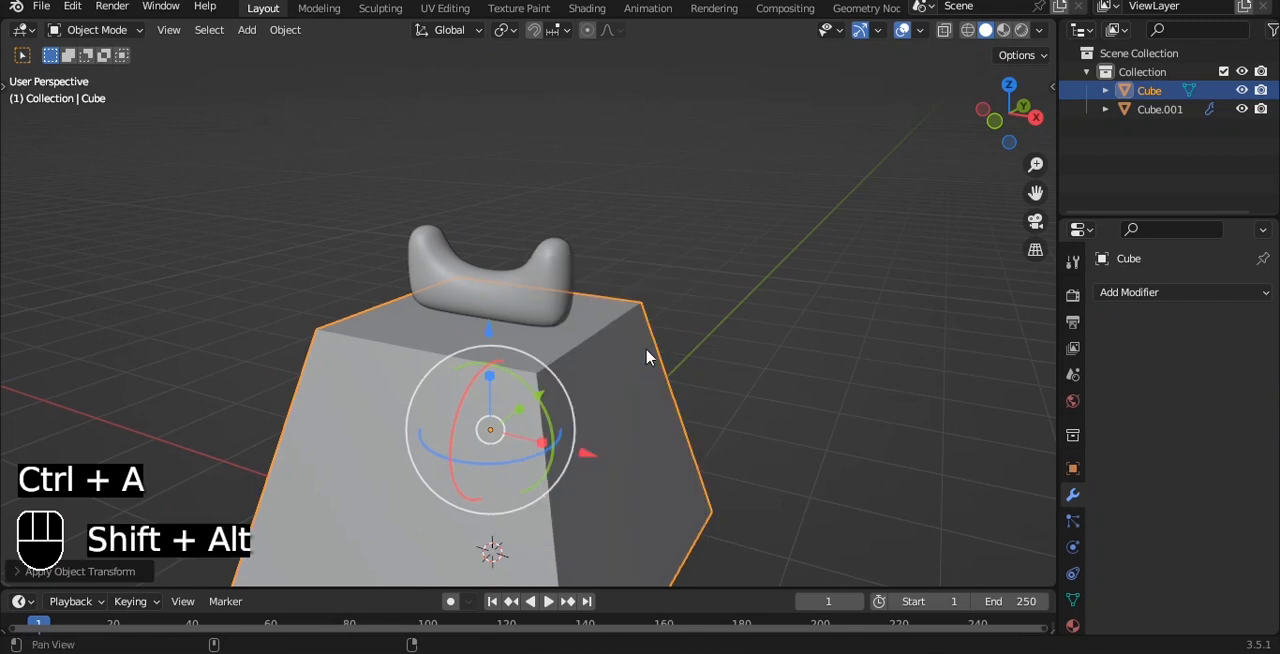
# Add a Bevel modifier to the tapered block with more segments and a smaller amount, and apply it.
pyautogui.click(1176, 292)
pyautogui.click(884, 366)
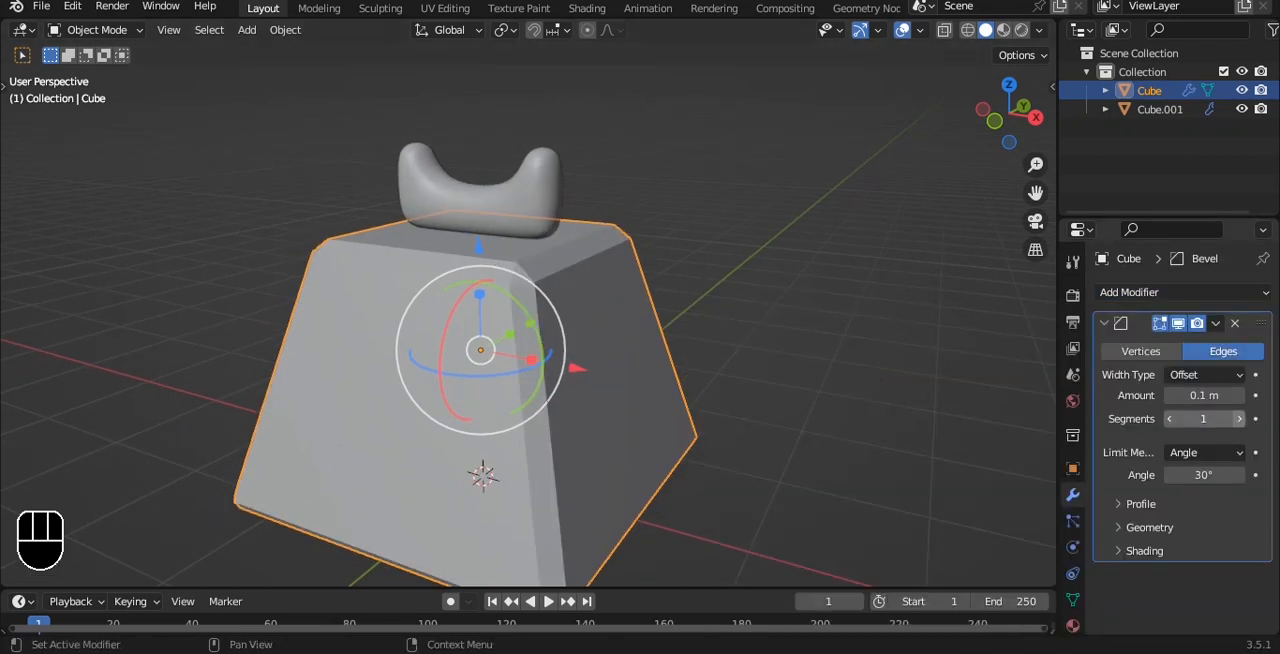
pyautogui.click(1239, 419)
pyautogui.moveTo(1222, 396); pyautogui.dragTo(1196, 396)
pyautogui.hotkey('ctrl', 'a')
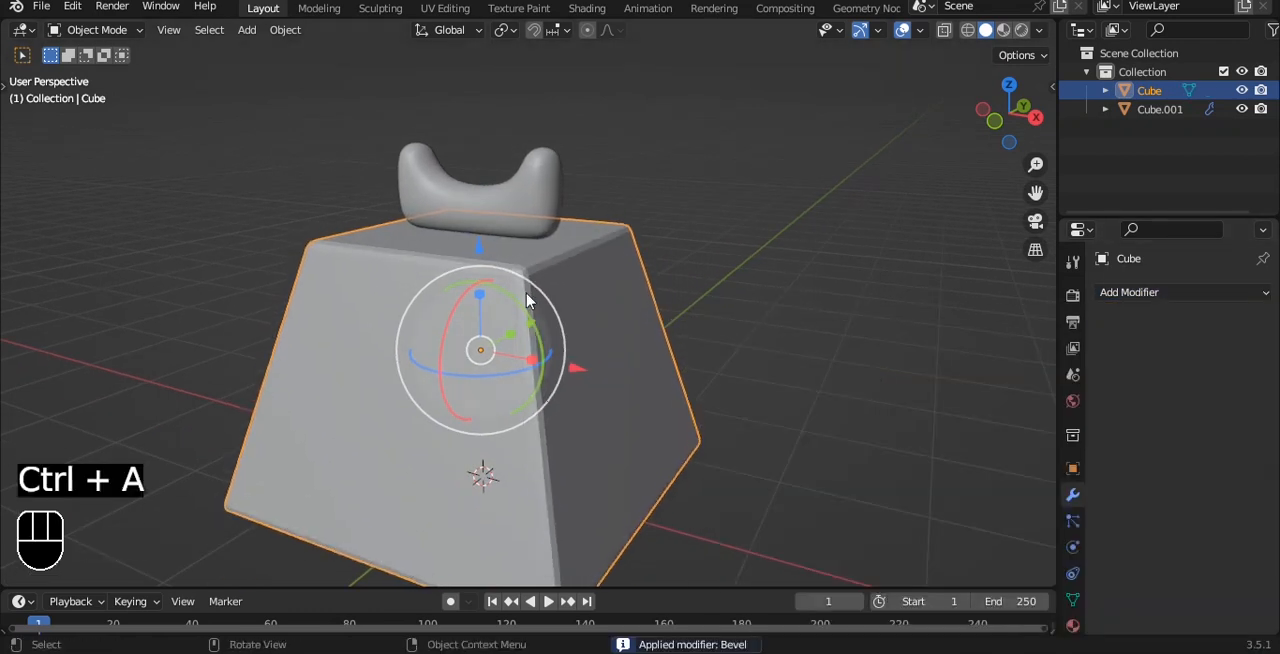
# Add a Subdivision Surface modifier with viewport level 3 to the tapered block.
pyautogui.hotkey('ctrl', '3')
pyautogui.scroll(-3, 839, 334)
pyautogui.press('`')
pyautogui.click(797, 306)
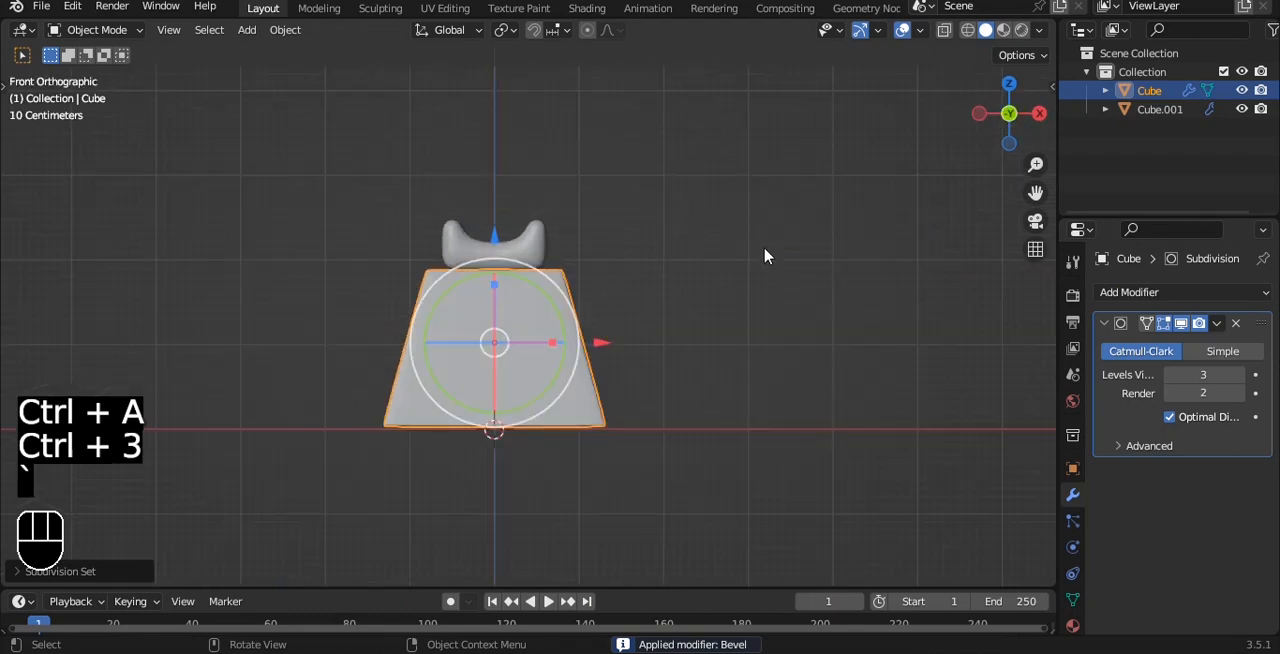
pyautogui.press('Tab')
pyautogui.press('Tab')
pyautogui.scroll(1, 645, 255)
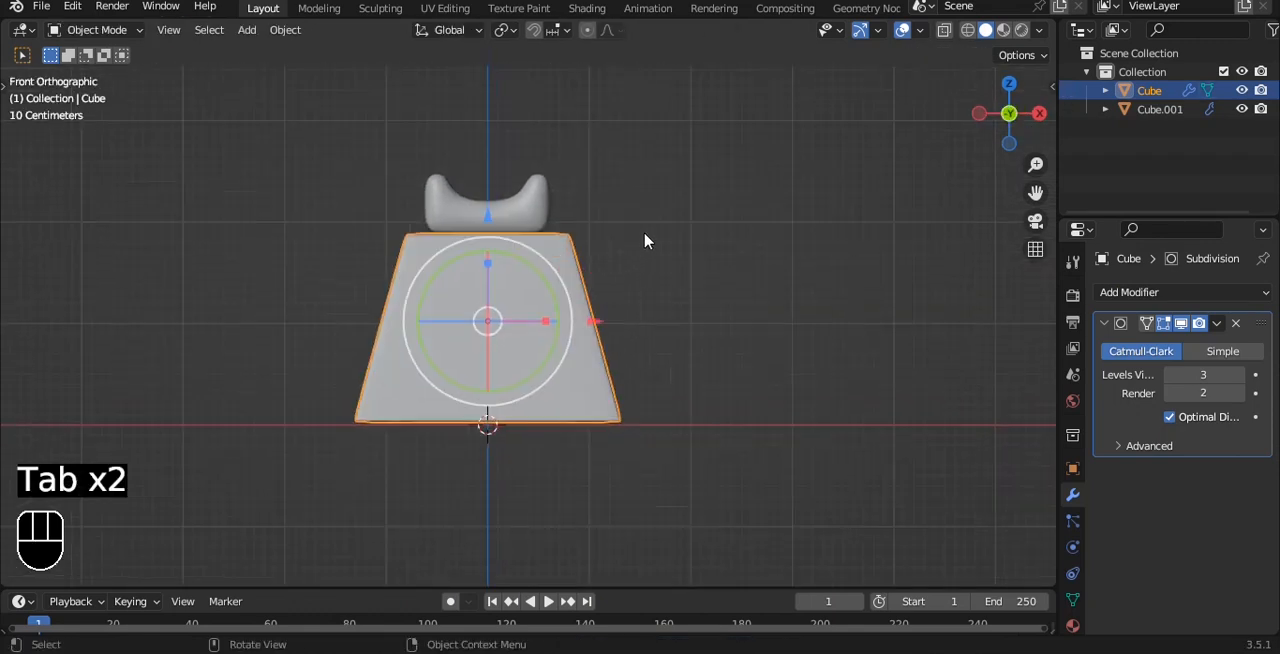
# Add a cylinder mesh and rotate it 90 degrees about the X axis.
pyautogui.hotkey('shift', 'a')
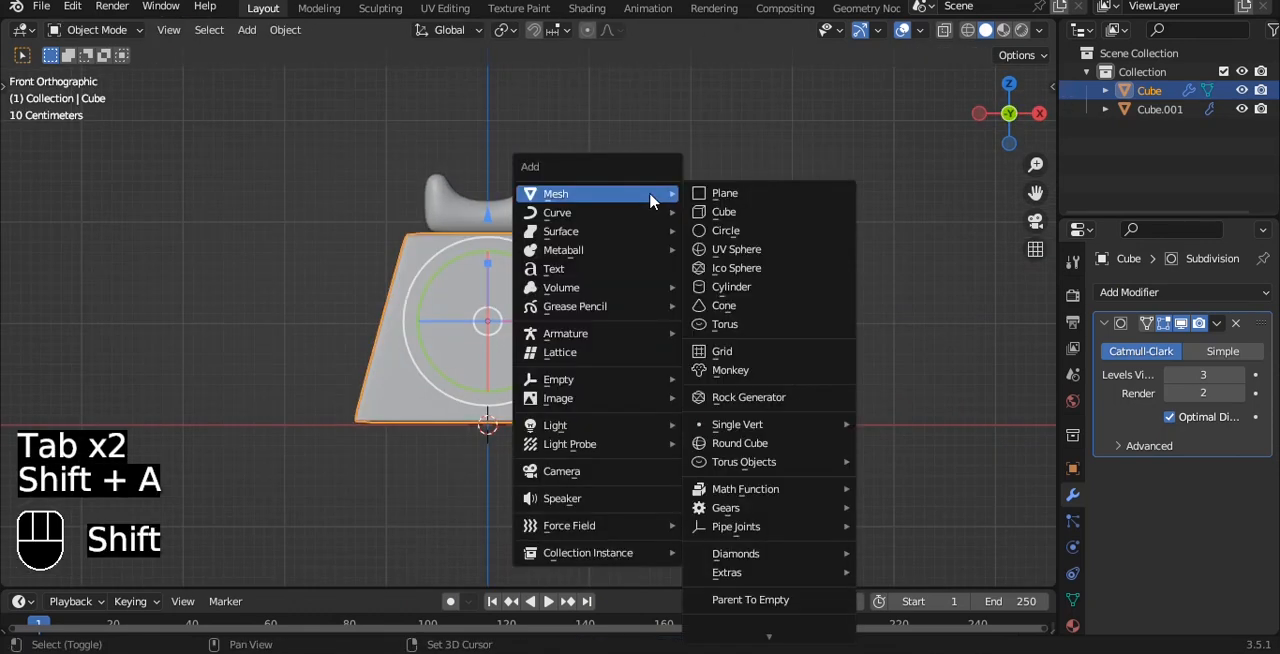
pyautogui.click(742, 288)
pyautogui.press('r')
pyautogui.press('x')
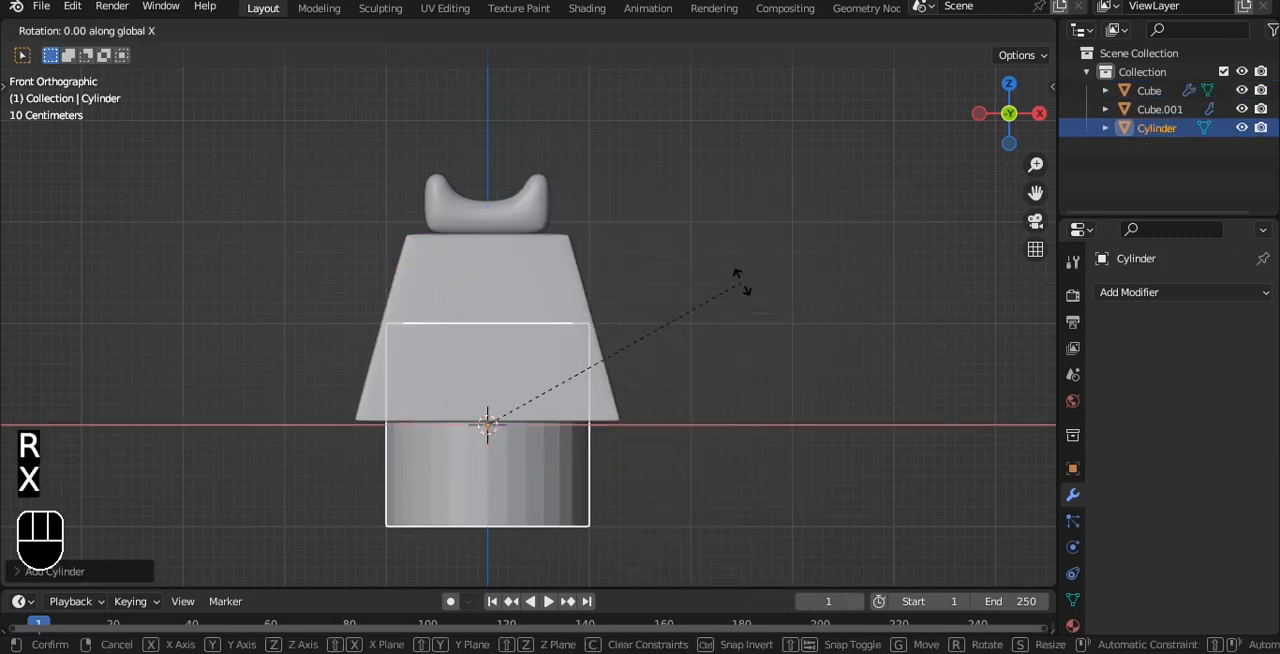
pyautogui.press('9')
pyautogui.press('0')
pyautogui.click(742, 288)
# Move the cylinder out in front of the tapered block along Y and flatten it along Y into a disc.
pyautogui.keyDown('alt'); pyautogui.moveTo(724, 337); pyautogui.dragTo(430, 337); pyautogui.keyUp('alt')
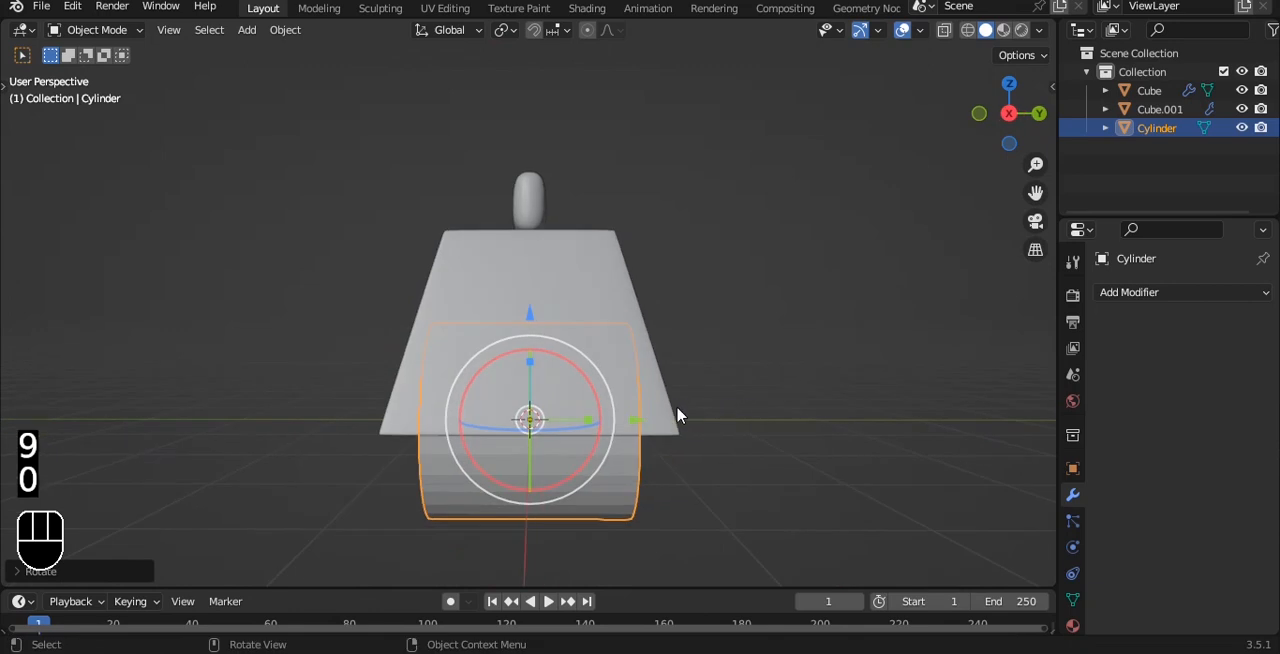
pyautogui.press('`')
pyautogui.click(768, 397)
pyautogui.moveTo(629, 426); pyautogui.dragTo(382, 385)
pyautogui.keyDown('alt'); pyautogui.keyDown('shift'); pyautogui.moveTo(481, 346); pyautogui.dragTo(705, 287); pyautogui.keyUp('shift'); pyautogui.keyUp('alt')
pyautogui.press('s')
pyautogui.press('y')
pyautogui.click(607, 376)
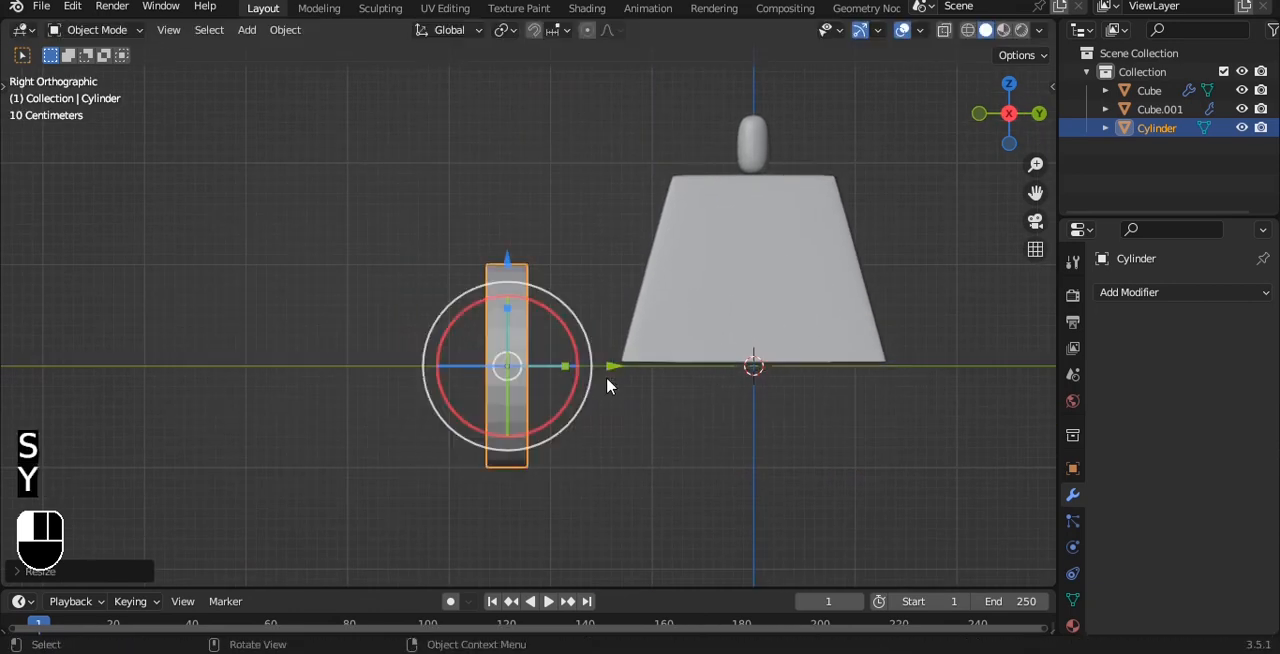
# Apply the flattened cylinder's object transform.
pyautogui.keyDown('alt'); pyautogui.moveTo(607, 378); pyautogui.dragTo(530, 343); pyautogui.keyUp('alt')
pyautogui.hotkey('ctrl', 'a')
pyautogui.click(445, 334)
# Bevel the disc's front and back rim edge loops by about 0.1 m with 4 segments.
pyautogui.press('Tab')
pyautogui.press('2')
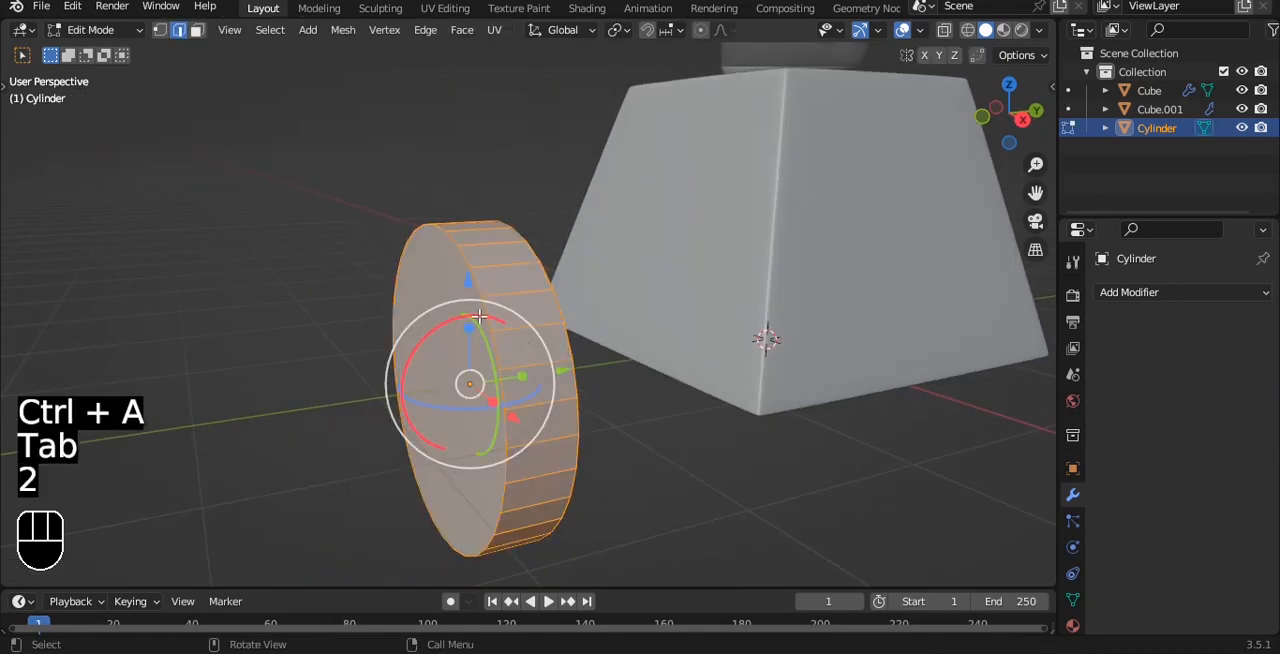
pyautogui.doubleClick(487, 309)
pyautogui.doubleClick(556, 305)
pyautogui.hotkey('ctrl', 'b')
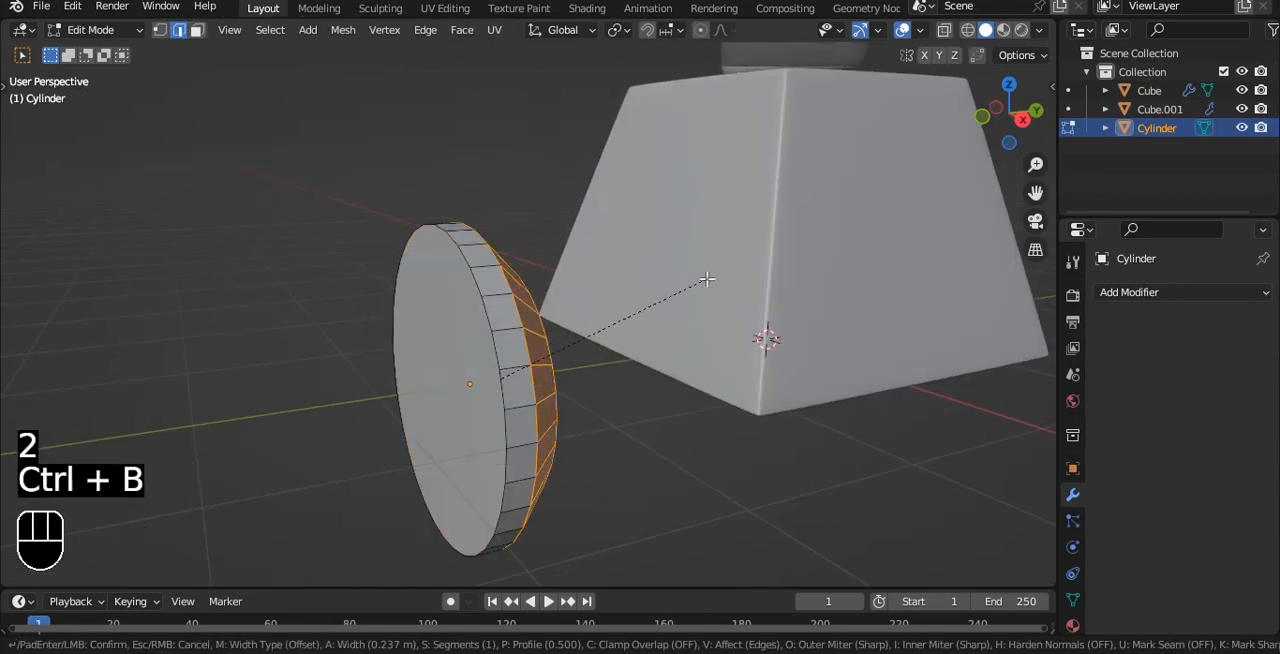
pyautogui.rightClick(706, 280)
pyautogui.keyDown('shift'); pyautogui.doubleClick(492, 314); pyautogui.keyUp('shift')
pyautogui.hotkey('ctrl', 'b')
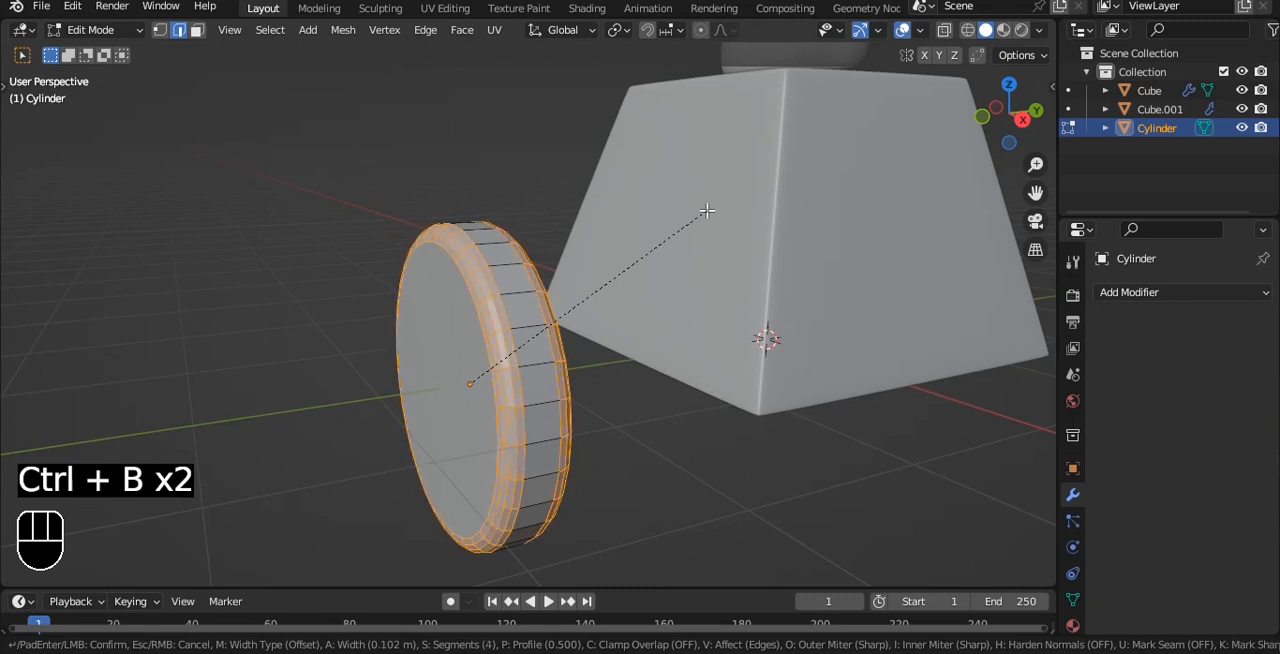
pyautogui.click(707, 210)
# Add a level 2 Subdivision Surface modifier to the disc and shade it smooth.
pyautogui.press('Tab')
pyautogui.hotkey('ctrl', '2')
pyautogui.rightClick(708, 214)
pyautogui.click(708, 214)
# Inset the disc's front face and extrude it inward by about 0.24 m.
pyautogui.press('`')
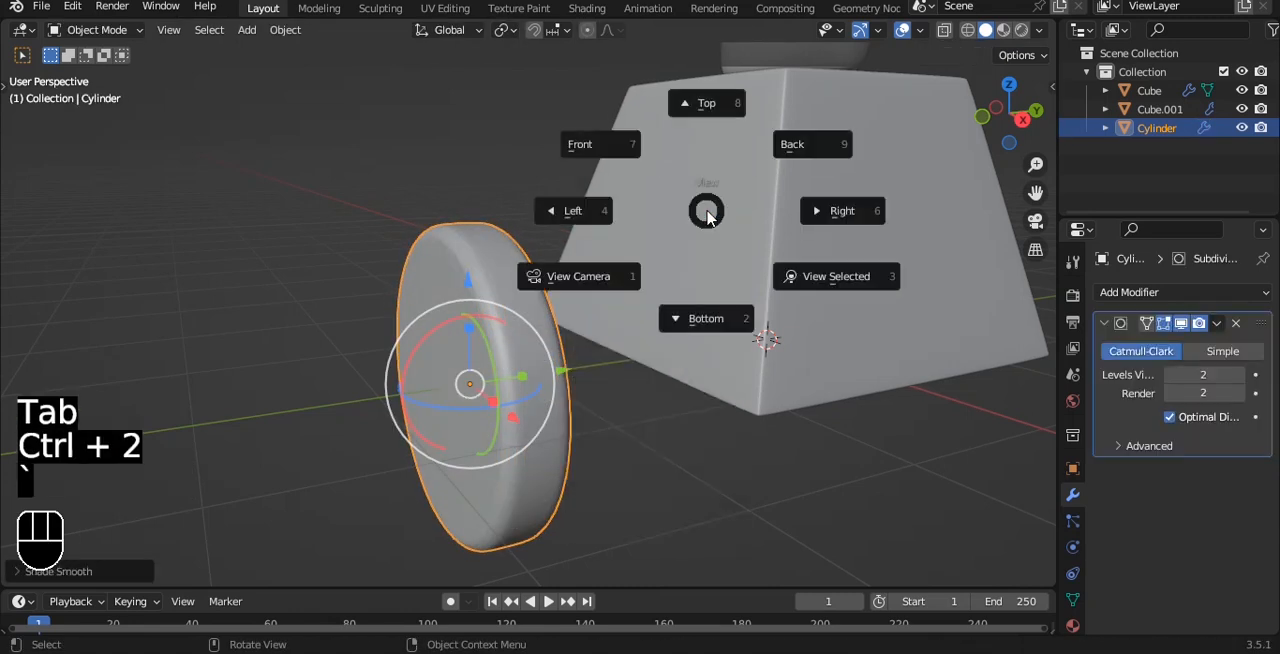
pyautogui.moveTo(652, 316); pyautogui.dragTo(750, 285, button='middle')
pyautogui.keyDown('shift'); pyautogui.moveTo(750, 285); pyautogui.dragTo(714, 294, button='middle'); pyautogui.keyUp('shift')
pyautogui.press('Tab')
pyautogui.press('3')
pyautogui.keyDown('alt'); pyautogui.click(516, 267); pyautogui.keyUp('alt')
pyautogui.press('i')
pyautogui.click(817, 306)
pyautogui.press('e')
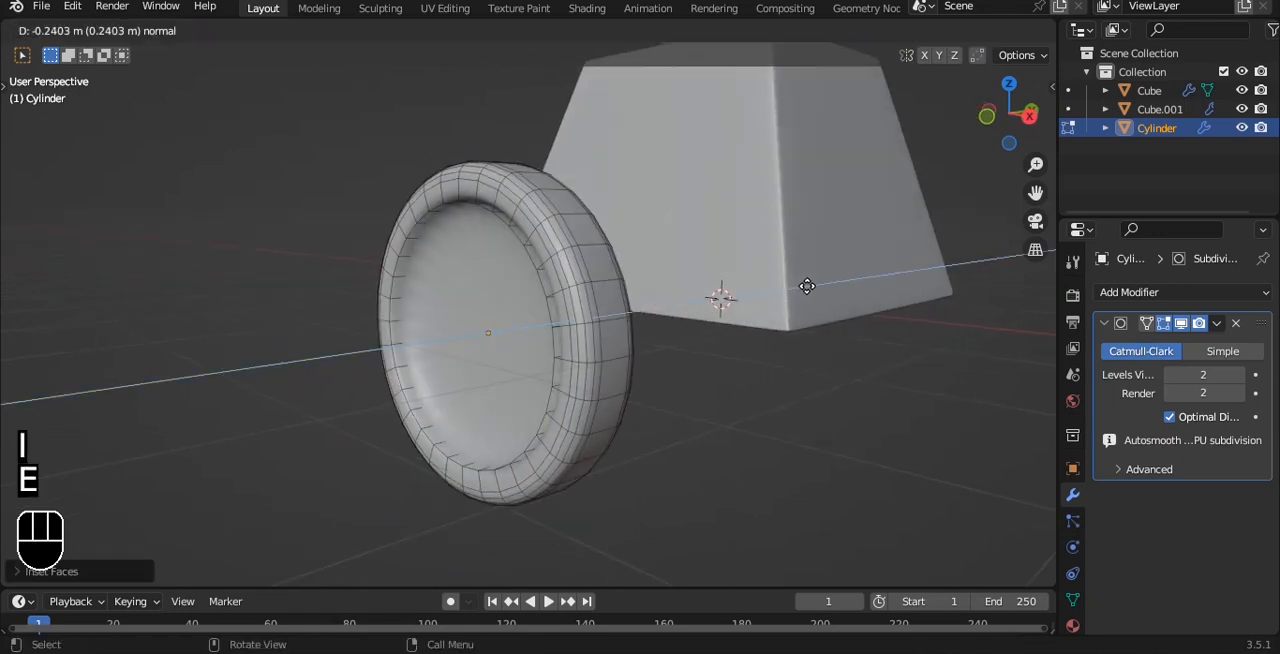
pyautogui.click(812, 289)
# Inset the disc's recessed front face twice, finish mesh editing and switch to the front view.
pyautogui.press('i')
pyautogui.click(786, 276)
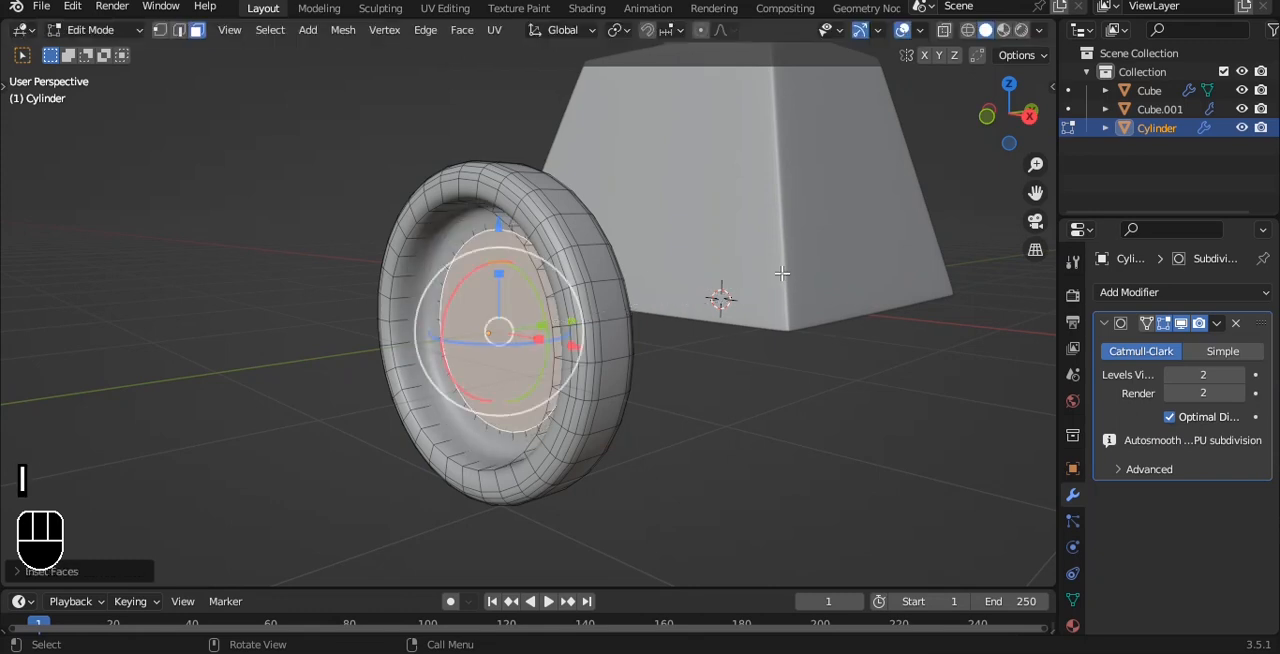
pyautogui.press('i')
pyautogui.click(755, 263)
pyautogui.press('Tab')
pyautogui.press('`')
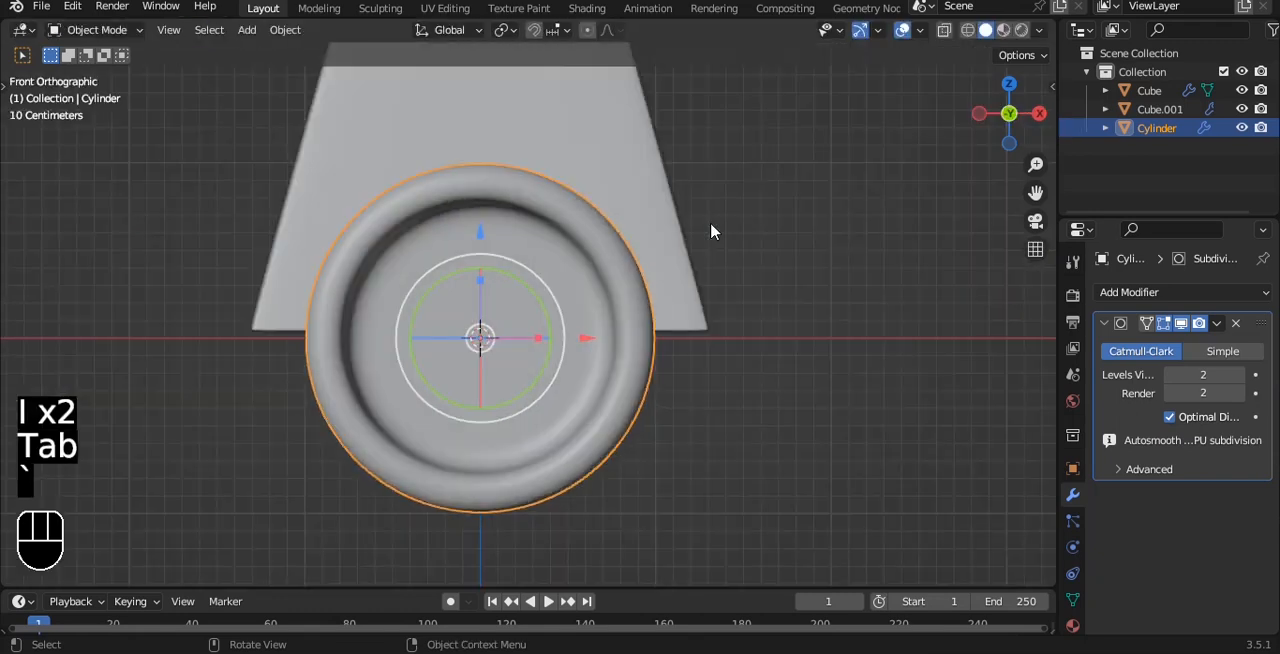
# Snap the 3D cursor to the centre of the disc and return to the front view.
pyautogui.keyDown('alt'); pyautogui.moveTo(727, 249); pyautogui.dragTo(530, 310); pyautogui.keyUp('alt')
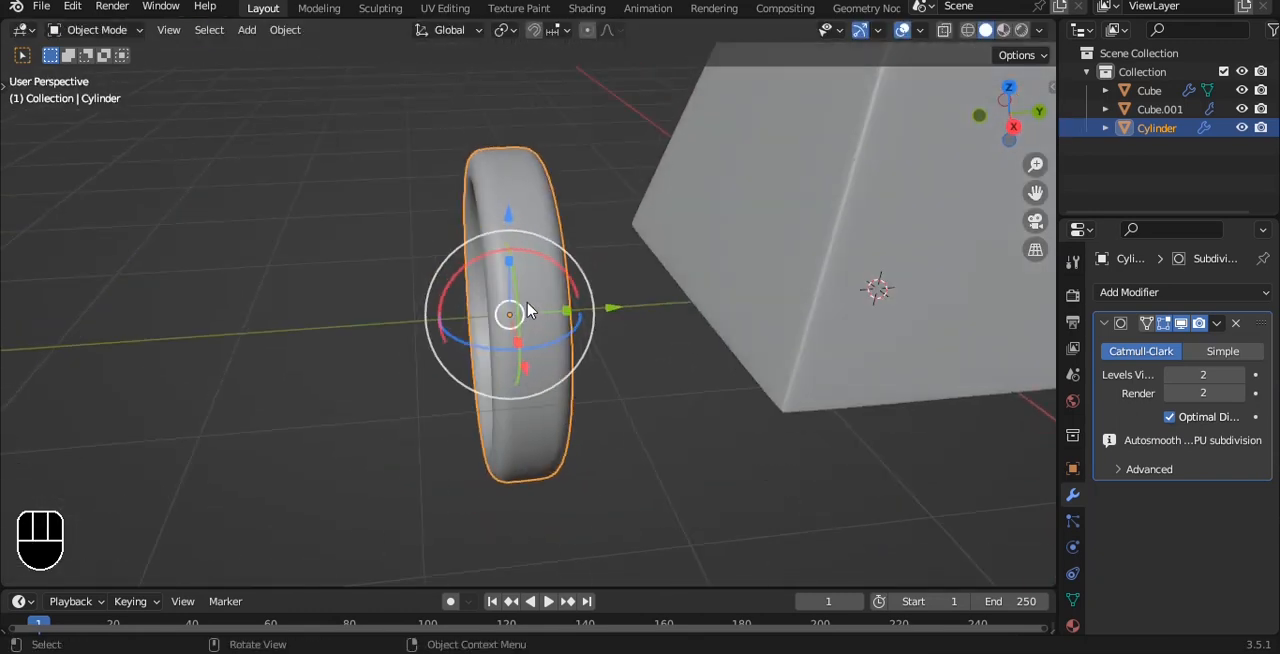
pyautogui.hotkey('shift', 'a')
pyautogui.hotkey('shift', 's')
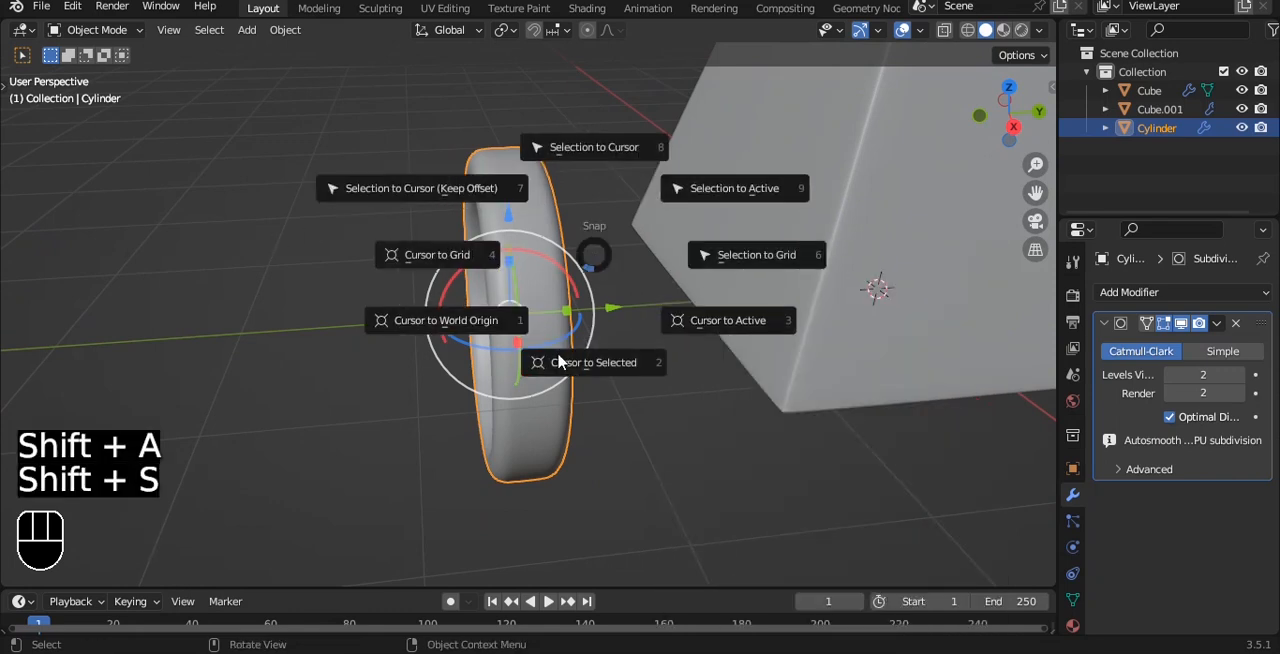
pyautogui.click(560, 380)
pyautogui.keyDown('alt'); pyautogui.moveTo(560, 380); pyautogui.dragTo(849, 266); pyautogui.keyUp('alt')
pyautogui.press('`')
pyautogui.click(797, 191)
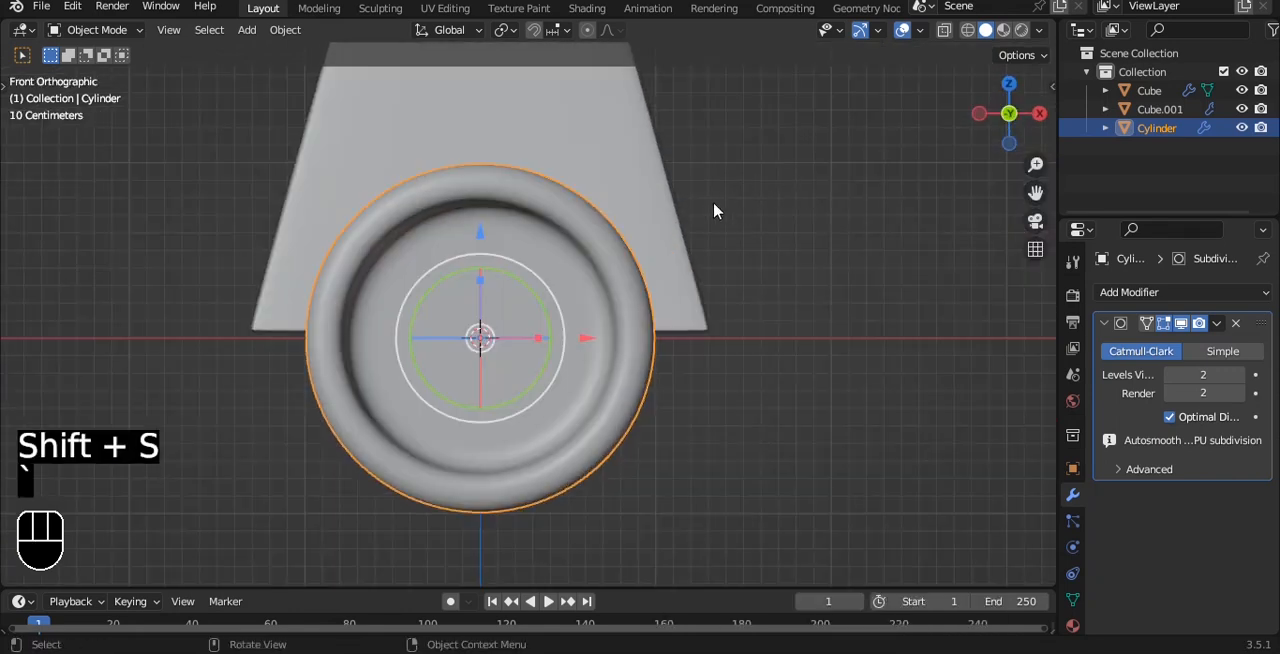
# Add a cube mesh at the disc's centre and scale it to about 0.07 along X.
pyautogui.hotkey('shift', 'a')
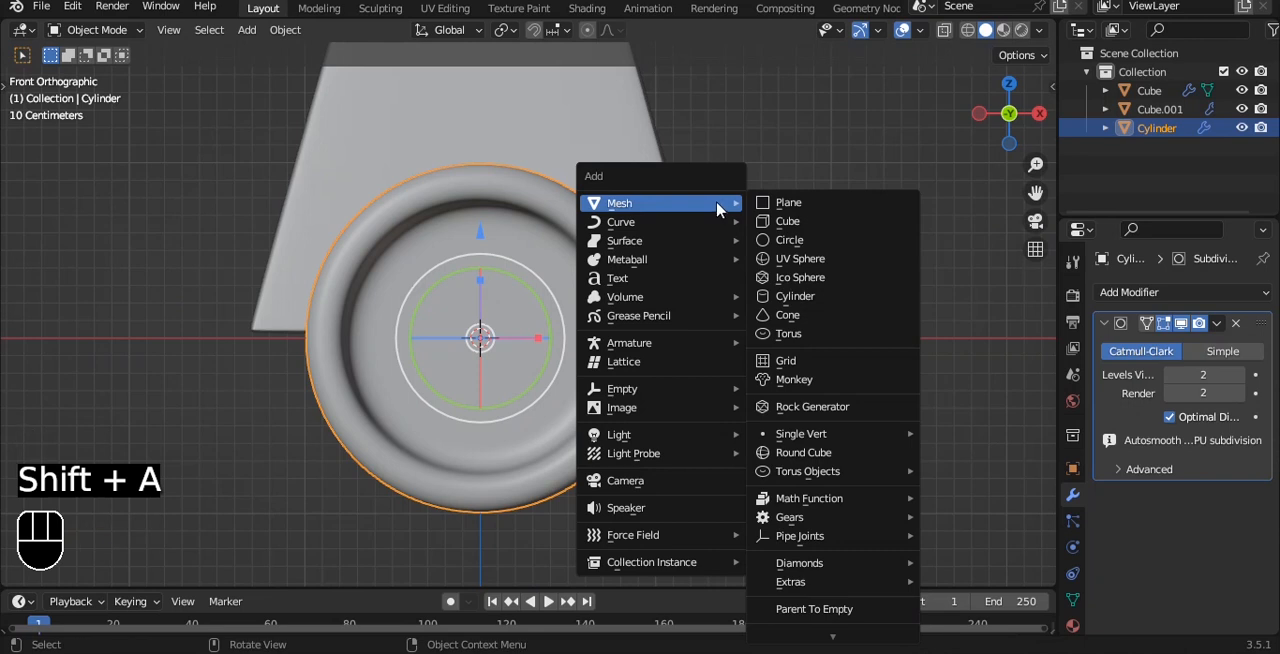
pyautogui.click(838, 221)
pyautogui.press('s')
pyautogui.press('x')
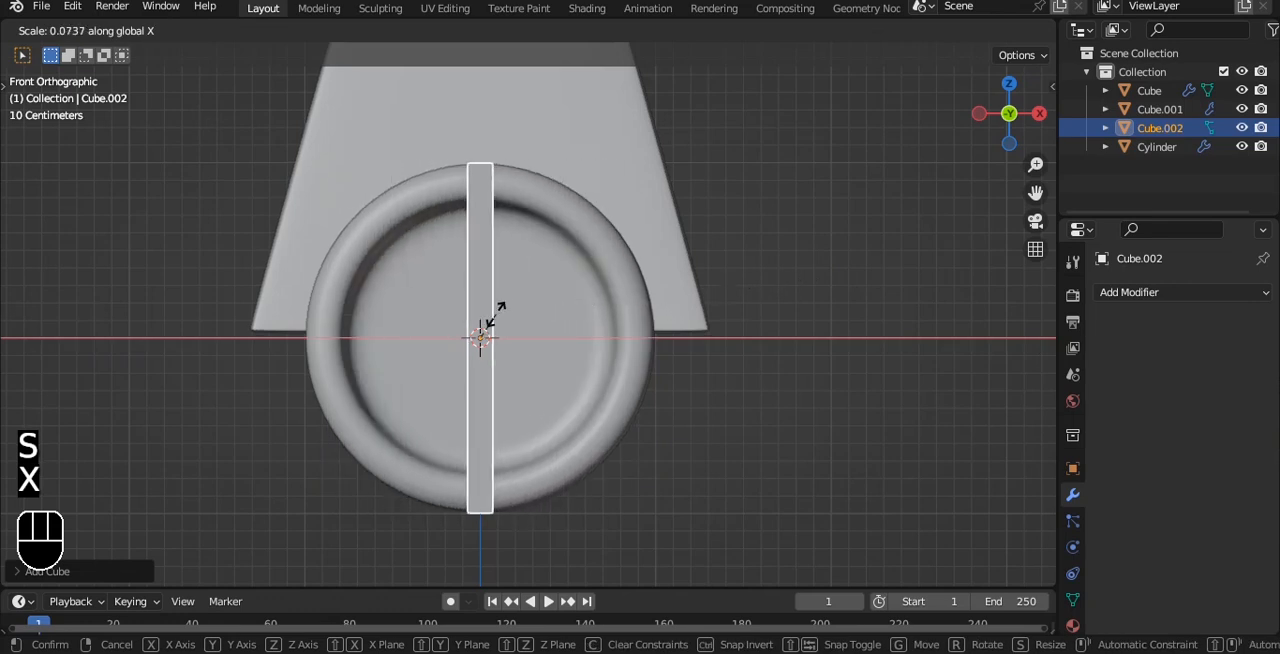
pyautogui.click(493, 314)
# Scale the thin cube down along Y and to about 0.28 along Z to form a small marker block.
pyautogui.moveTo(832, 204); pyautogui.dragTo(716, 196, button='middle')
pyautogui.press('s')
pyautogui.press('y')
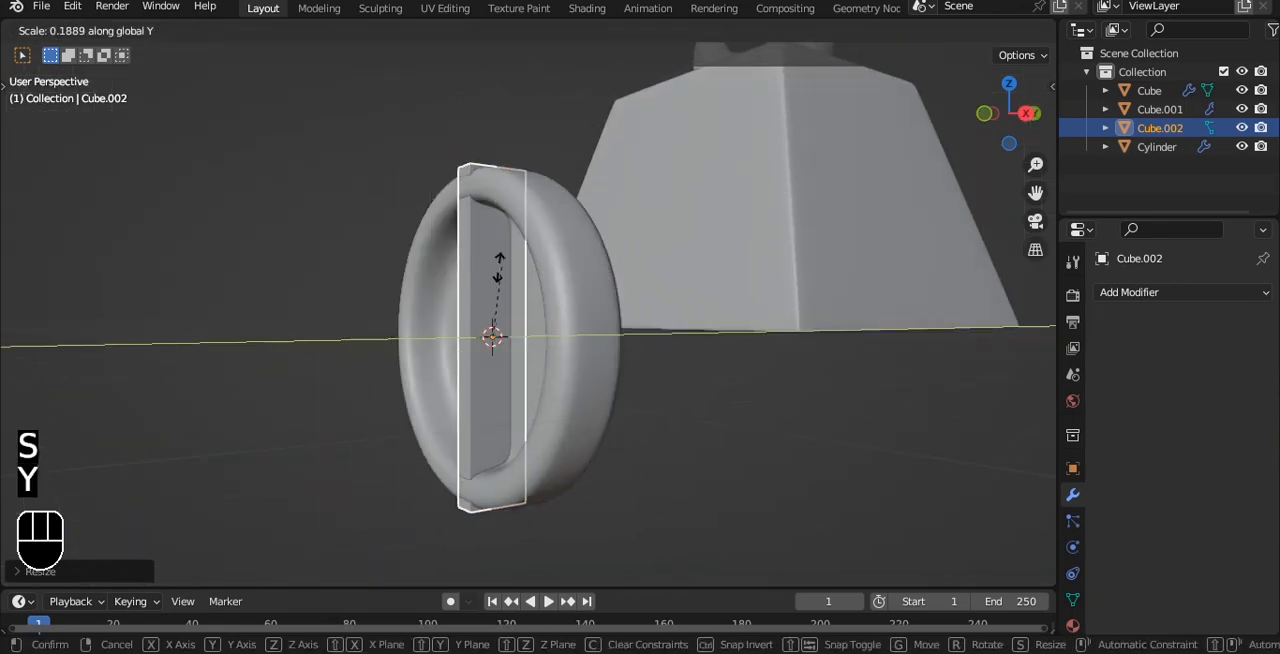
pyautogui.click(556, 317)
pyautogui.press('s')
pyautogui.press('z')
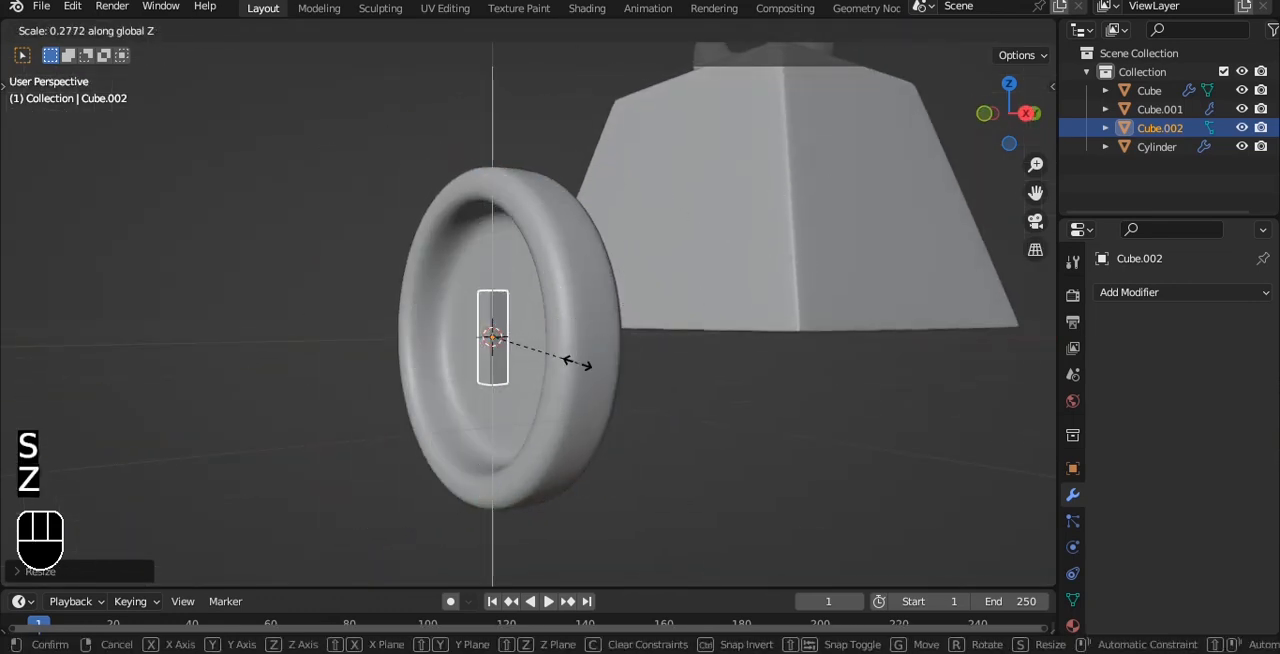
pyautogui.click(541, 376)
# Narrow the small marker block further along X in the front view.
pyautogui.press('`')
pyautogui.click(603, 300)
pyautogui.press('s')
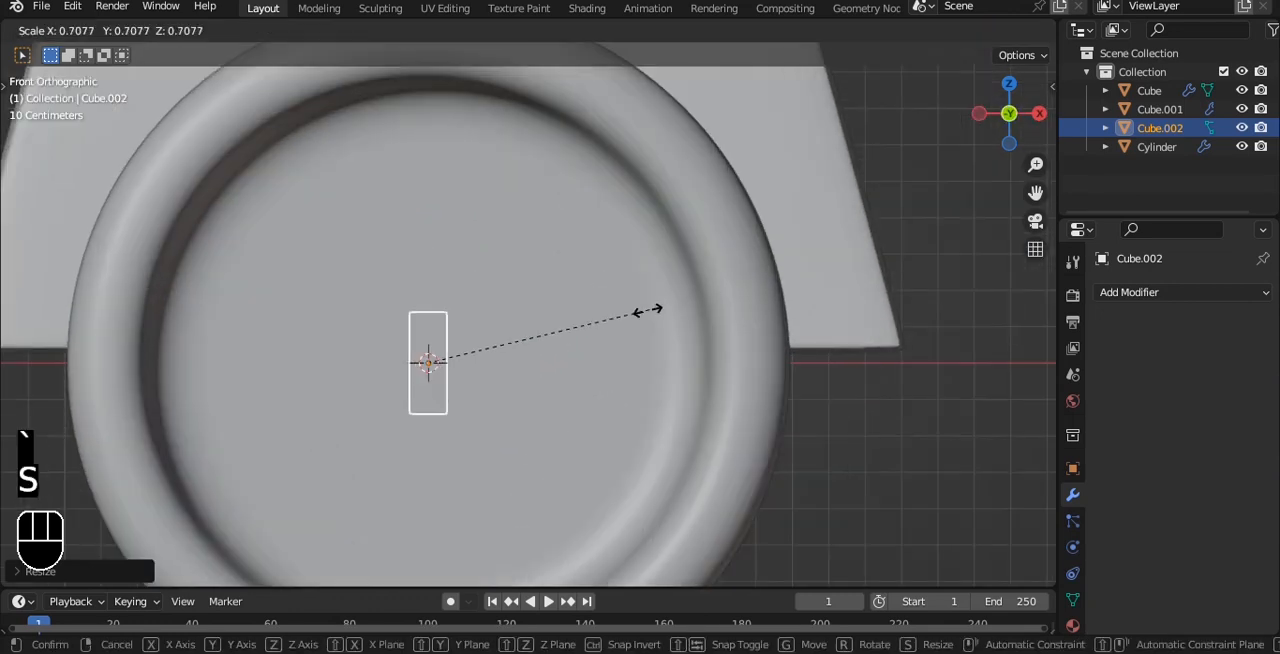
pyautogui.press('x')
pyautogui.click(551, 329)
pyautogui.scroll(-3, 545, 327)
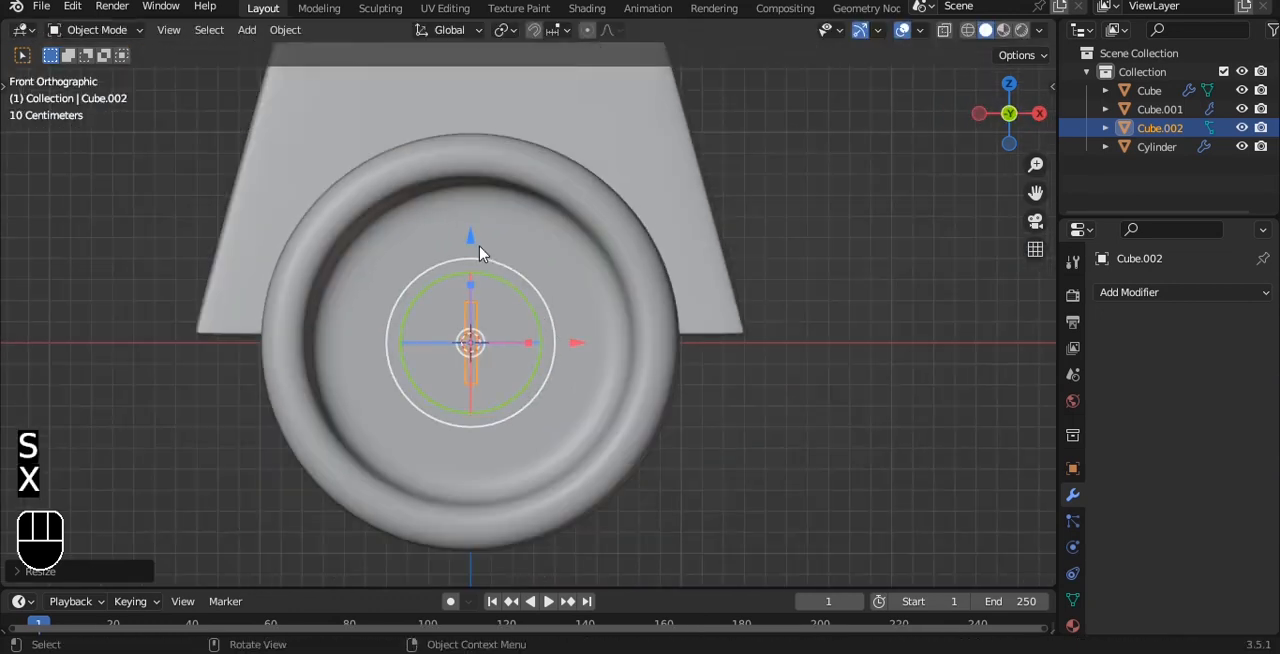
# Move the marker block up to the dial's upper inner rim and shorten it along Z.
pyautogui.moveTo(479, 253); pyautogui.dragTo(480, 100)
pyautogui.press('s')
pyautogui.press('z')
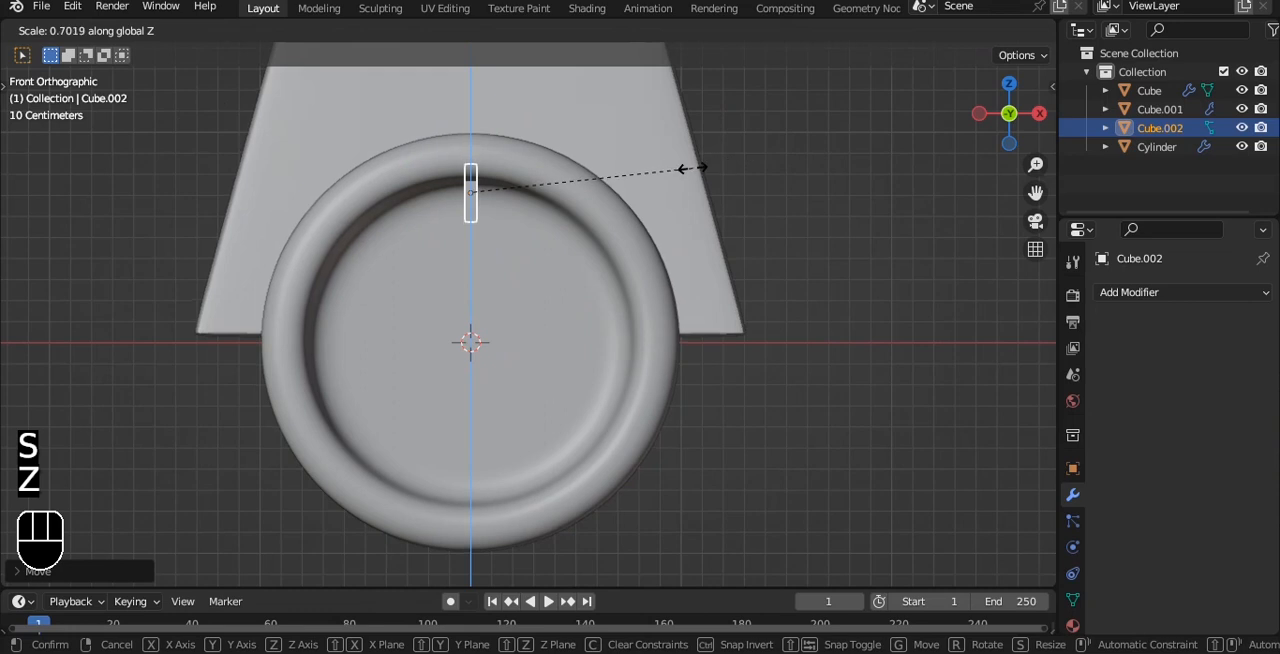
pyautogui.click(834, 166)
# Spin the marker block's whole mesh around the Y axis with 3 steps, placing copies at the dial's other three quarter positions.
pyautogui.moveTo(834, 166); pyautogui.dragTo(472, 155, button='middle')
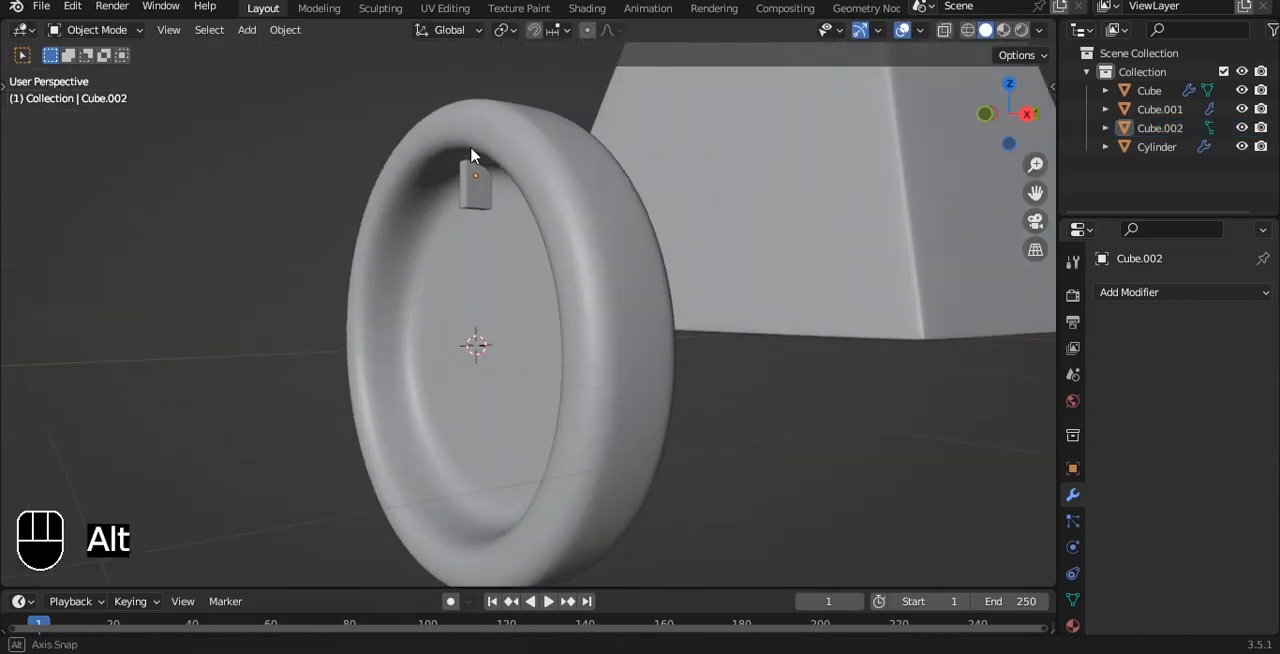
pyautogui.click(478, 182)
pyautogui.press('`')
pyautogui.click(583, 126)
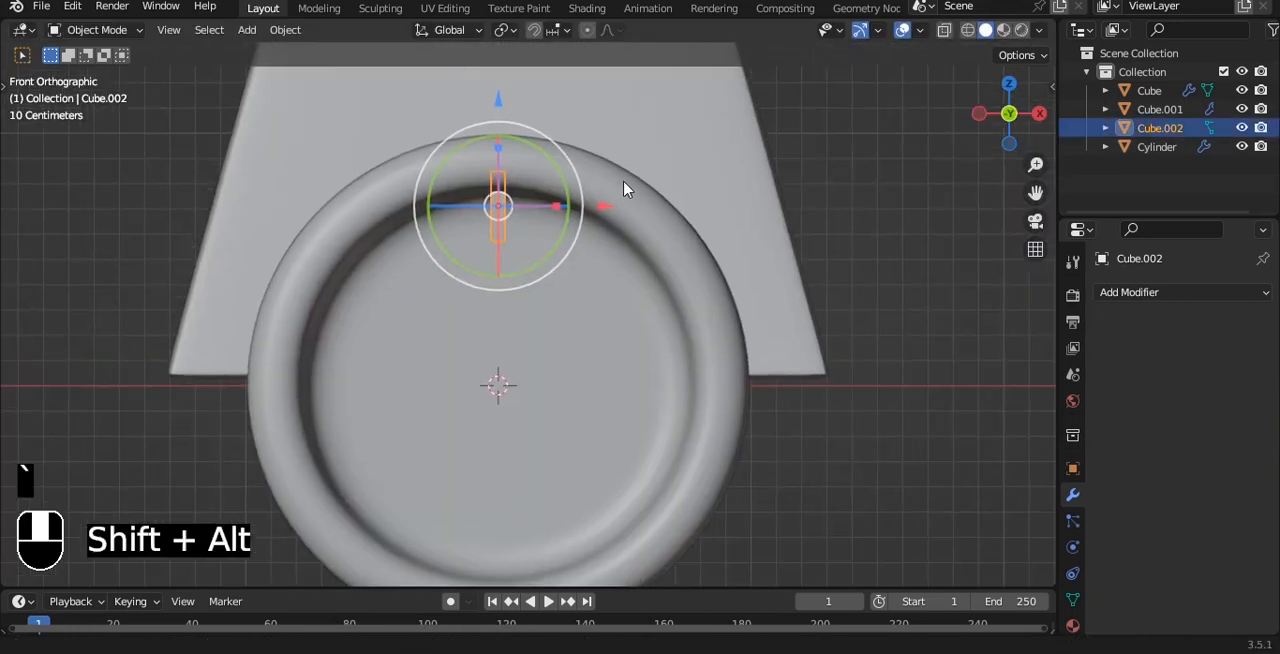
pyautogui.press('Tab')
pyautogui.press('a')
pyautogui.press('a')
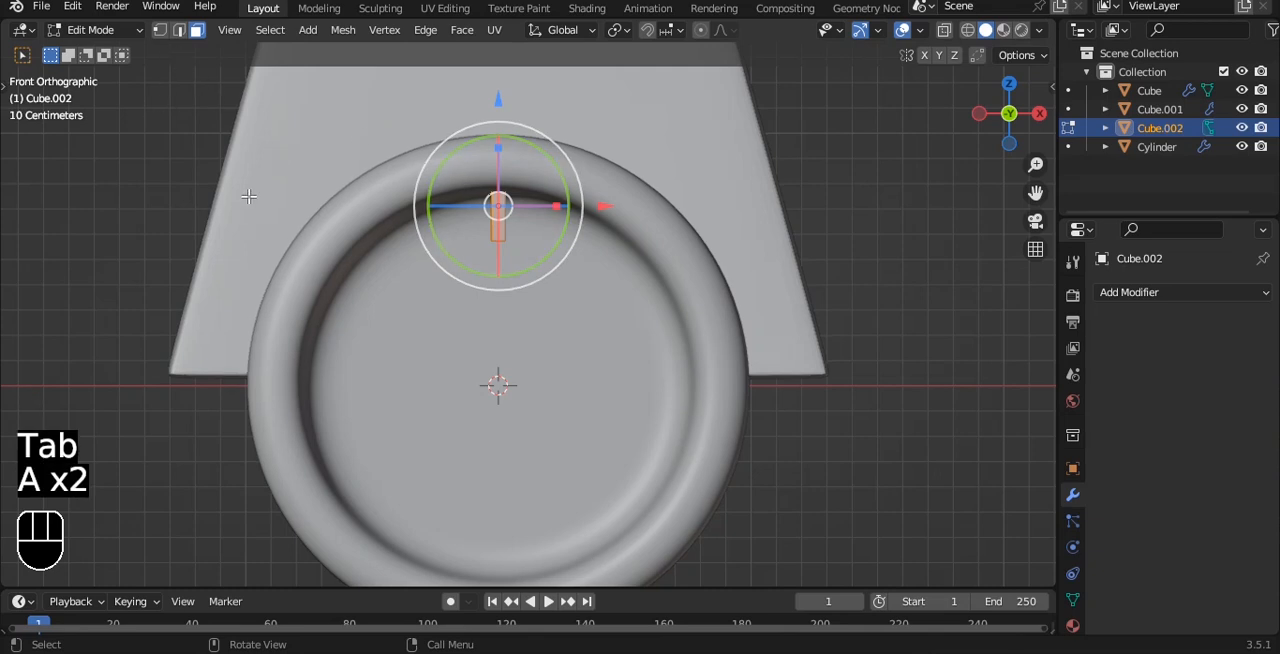
pyautogui.press('y')
pyautogui.press('t')
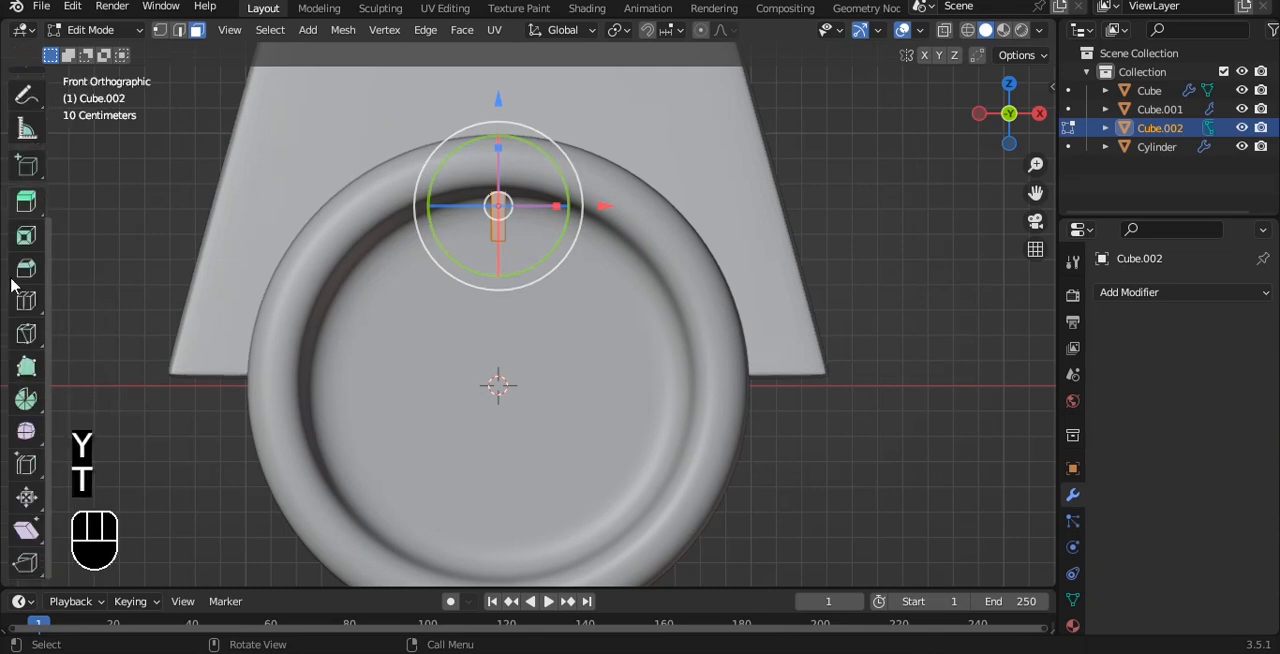
pyautogui.click(26, 399)
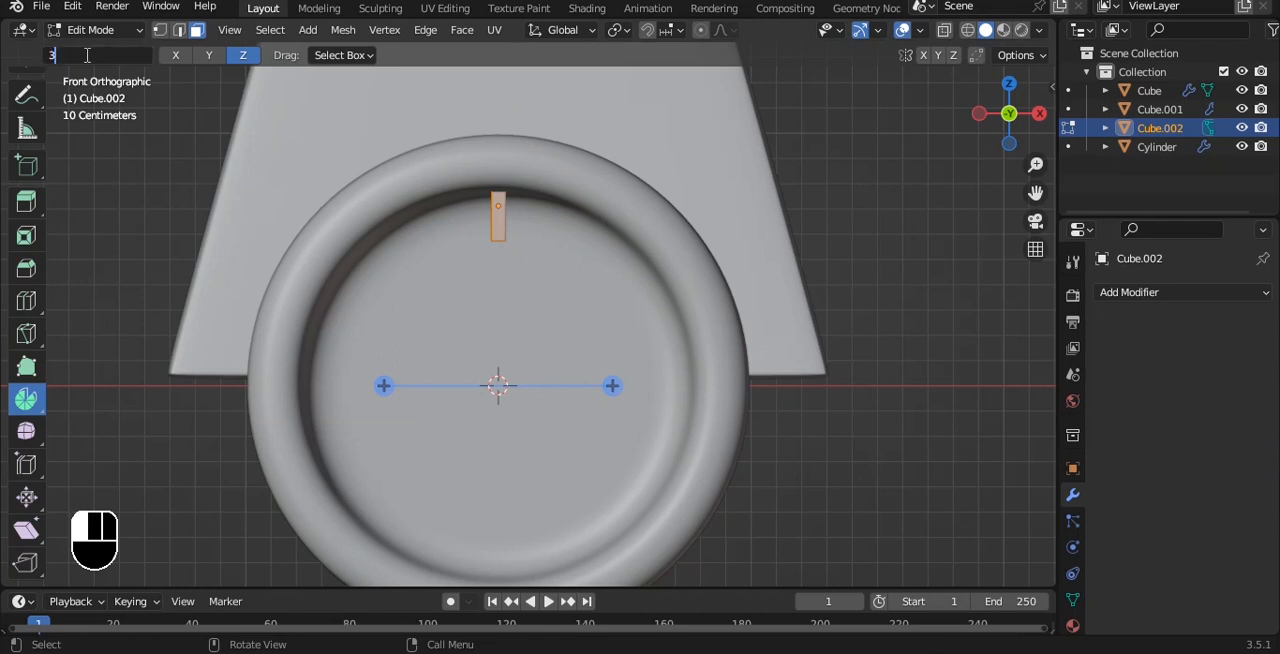
pyautogui.moveTo(615, 387); pyautogui.dragTo(585, 495)
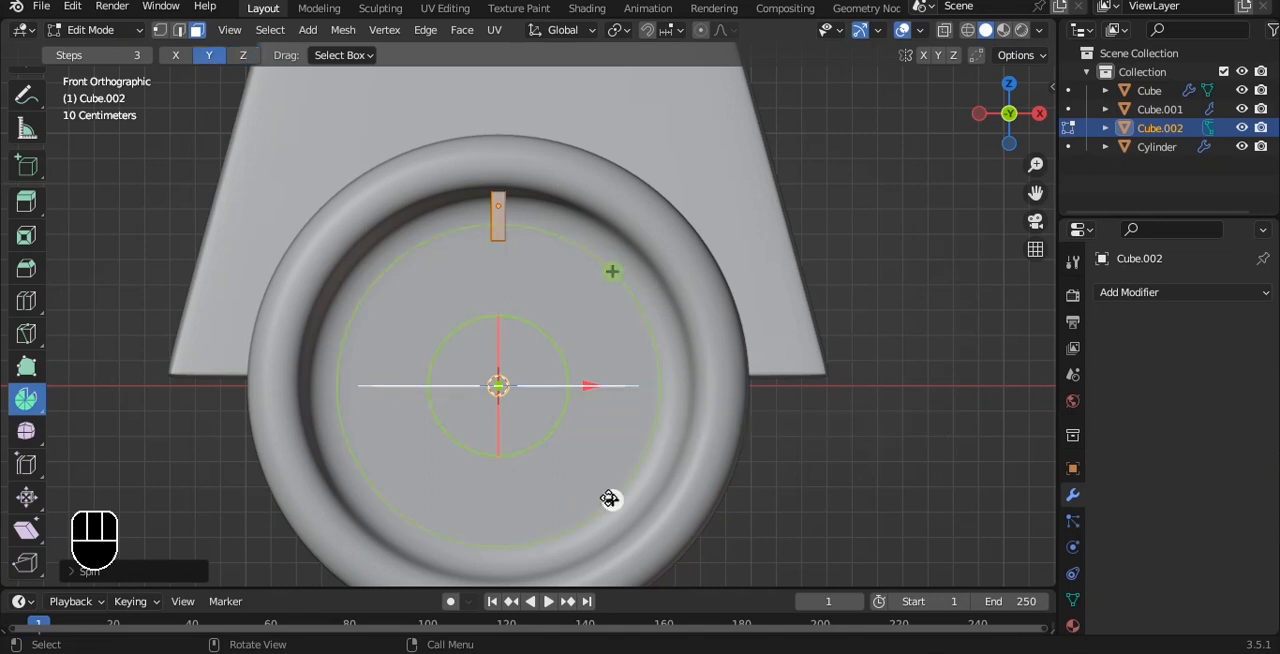
pyautogui.moveTo(610, 499); pyautogui.dragTo(573, 522)
pyautogui.moveTo(409, 476); pyautogui.dragTo(594, 290)
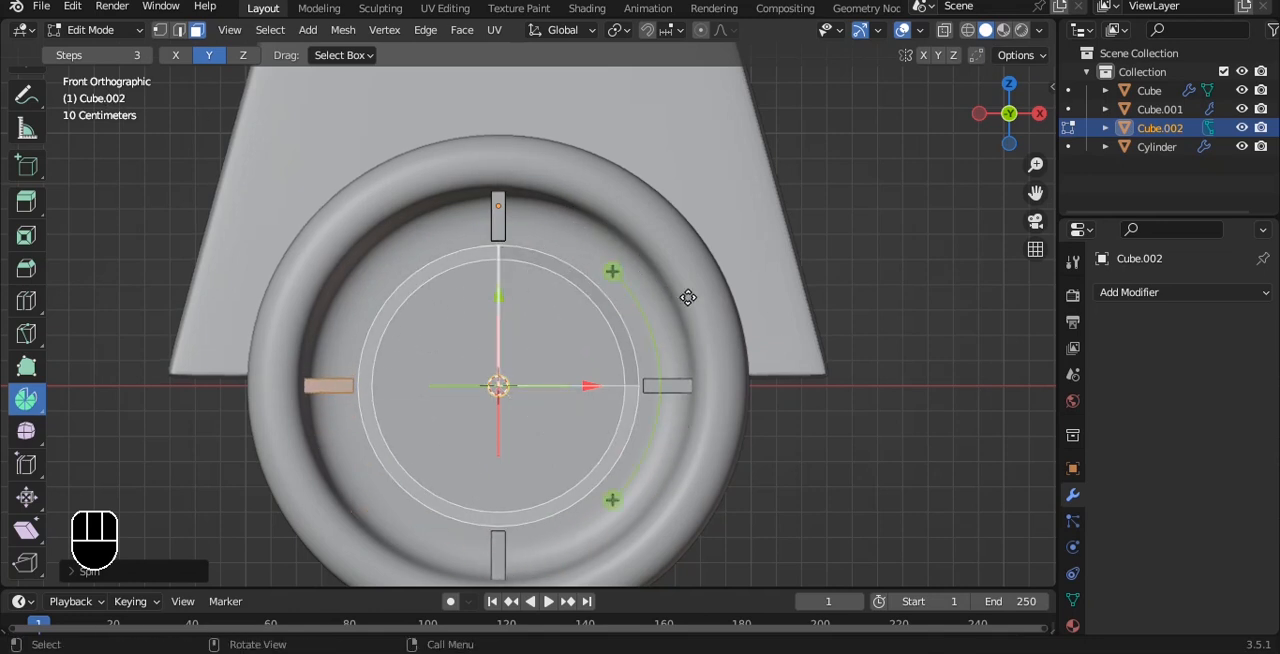
pyautogui.press('Tab')
pyautogui.keyDown('alt'); pyautogui.moveTo(660, 306); pyautogui.dragTo(853, 270); pyautogui.keyUp('alt')
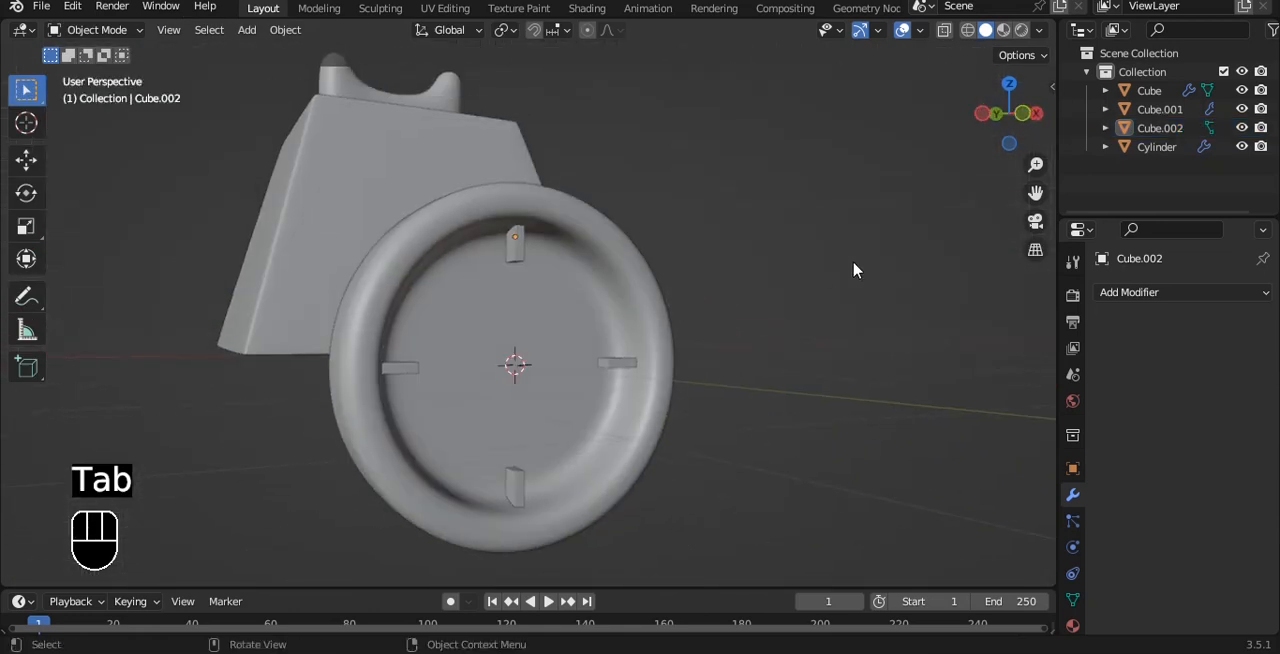
# Add a circle mesh at the dial's centre, rotate it 90° about X and scale it down to a small hub outline.
pyautogui.press('`')
pyautogui.hotkey('shift', 'a')
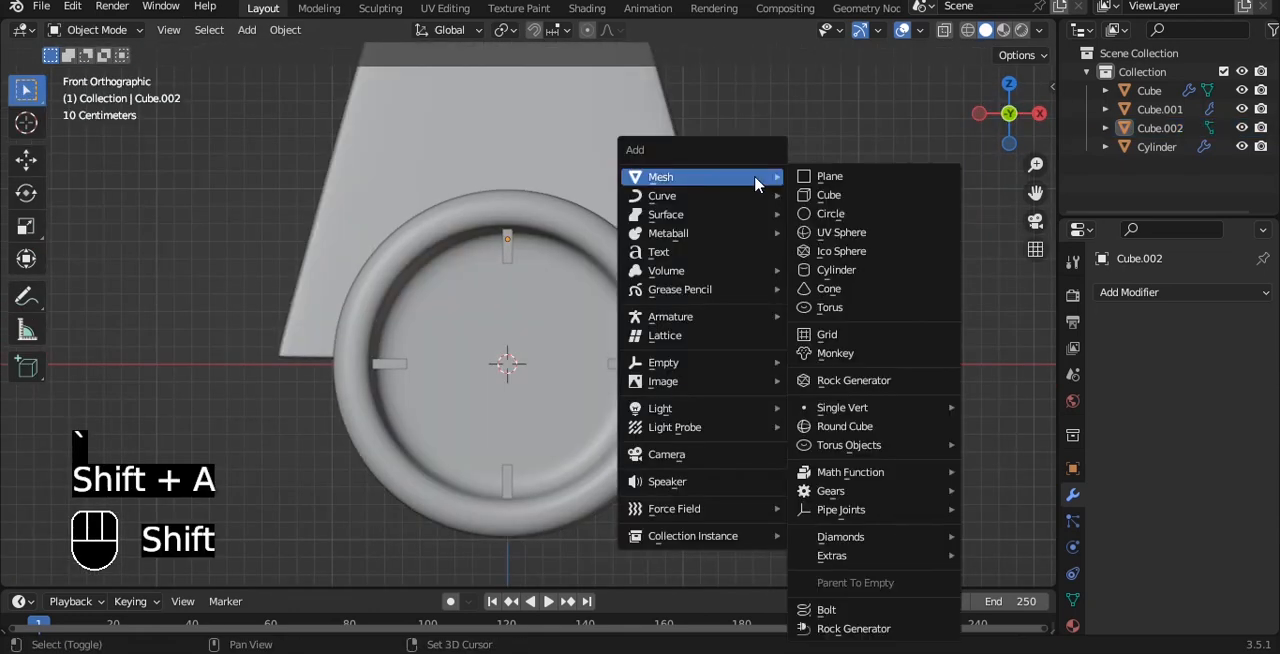
pyautogui.click(818, 222)
pyautogui.scroll(-1, 713, 360)
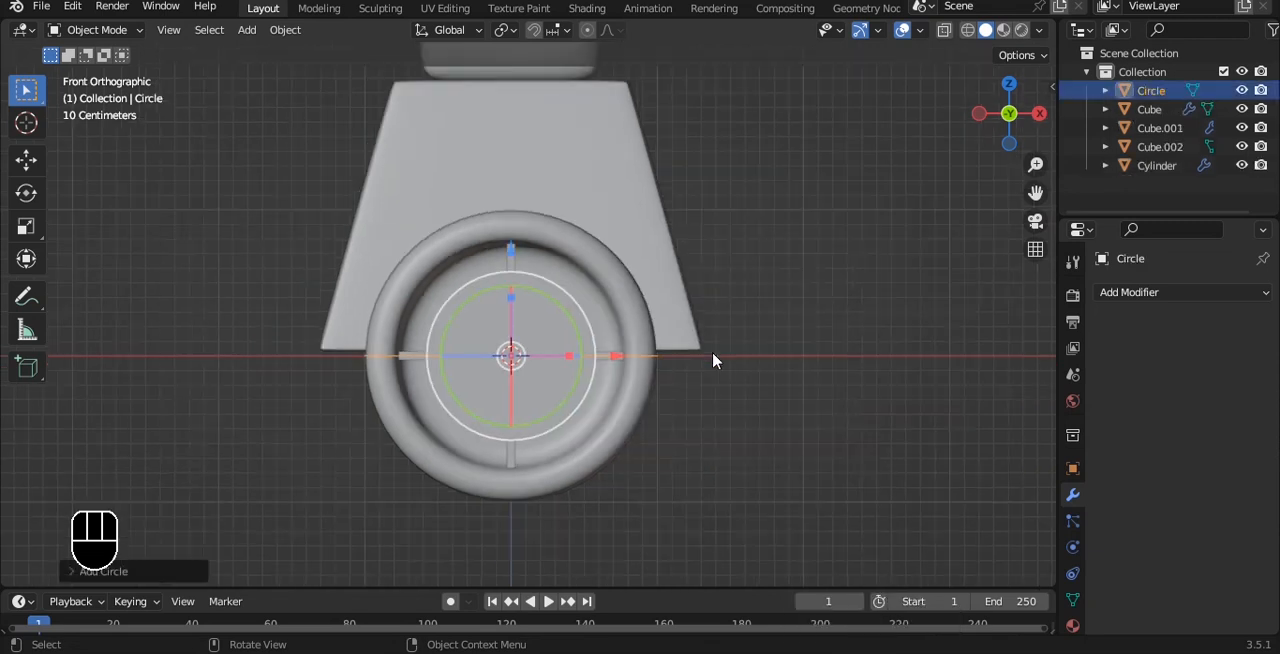
pyautogui.write('rx90')
pyautogui.press('Return')
pyautogui.press('s')
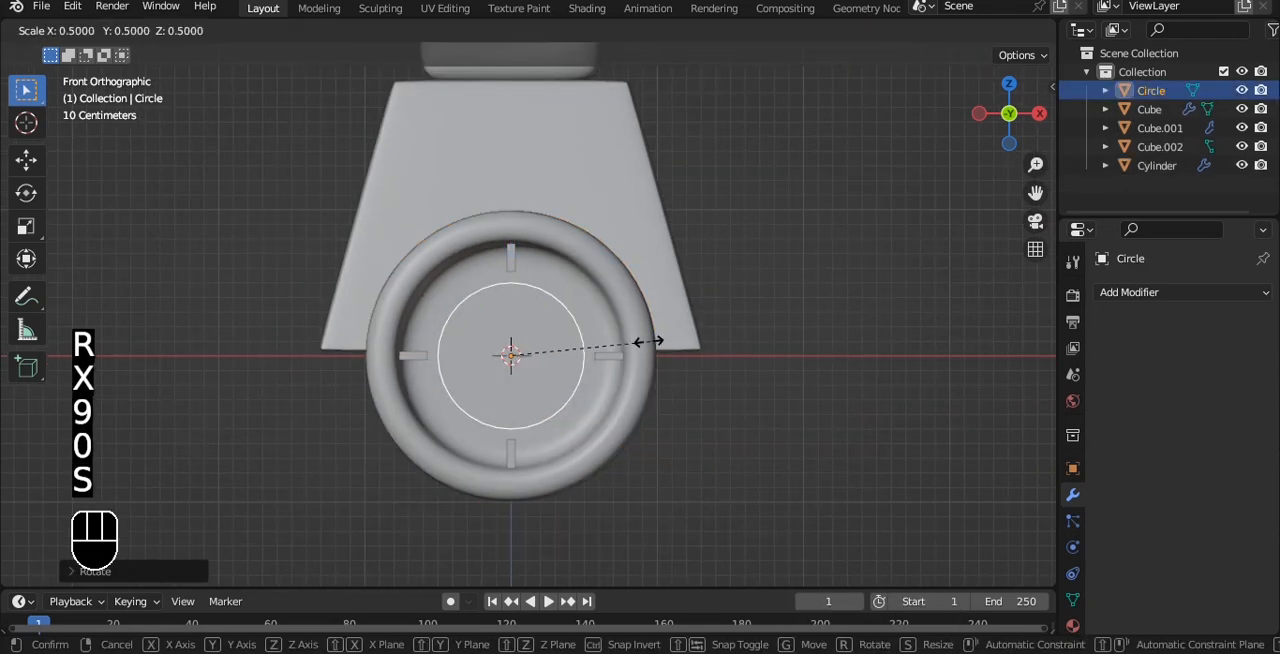
pyautogui.click(583, 351)
# Add a level 3 Subdivision Surface modifier to the small circle.
pyautogui.scroll(4, 583, 351)
pyautogui.hotkey('ctrl', '3')
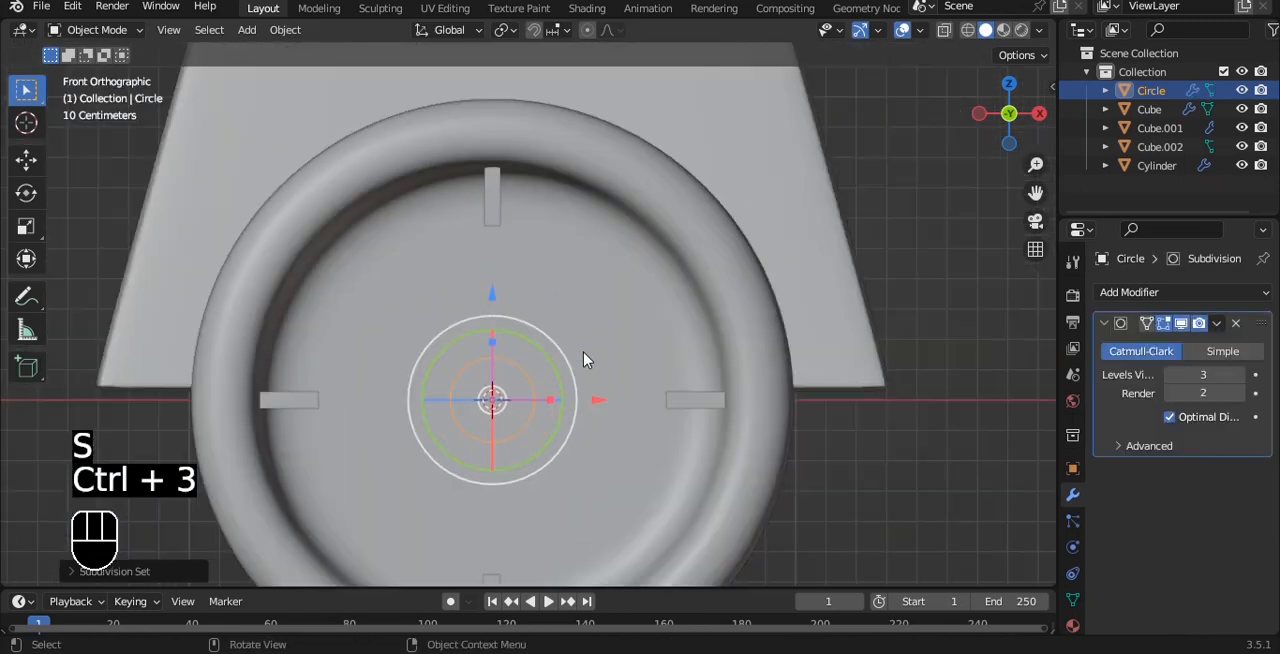
pyautogui.keyDown('alt'); pyautogui.moveTo(583, 351); pyautogui.dragTo(613, 349); pyautogui.keyUp('alt')
pyautogui.scroll(2, 755, 349)
pyautogui.keyDown('shift'); pyautogui.moveTo(800, 313); pyautogui.dragTo(911, 282, button='middle'); pyautogui.keyUp('shift')
pyautogui.scroll(3, 911, 282)
# Move the circle's upper vertices up towards the upper marker and narrow them along X to form a tapered pointer outline.
pyautogui.press('`')
pyautogui.click(857, 237)
pyautogui.press('Tab')
pyautogui.scroll(1, 690, 299)
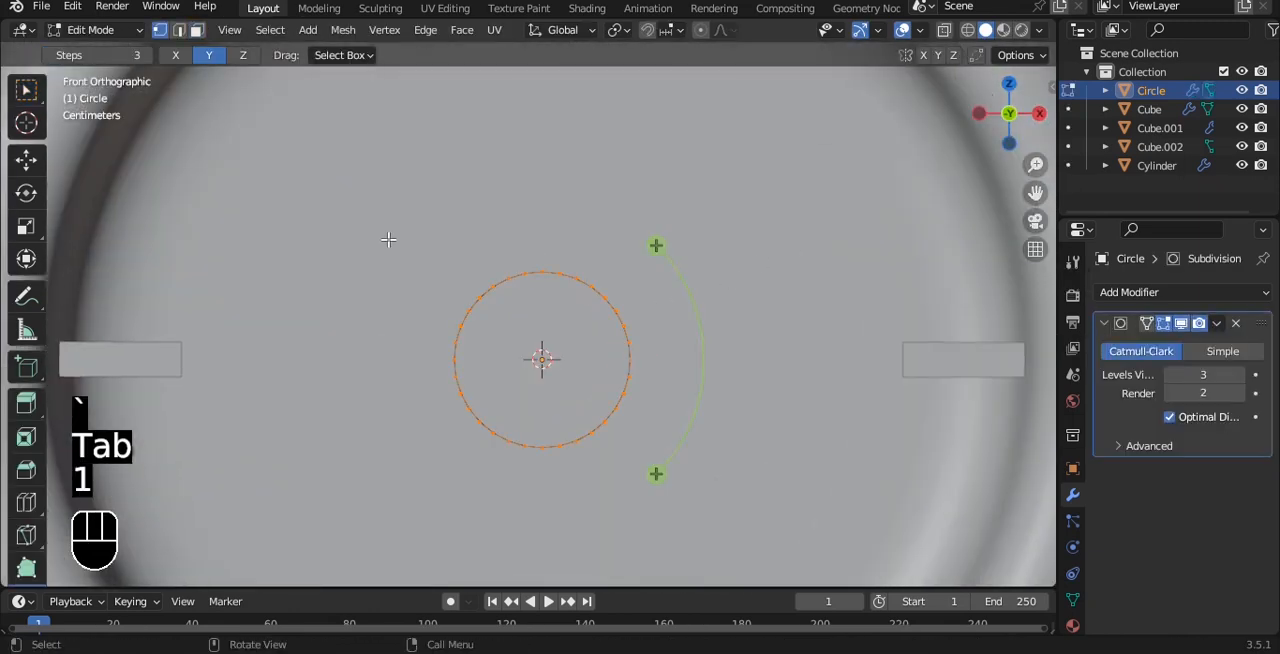
pyautogui.click(26, 90)
pyautogui.scroll(3, 500, 207)
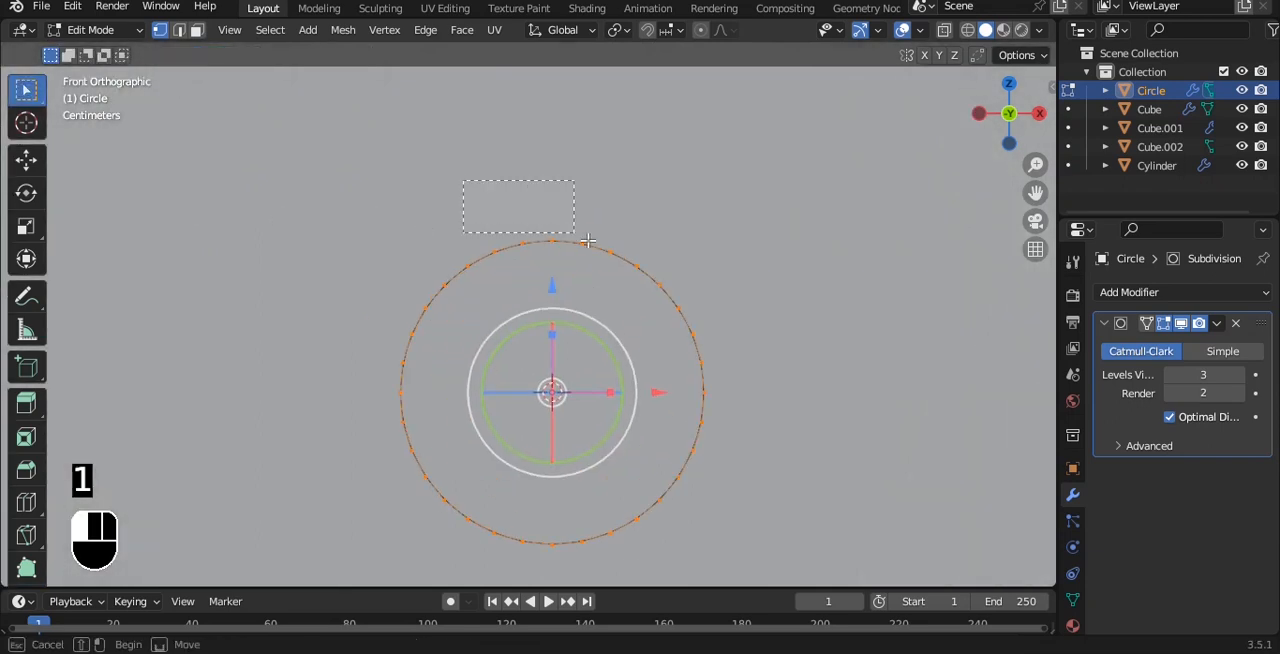
pyautogui.moveTo(628, 268); pyautogui.dragTo(640, 272)
pyautogui.keyDown('shift'); pyautogui.click(639, 264); pyautogui.keyUp('shift')
pyautogui.scroll(-6, 600, 283)
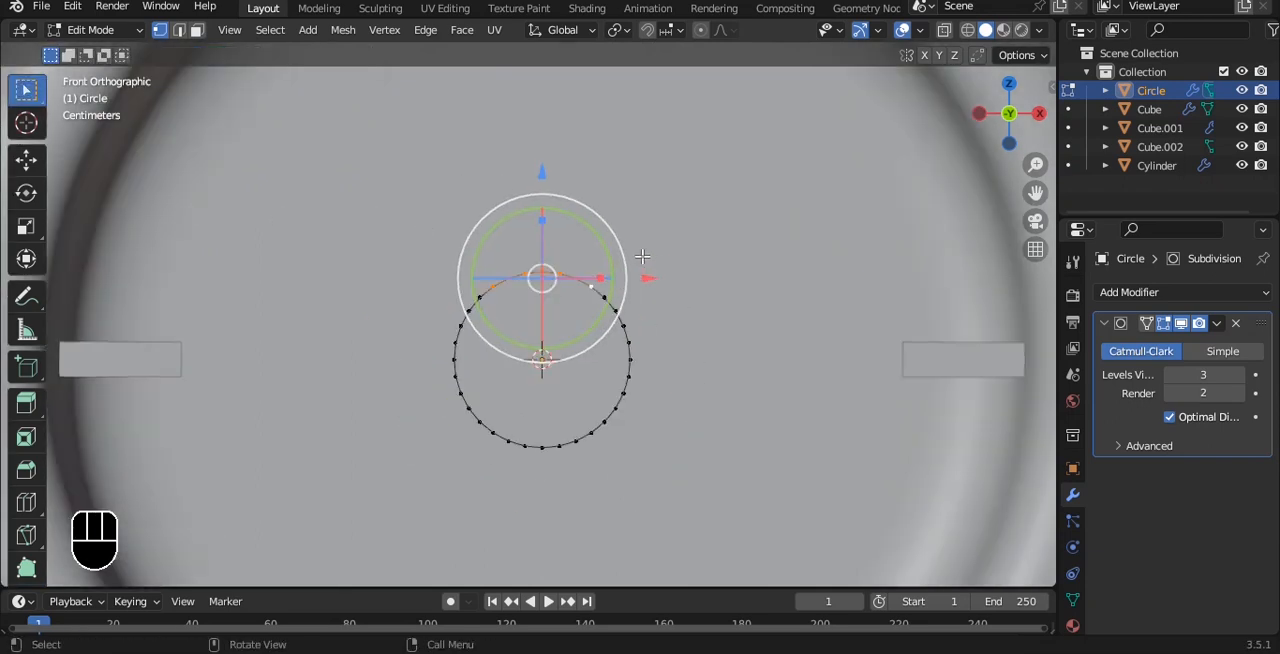
pyautogui.keyDown('shift'); pyautogui.moveTo(614, 247); pyautogui.dragTo(600, 301, button='middle'); pyautogui.keyUp('shift')
pyautogui.moveTo(517, 239); pyautogui.dragTo(517, 108)
pyautogui.press('s')
pyautogui.press('x')
pyautogui.click(656, 211)
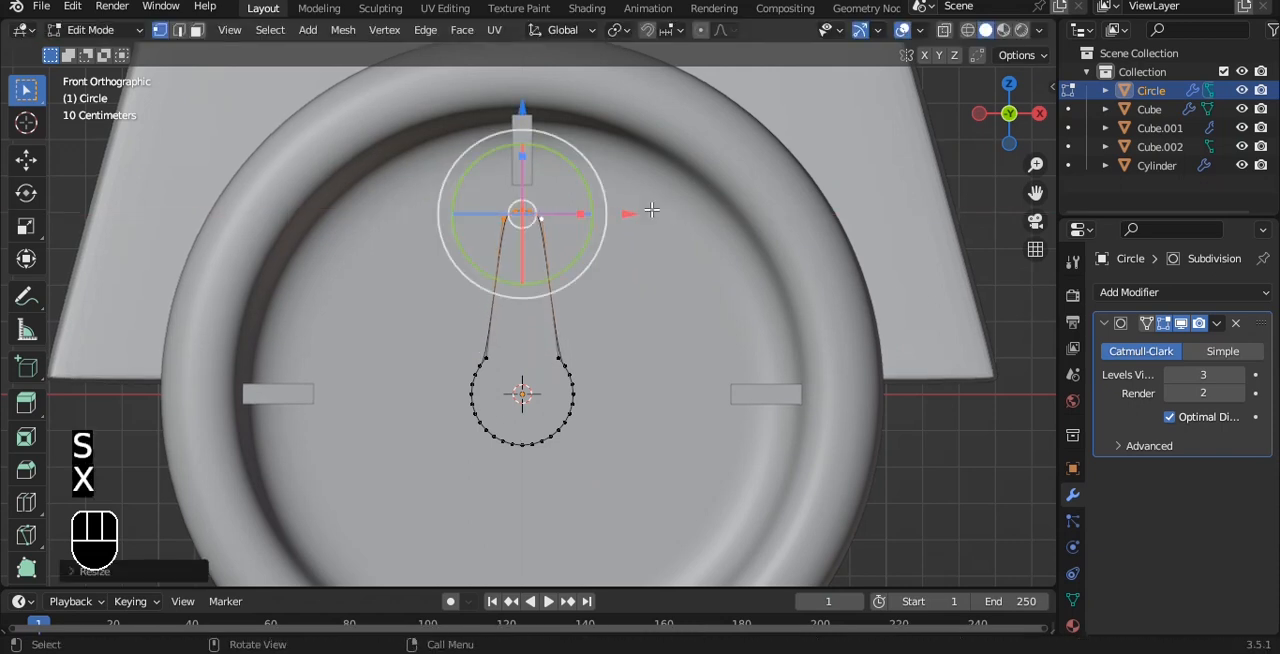
# Fill the pointer outline with a face and extrude it to give the pointer thickness.
pyautogui.press('Tab')
pyautogui.press('Tab')
pyautogui.press('a')
pyautogui.press('a')
pyautogui.moveTo(621, 241)
pyautogui.mouseDown(button='middle')
pyautogui.moveTo(690, 264)
pyautogui.moveTo(677, 289)
pyautogui.moveTo(626, 254)
pyautogui.mouseUp(button='middle')
pyautogui.press('f')
pyautogui.scroll(1, 688, 267)
pyautogui.press('e')
pyautogui.click(694, 296)
# Inset the pointer's front face twice and leave mesh editing.
pyautogui.press('i')
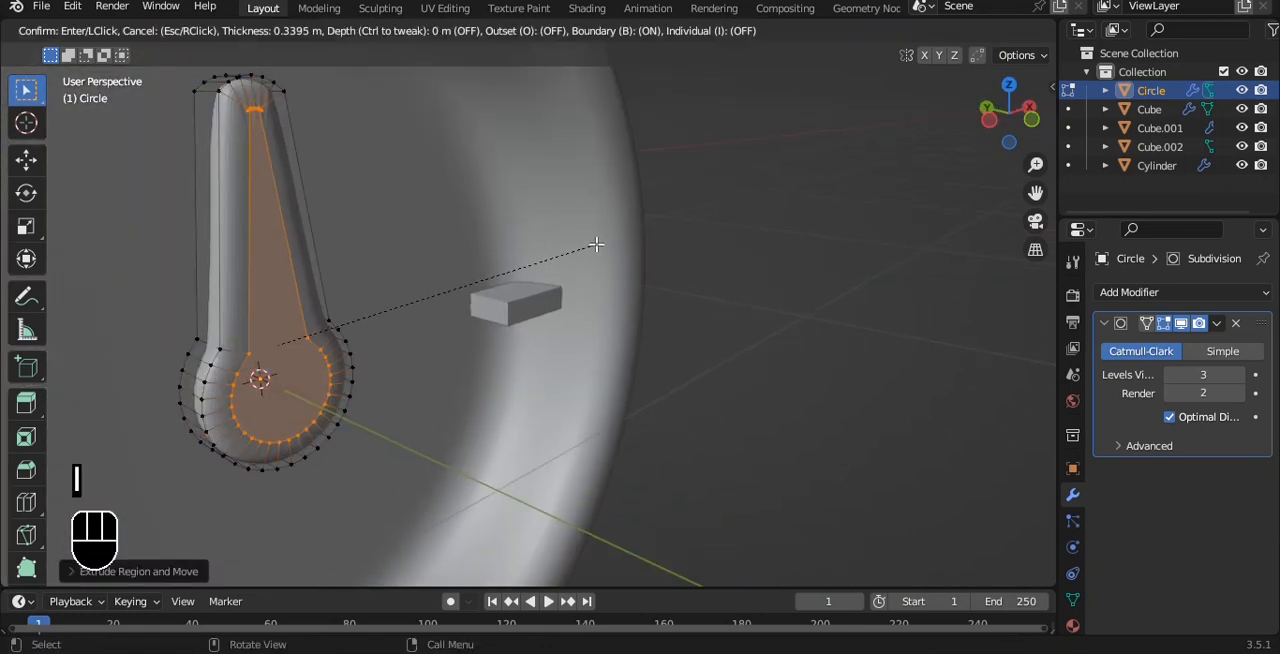
pyautogui.click(596, 244)
pyautogui.press('i')
pyautogui.press('Tab')
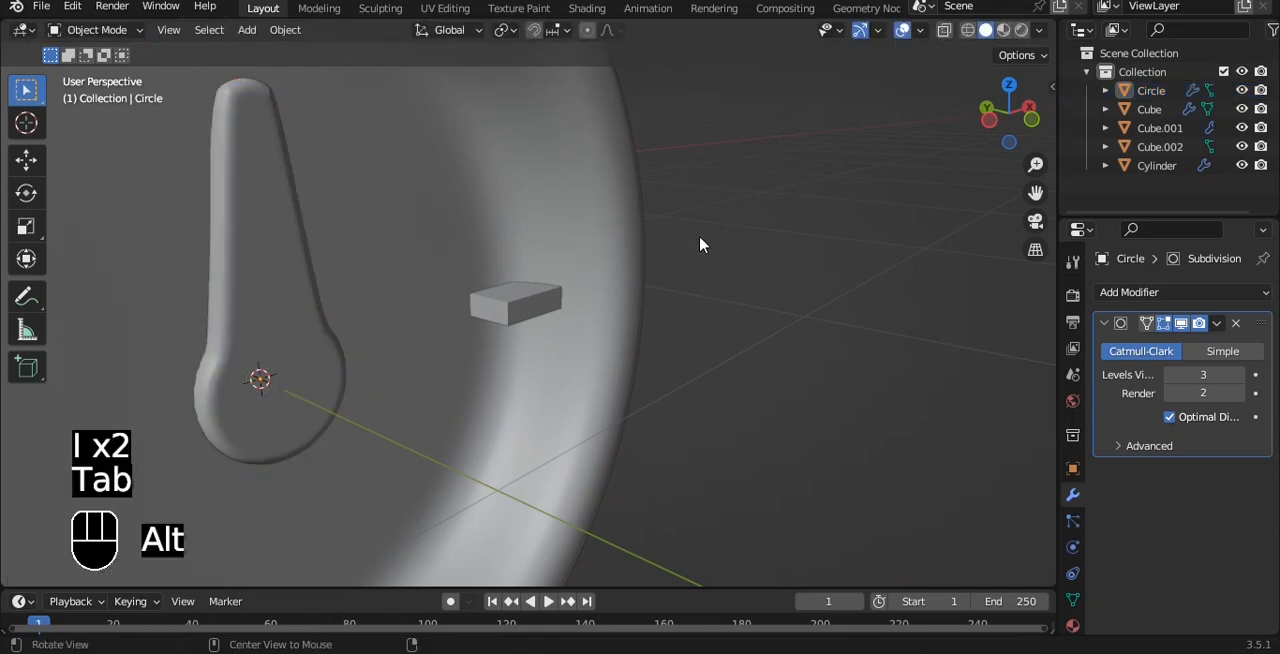
# Move the pointer back along Y towards the dial's recessed face.
pyautogui.keyDown('alt'); pyautogui.moveTo(699, 237); pyautogui.dragTo(492, 234); pyautogui.keyUp('alt')
pyautogui.scroll(-3, 699, 305)
pyautogui.moveTo(354, 251); pyautogui.dragTo(680, 228)
pyautogui.keyDown('alt'); pyautogui.keyDown('shift'); pyautogui.moveTo(680, 228); pyautogui.dragTo(401, 300); pyautogui.keyUp('shift'); pyautogui.keyUp('alt')
pyautogui.click(571, 217)
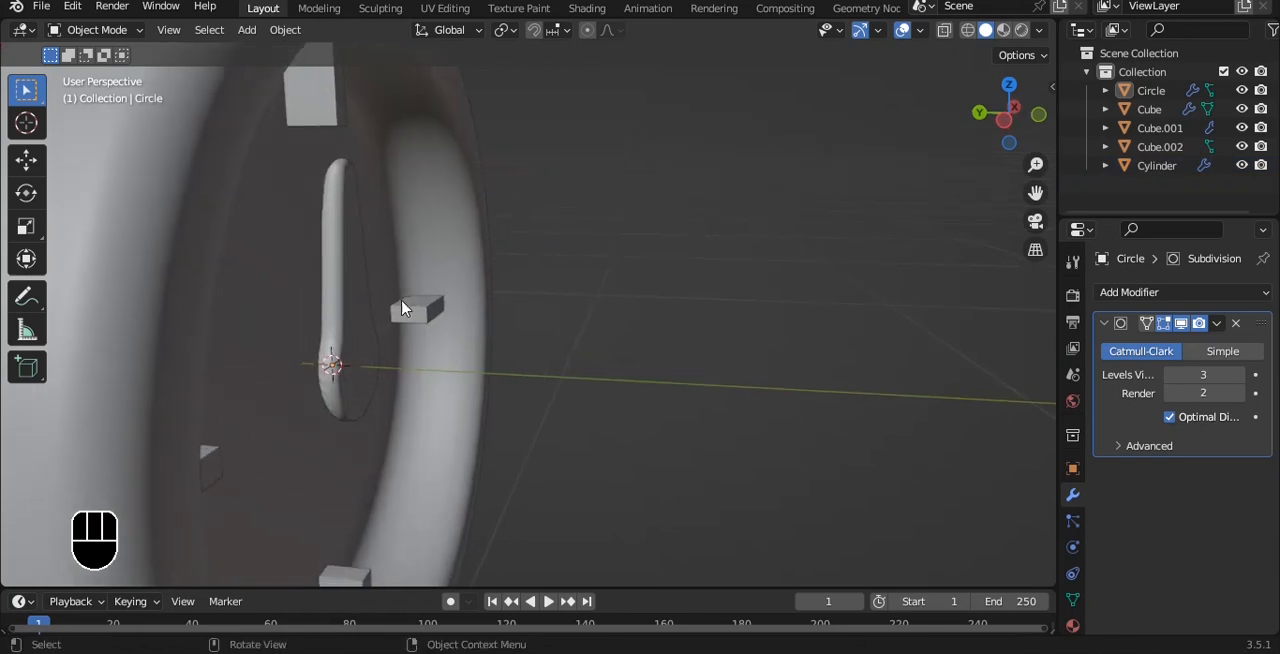
pyautogui.click(342, 330)
pyautogui.moveTo(237, 368); pyautogui.dragTo(190, 338)
pyautogui.press('`')
pyautogui.click(585, 268)
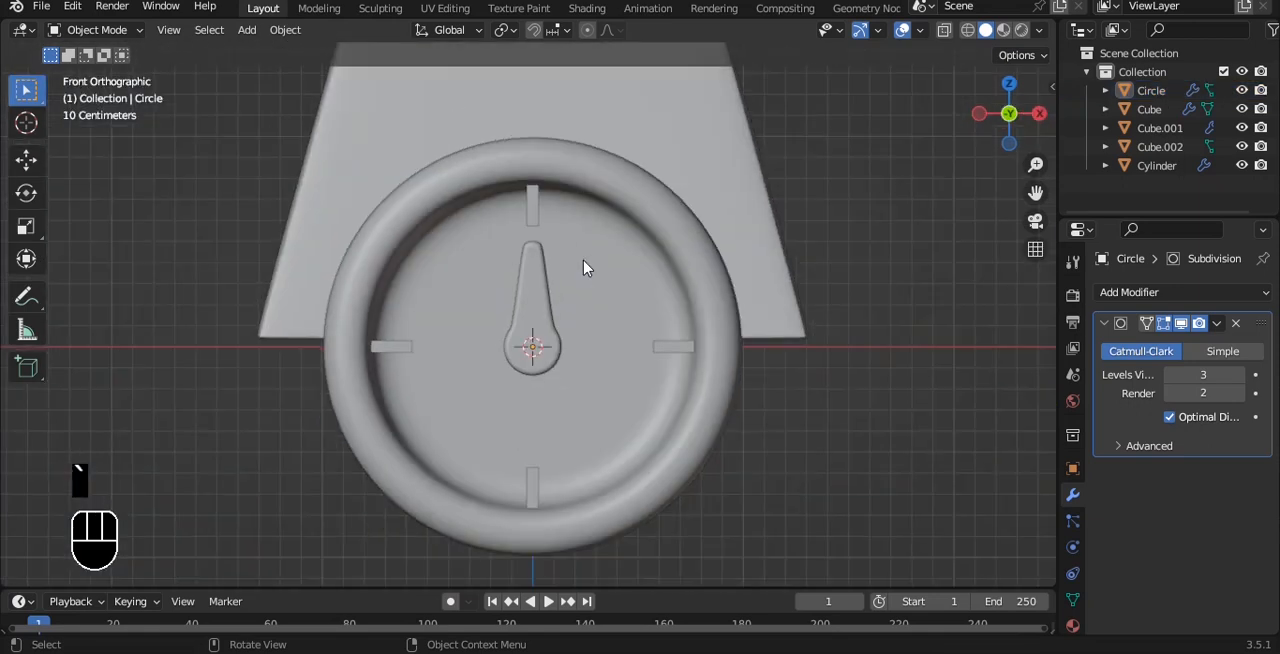
# Move the four marker blocks slightly back along Y into the dial's recess.
pyautogui.click(531, 217)
pyautogui.keyDown('alt'); pyautogui.moveTo(531, 217); pyautogui.dragTo(497, 197); pyautogui.keyUp('alt')
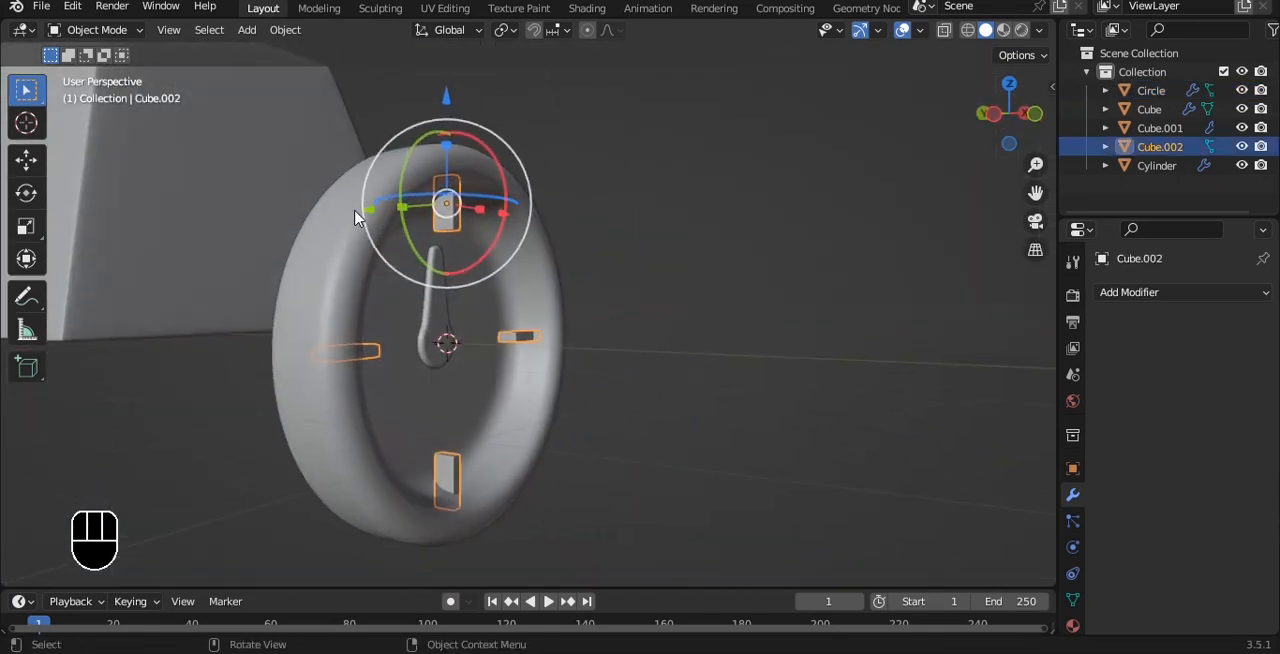
pyautogui.moveTo(355, 218)
pyautogui.mouseDown()
pyautogui.moveTo(334, 204)
pyautogui.moveTo(344, 210)
pyautogui.mouseUp()
pyautogui.click(800, 390)
pyautogui.keyDown('alt'); pyautogui.moveTo(788, 368); pyautogui.dragTo(741, 328); pyautogui.keyUp('alt')
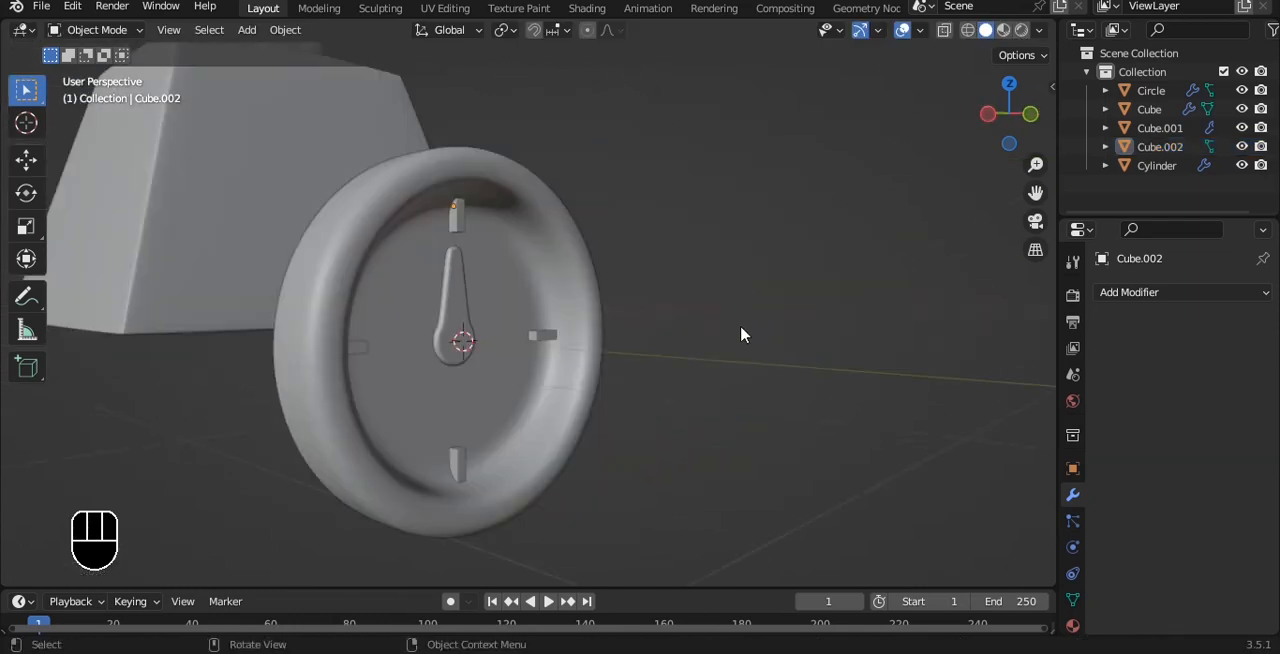
# Select the disc, markers and pointer together, move them up over the front of the tapered body and scale them to about 0.8.
pyautogui.press('`')
pyautogui.click(651, 224)
pyautogui.scroll(-5, 651, 224)
pyautogui.scroll(1, 597, 260)
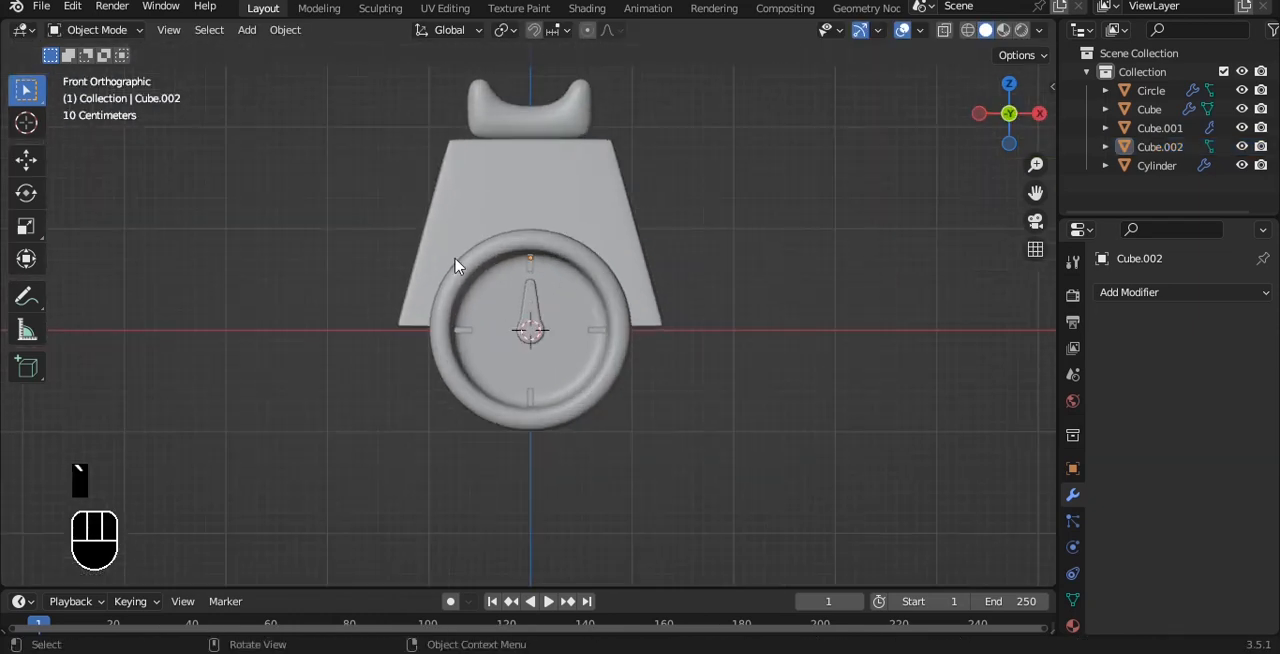
pyautogui.moveTo(442, 248); pyautogui.dragTo(701, 497)
pyautogui.scroll(2, 657, 190)
pyautogui.keyDown('ctrl'); pyautogui.moveTo(627, 109); pyautogui.dragTo(527, 47); pyautogui.keyUp('ctrl')
pyautogui.press('s')
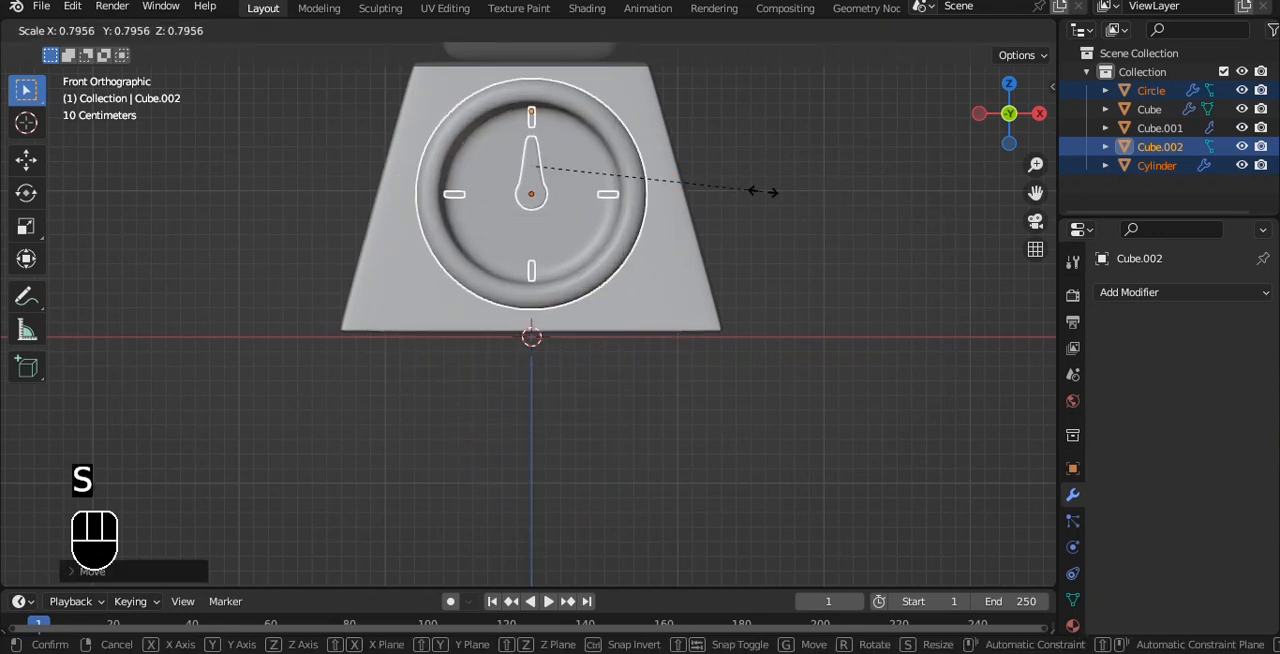
pyautogui.click(763, 192)
# Move the selected disc, markers and pointer back along Y towards the tapered body.
pyautogui.keyDown('alt'); pyautogui.moveTo(545, 197); pyautogui.dragTo(686, 270); pyautogui.keyUp('alt')
pyautogui.press('`')
pyautogui.click(590, 270)
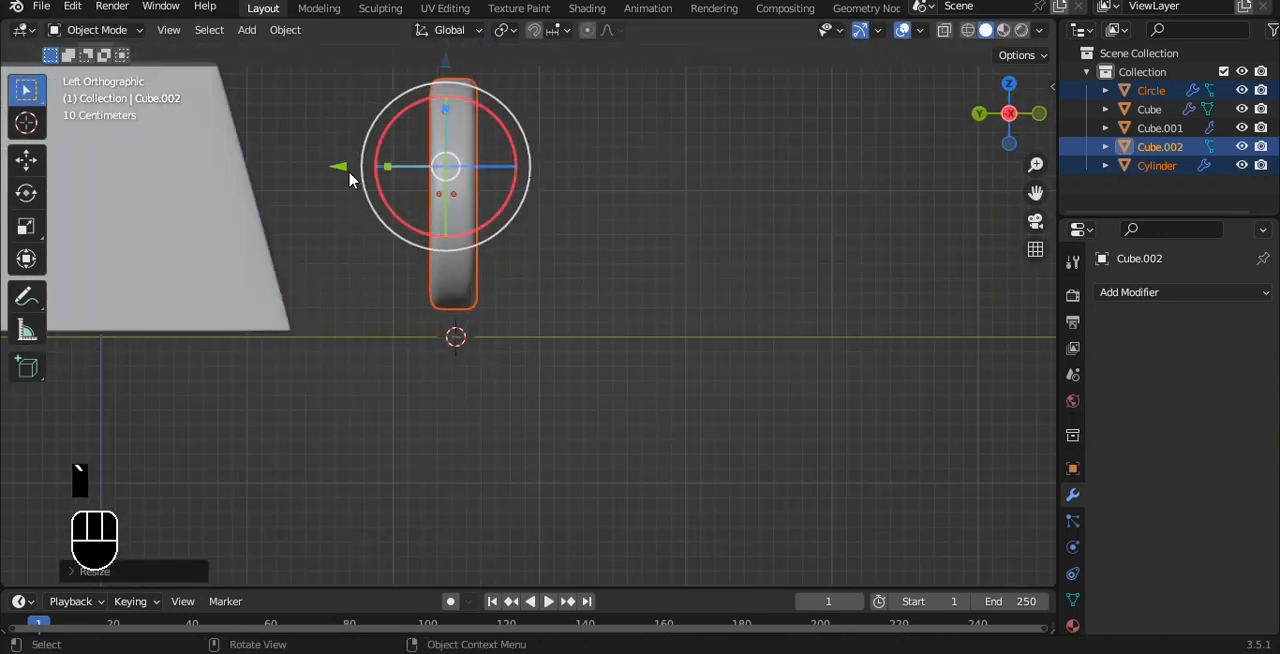
pyautogui.moveTo(335, 168); pyautogui.dragTo(168, 152)
# Tilt the dial assembly about X to match the body's slope and bring it against the sloped front face.
pyautogui.keyDown('alt'); pyautogui.keyDown('shift'); pyautogui.moveTo(352, 126); pyautogui.dragTo(492, 192); pyautogui.keyUp('shift'); pyautogui.keyUp('alt')
pyautogui.scroll(2, 489, 190)
pyautogui.moveTo(448, 158); pyautogui.dragTo(425, 142)
pyautogui.moveTo(350, 200); pyautogui.dragTo(247, 205)
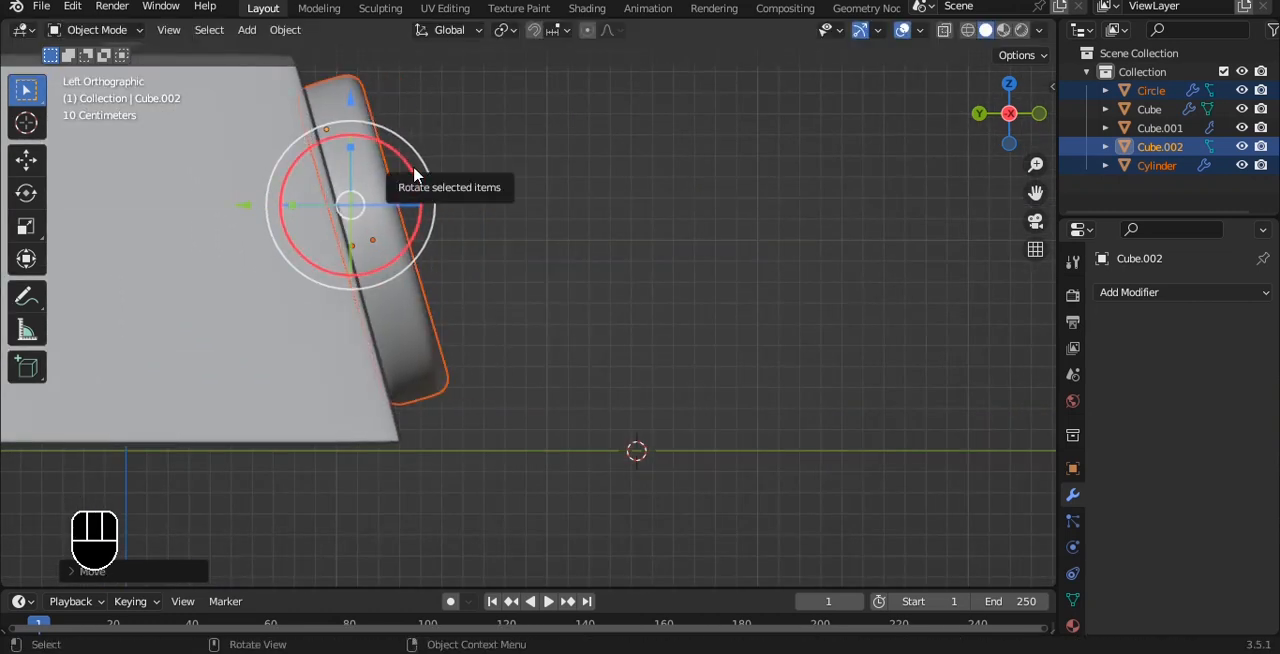
pyautogui.moveTo(415, 175); pyautogui.dragTo(418, 167)
pyautogui.click(637, 203)
pyautogui.keyDown('alt'); pyautogui.moveTo(690, 190); pyautogui.dragTo(514, 208, button='middle'); pyautogui.keyUp('alt')
# Restore the dial assembly's selection and nudge it slightly along Y against the sloped front face.
pyautogui.press('`')
pyautogui.click(489, 120)
pyautogui.keyDown('alt'); pyautogui.scroll(-1, 560, 180); pyautogui.keyUp('alt')
pyautogui.hotkey('ctrl', 'z')
pyautogui.hotkey('ctrl', 'z')
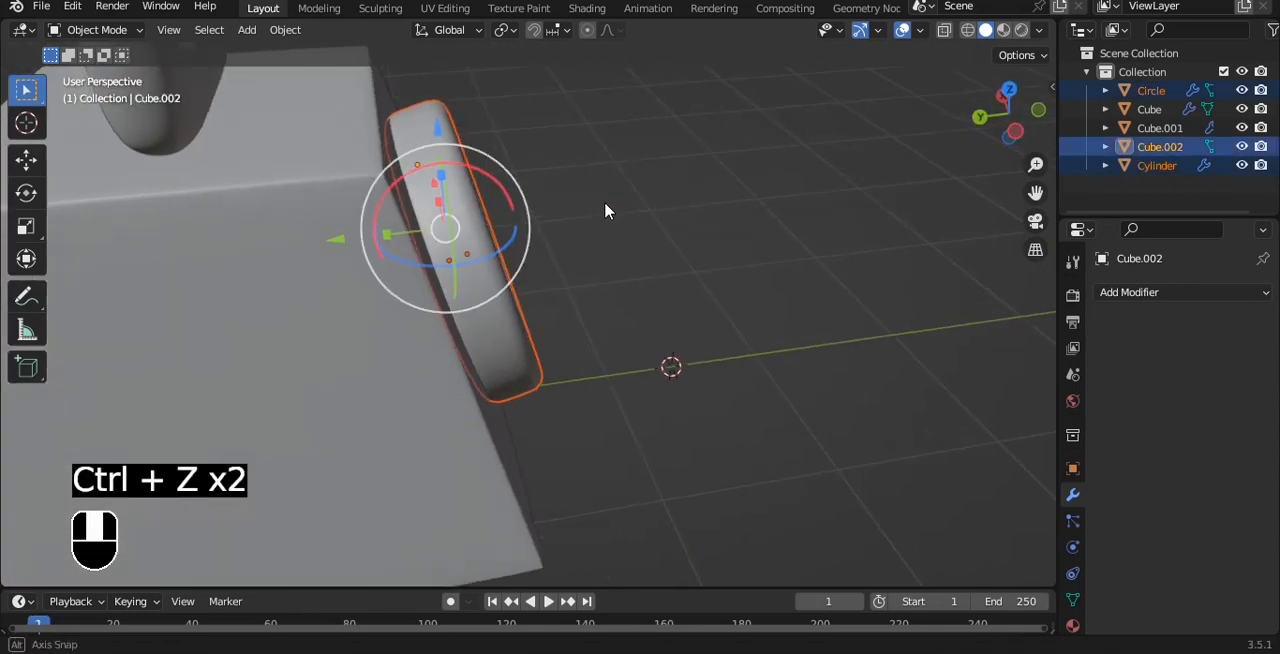
pyautogui.moveTo(336, 232); pyautogui.dragTo(327, 228)
pyautogui.click(575, 240)
pyautogui.keyDown('alt'); pyautogui.moveTo(560, 235); pyautogui.dragTo(622, 194); pyautogui.keyUp('alt')
pyautogui.press('`')
pyautogui.click(600, 160)
pyautogui.keyDown('shift'); pyautogui.moveTo(615, 166); pyautogui.dragTo(533, 207, button='middle'); pyautogui.keyUp('shift')
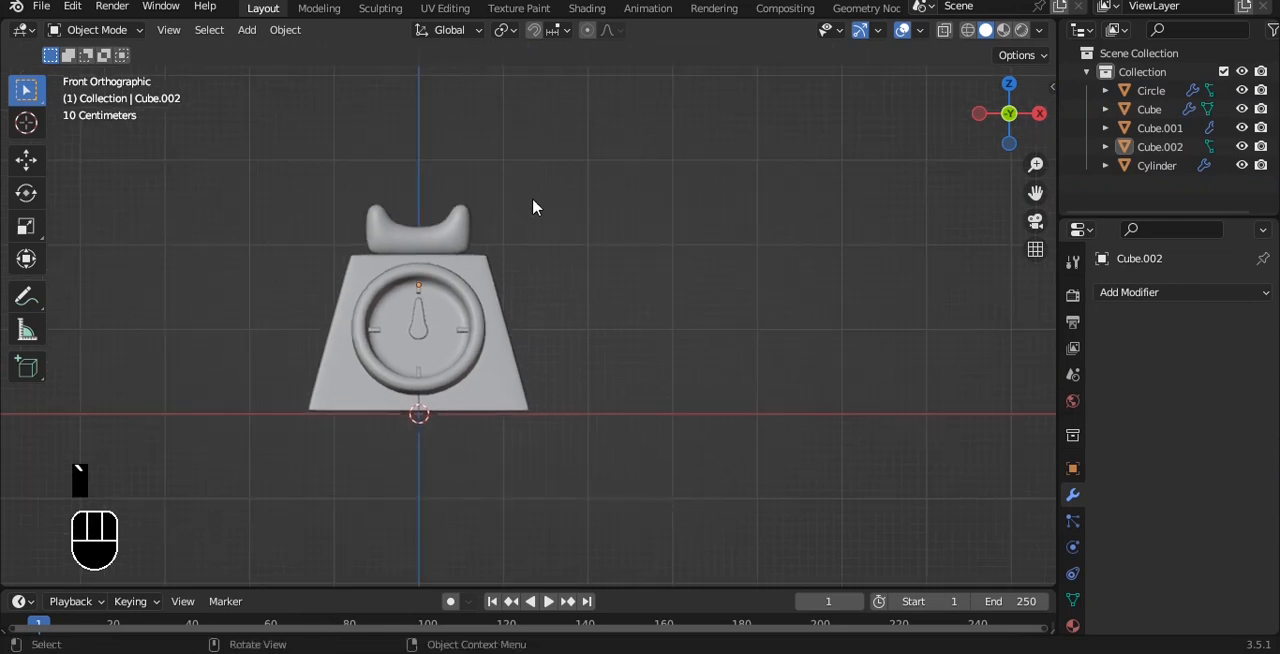
# Add a mesh circle, raise it along Z to the upper end of the U-shaped top and scale it down slightly.
pyautogui.hotkey('shift', 'a')
pyautogui.moveTo(612, 131)
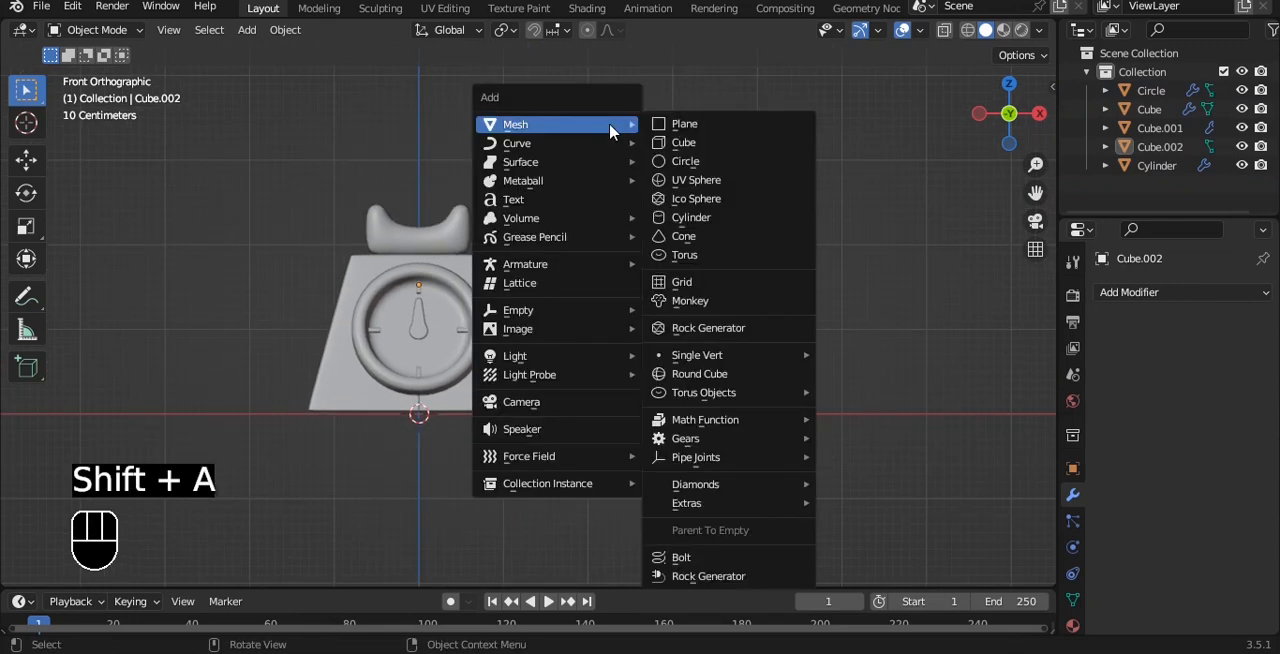
pyautogui.click(700, 161)
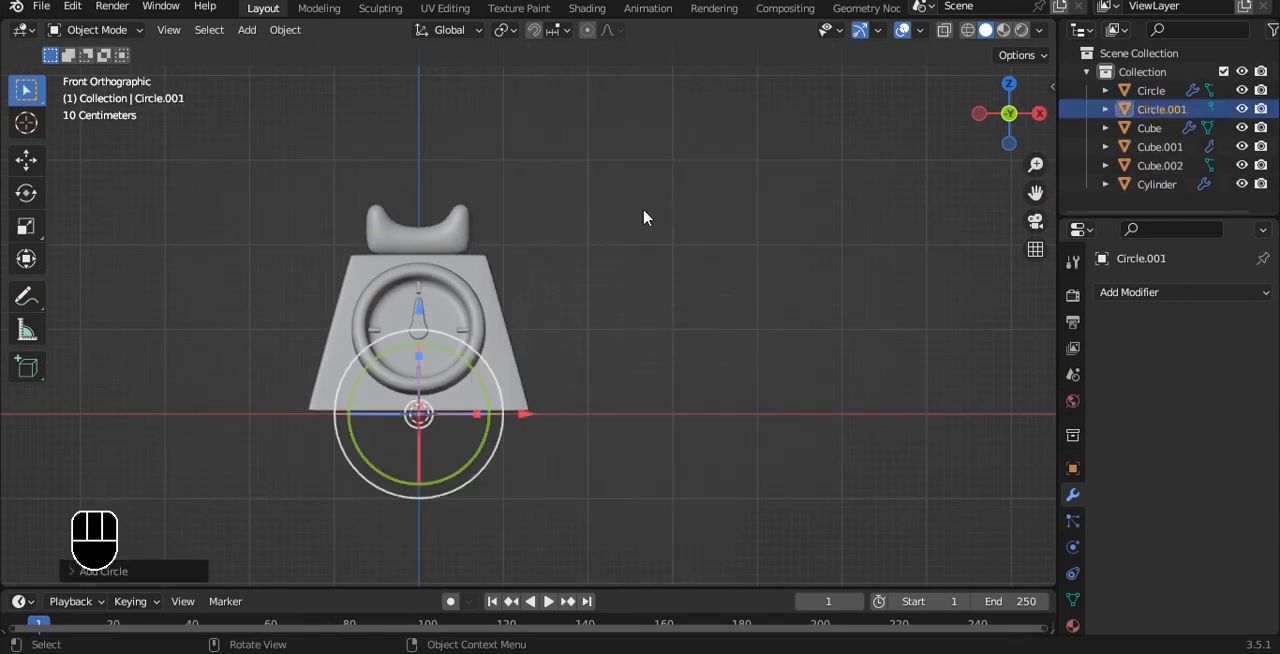
pyautogui.moveTo(420, 308); pyautogui.dragTo(419, 104)
pyautogui.keyDown('alt'); pyautogui.keyDown('shift'); pyautogui.moveTo(581, 118); pyautogui.dragTo(656, 222); pyautogui.keyUp('shift'); pyautogui.keyUp('alt')
pyautogui.scroll(6, 657, 223)
pyautogui.scroll(1, 810, 246)
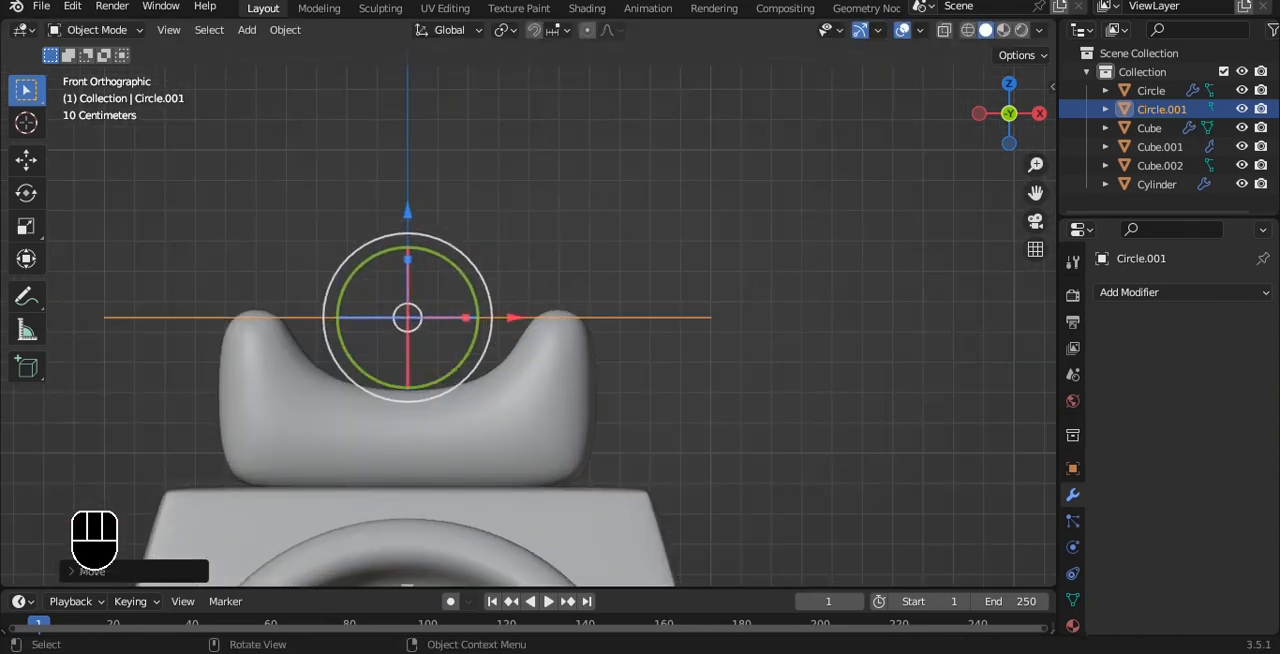
pyautogui.press('s')
pyautogui.click(808, 226)
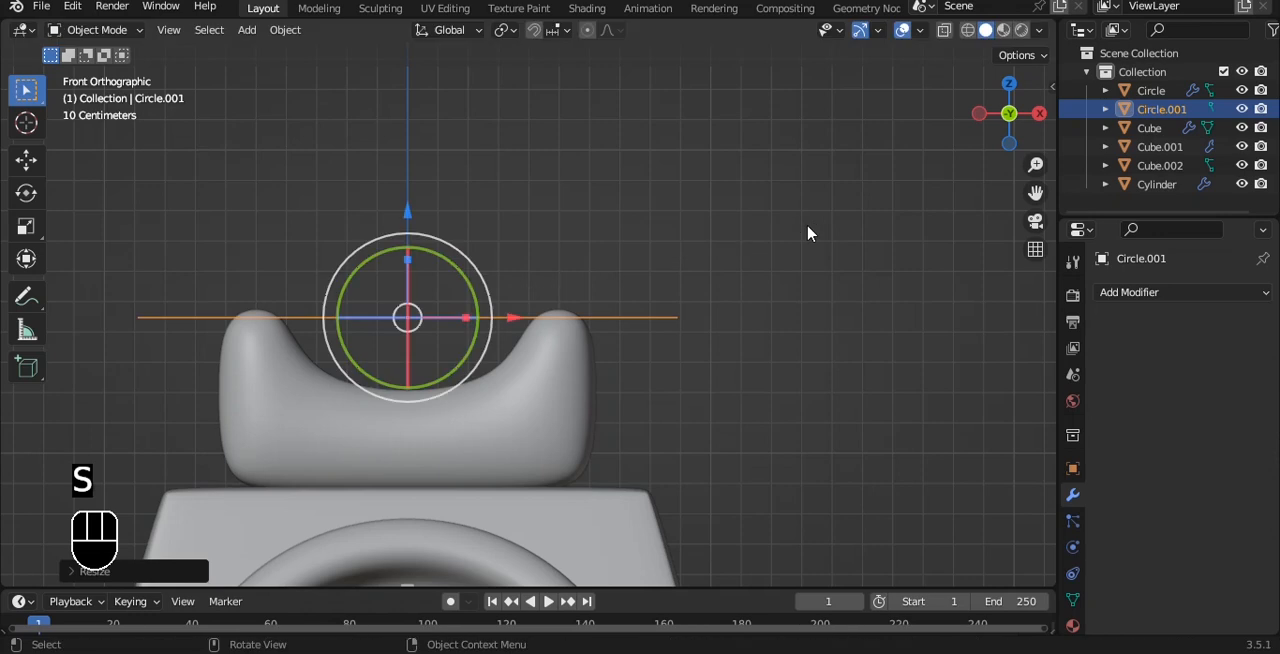
# Try filling the circle and extruding it about 0.3 m upward, and delete the resulting disc.
pyautogui.press('Tab')
pyautogui.press('f')
pyautogui.keyDown('alt'); pyautogui.moveTo(809, 223); pyautogui.dragTo(724, 277); pyautogui.keyUp('alt')
pyautogui.press('e')
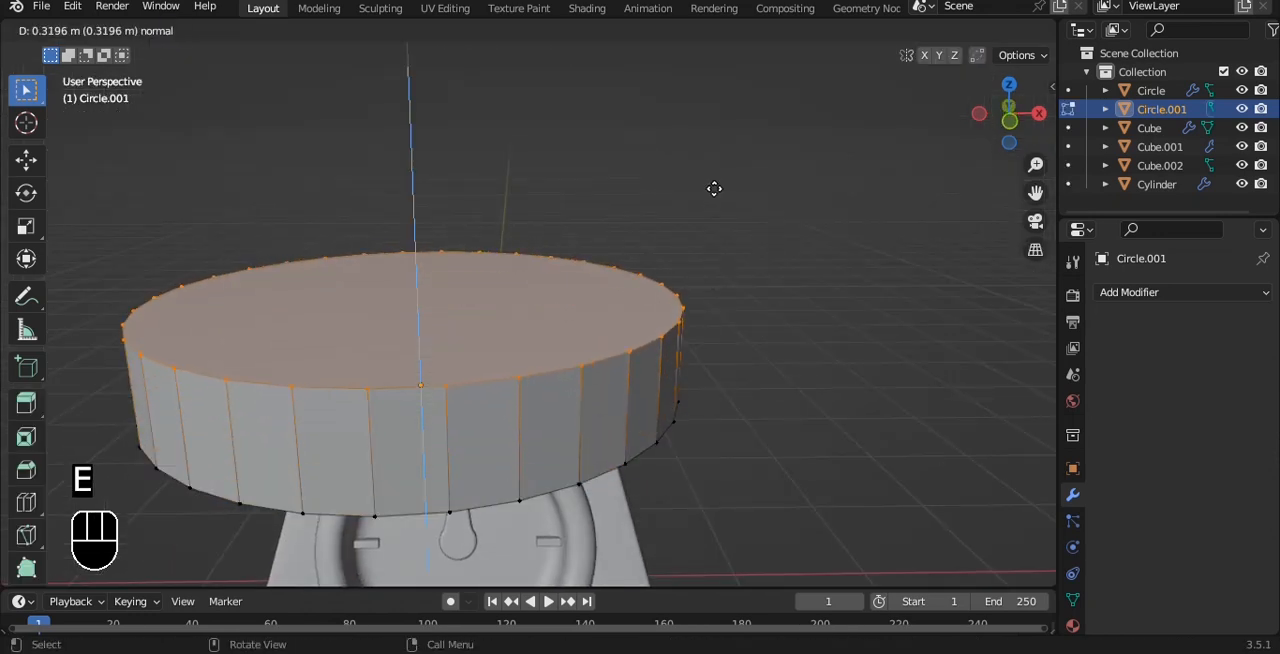
pyautogui.click(715, 191)
pyautogui.press('Tab')
pyautogui.press('Delete')
# Duplicate the dial's recessed disc upward along Z and rotate the copy -90° about X.
pyautogui.keyDown('shift'); pyautogui.click(592, 498); pyautogui.keyUp('shift')
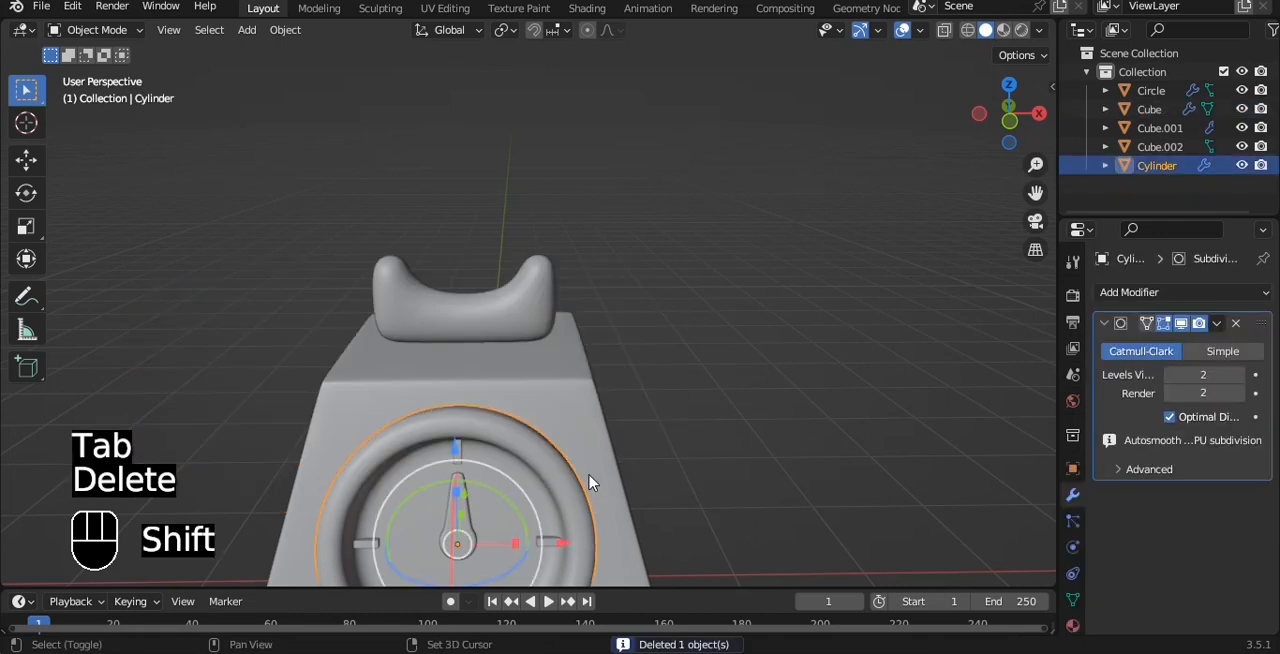
pyautogui.hotkey('shift', 'd')
pyautogui.press('z')
pyautogui.click(712, 243)
pyautogui.write('rx')
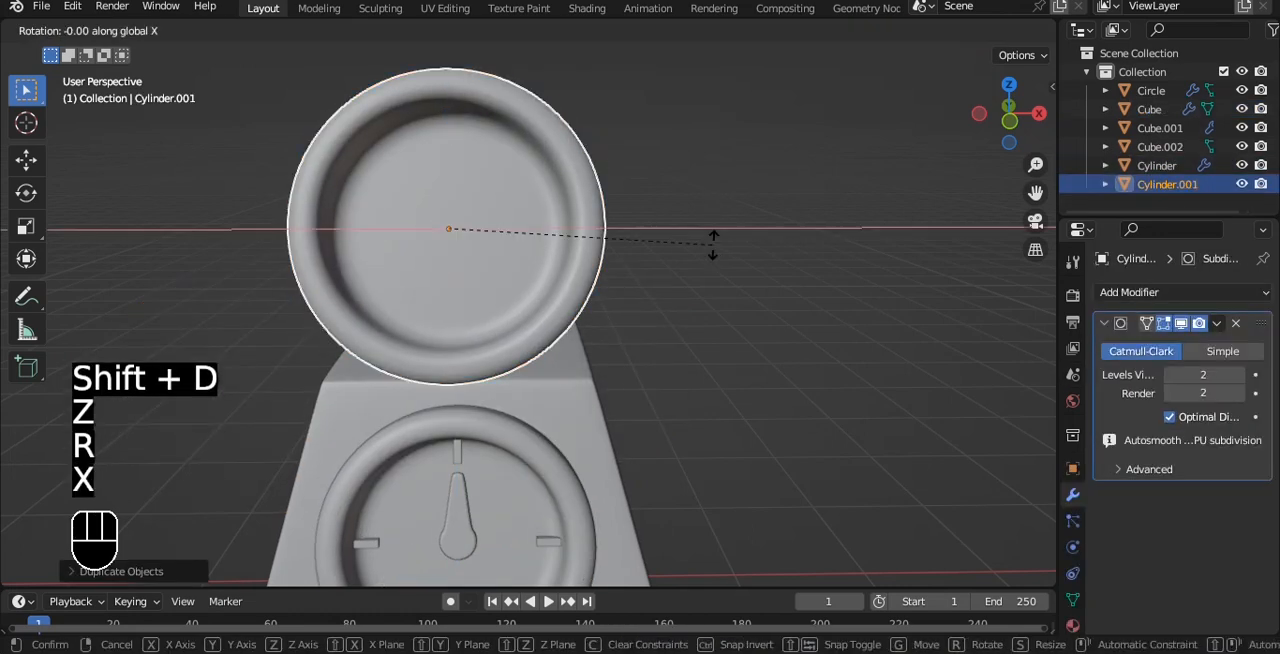
pyautogui.write('-90')
pyautogui.click(712, 243)
# Level the duplicated disc by rotating it about X and centre it along Y over the U-shaped top.
pyautogui.press('`')
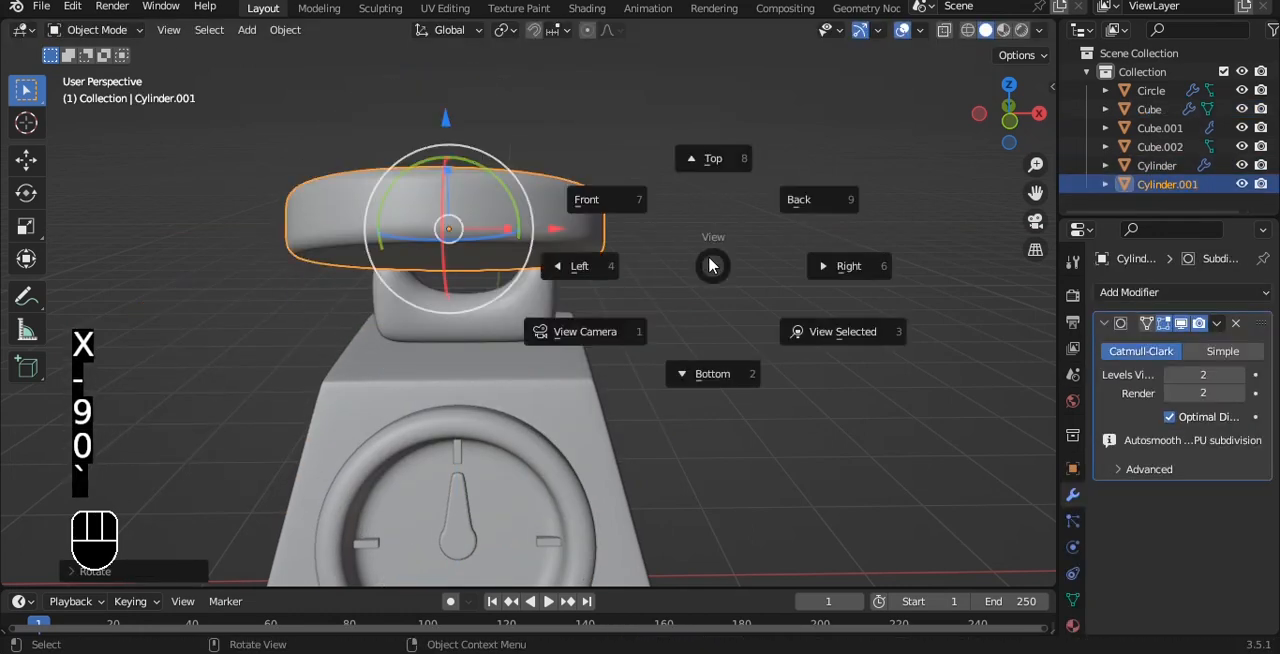
pyautogui.click(631, 232)
pyautogui.press('`')
pyautogui.click(835, 271)
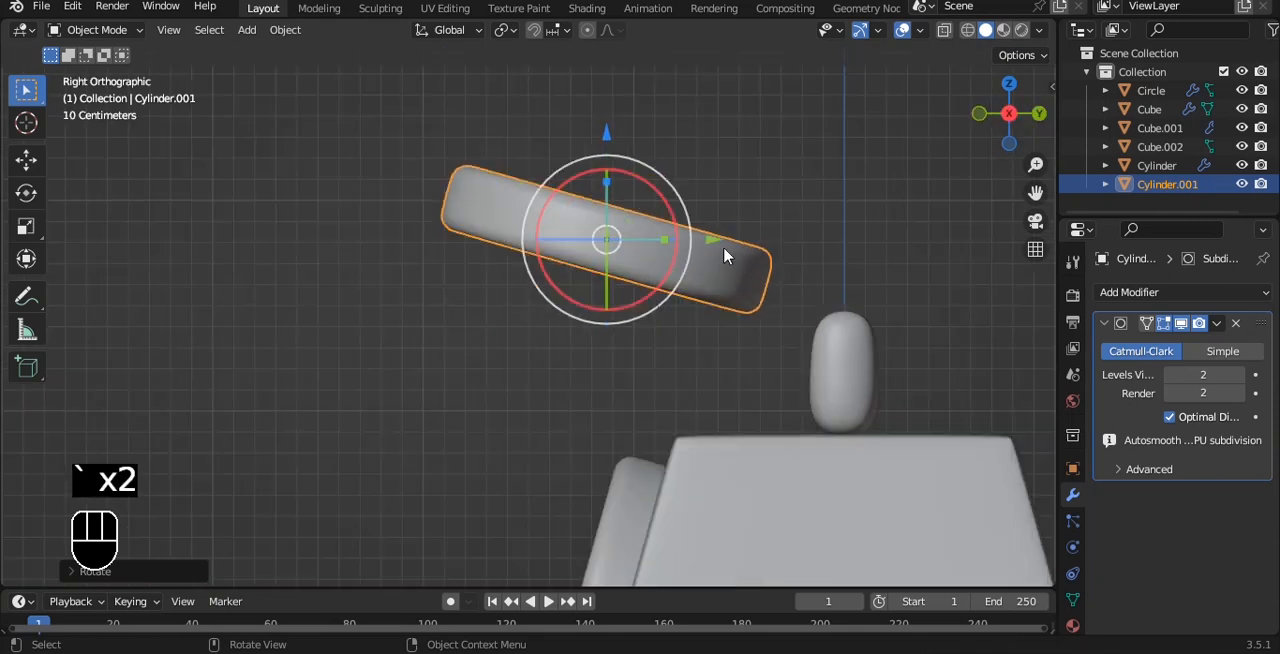
pyautogui.moveTo(720, 244); pyautogui.dragTo(979, 268)
pyautogui.keyDown('alt'); pyautogui.keyDown('shift'); pyautogui.moveTo(830, 262); pyautogui.dragTo(757, 257); pyautogui.keyUp('shift'); pyautogui.keyUp('alt')
pyautogui.moveTo(848, 201); pyautogui.dragTo(837, 184)
pyautogui.scroll(-3, 843, 225)
pyautogui.keyDown('alt'); pyautogui.keyDown('shift'); pyautogui.moveTo(850, 250); pyautogui.dragTo(803, 254); pyautogui.keyUp('shift'); pyautogui.keyUp('alt')
pyautogui.moveTo(735, 276); pyautogui.dragTo(728, 272)
# Scale the disc up to about 1.5 and lower it along Z onto the U-shaped top as a pan.
pyautogui.press('s')
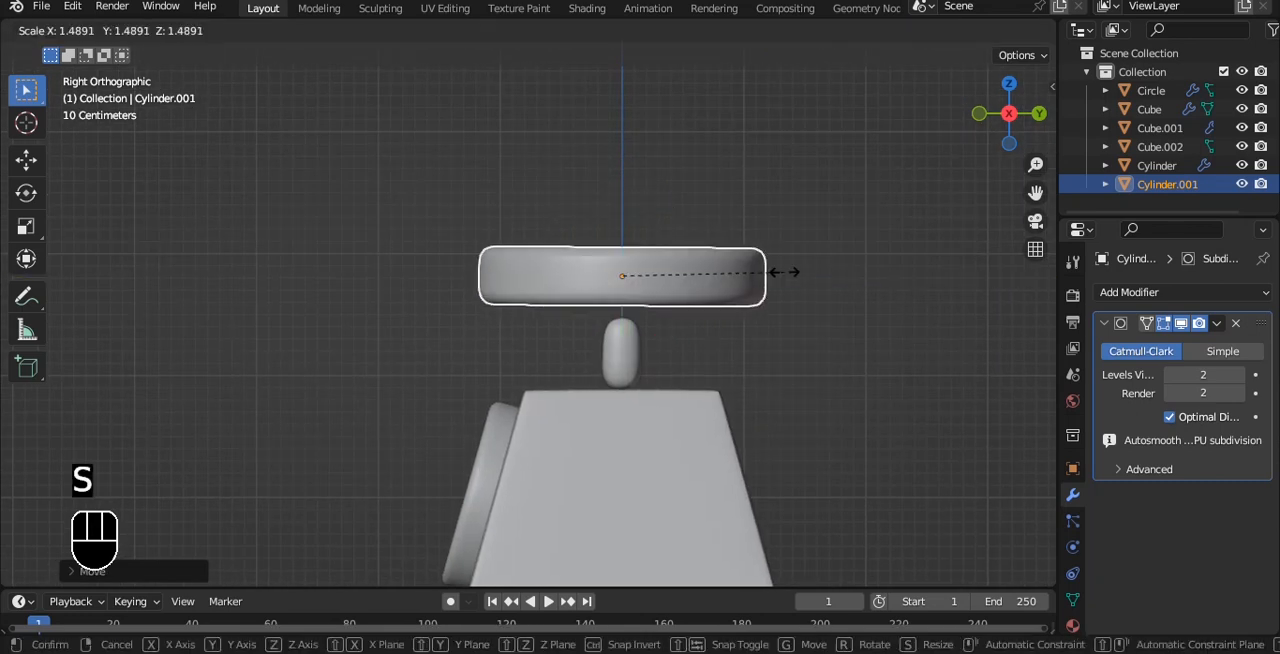
pyautogui.click(811, 286)
pyautogui.moveTo(622, 177); pyautogui.dragTo(624, 214)
pyautogui.click(625, 227)
pyautogui.keyDown('alt'); pyautogui.moveTo(617, 228); pyautogui.dragTo(793, 236); pyautogui.keyUp('alt')
# Enlarge the pan slightly further so that it extends wider beyond the body.
pyautogui.keyDown('alt'); pyautogui.moveTo(652, 362); pyautogui.dragTo(646, 430); pyautogui.keyUp('alt')
pyautogui.click(641, 312)
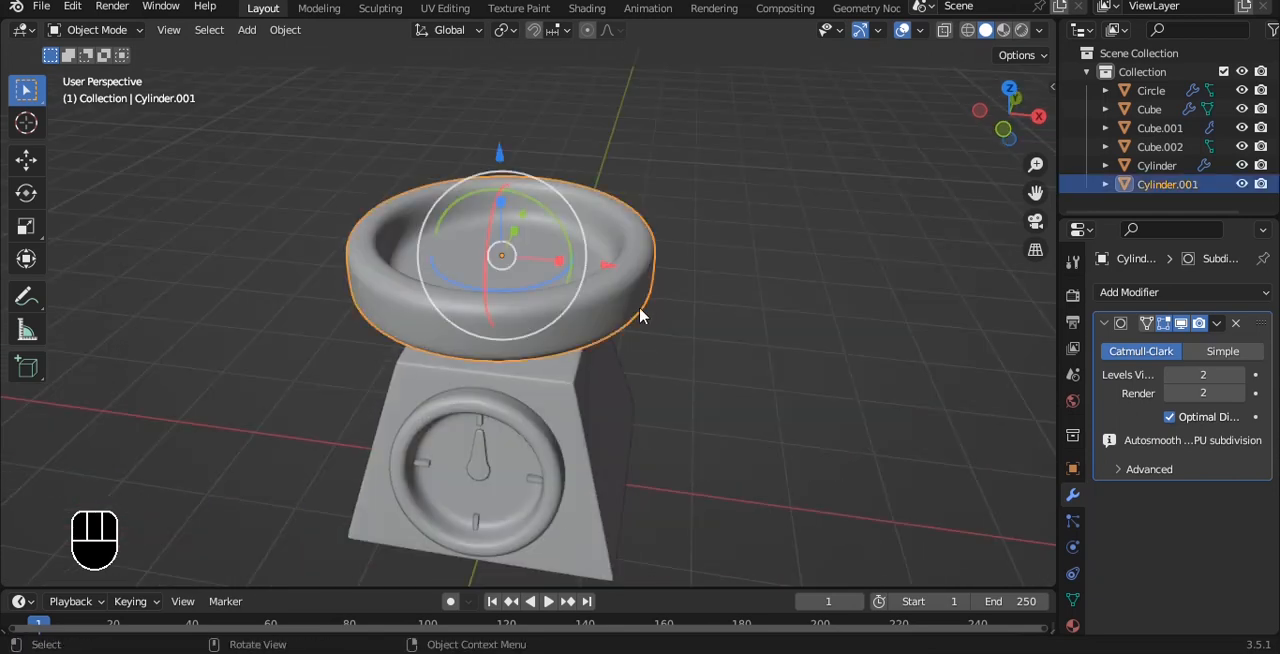
pyautogui.press('s')
pyautogui.click(668, 315)
# Lower the middle band of vertices in the U-shaped top's mesh to deepen its curve below the pan.
pyautogui.press('`')
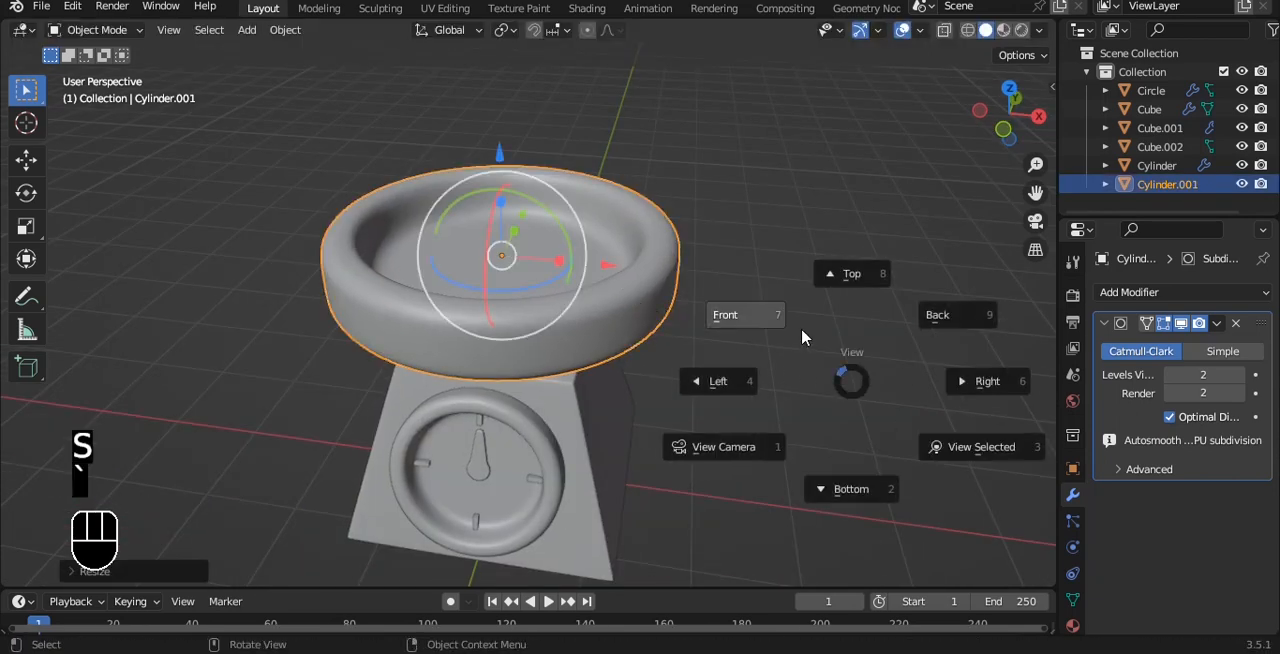
pyautogui.click(801, 327)
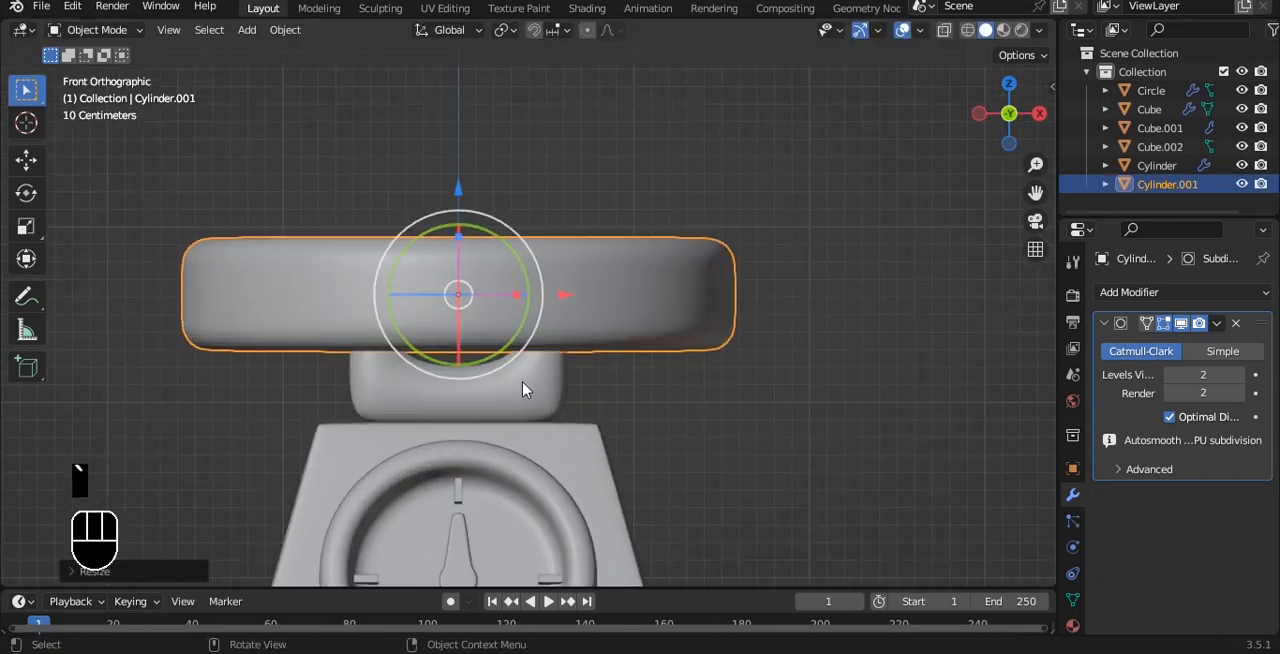
pyautogui.click(522, 390)
pyautogui.scroll(4, 522, 390)
pyautogui.press('Tab')
pyautogui.hotkey('alt', 'z')
pyautogui.moveTo(117, 401); pyautogui.dragTo(749, 451)
pyautogui.press('g')
pyautogui.moveTo(389, 350); pyautogui.dragTo(389, 351)
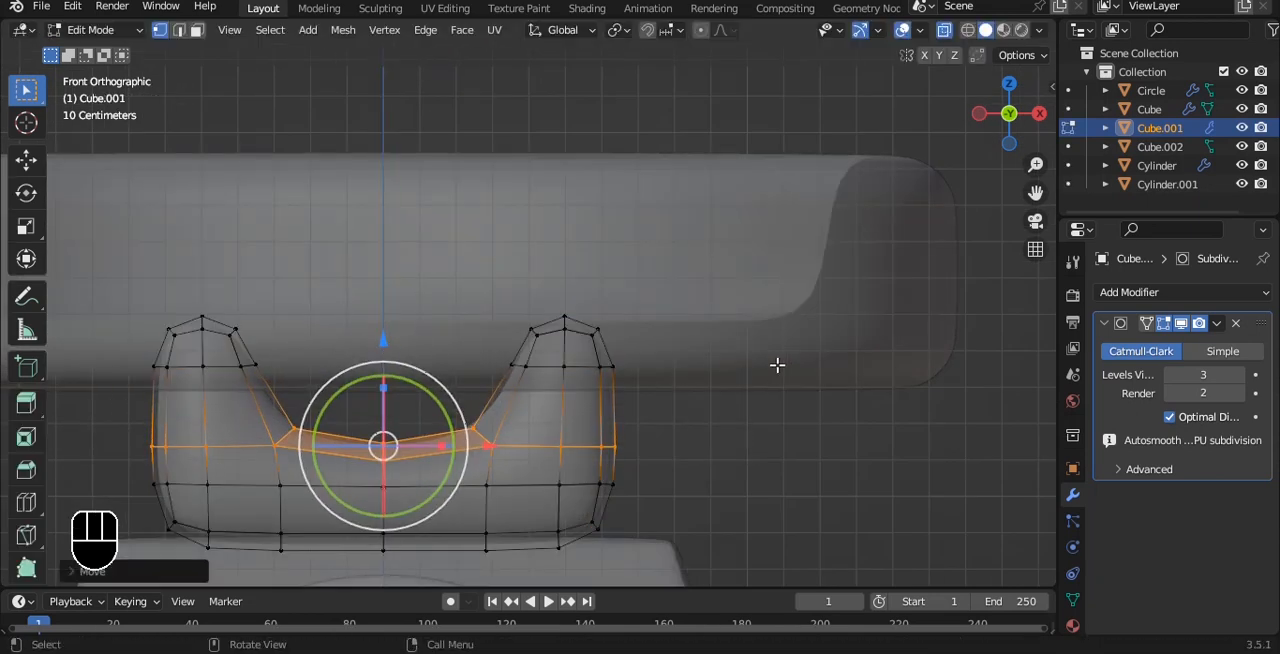
pyautogui.press('Tab')
pyautogui.click(796, 382)
pyautogui.scroll(-2, 797, 382)
pyautogui.hotkey('alt', 'z')
# Examine how the pan sits on the U-shaped support, at an angle and from the front.
pyautogui.click(853, 360)
pyautogui.scroll(-4, 853, 360)
pyautogui.keyDown('alt'); pyautogui.moveTo(853, 360); pyautogui.dragTo(697, 279); pyautogui.keyUp('alt')
pyautogui.press('`')
pyautogui.click(692, 281)
pyautogui.scroll(-2, 722, 319)
pyautogui.scroll(2, 685, 274)
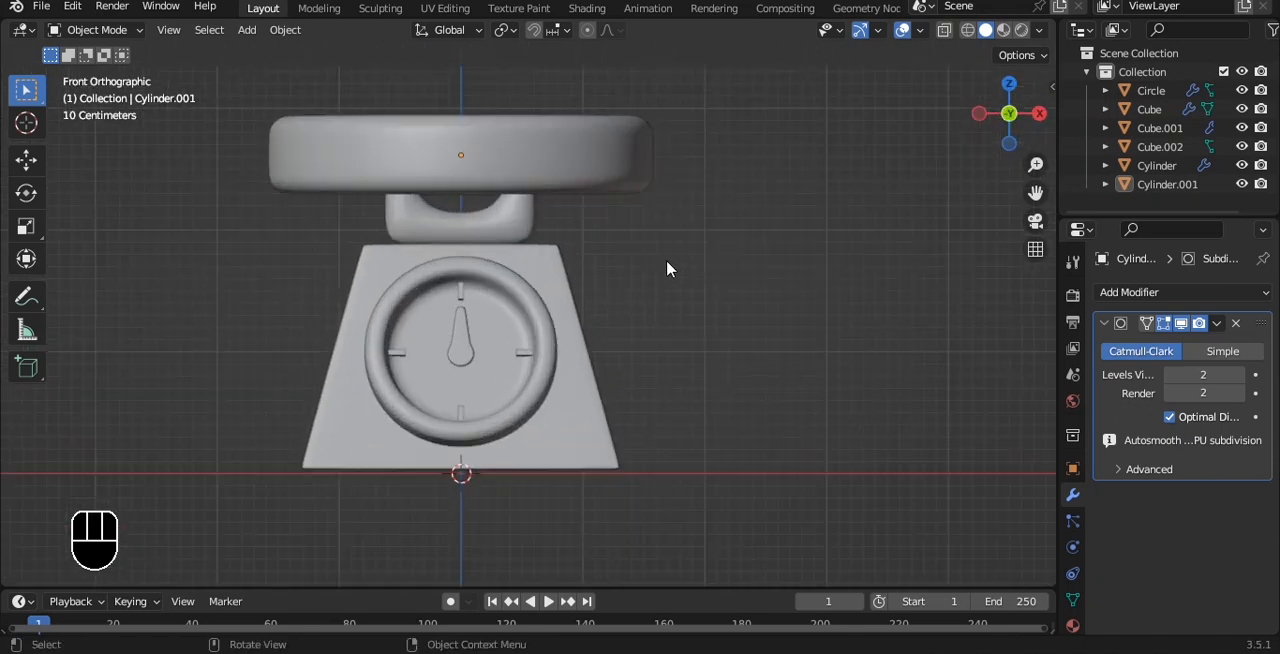
pyautogui.scroll(-2, 677, 251)
pyautogui.moveTo(666, 283)
pyautogui.keyDown('alt'); pyautogui.mouseDown()
pyautogui.moveTo(587, 284)
pyautogui.moveTo(683, 286)
pyautogui.mouseUp(); pyautogui.keyUp('alt')
# Select all the objects and raise them together along Z above the ground line.
pyautogui.press('a')
pyautogui.press('`')
pyautogui.click(500, 210)
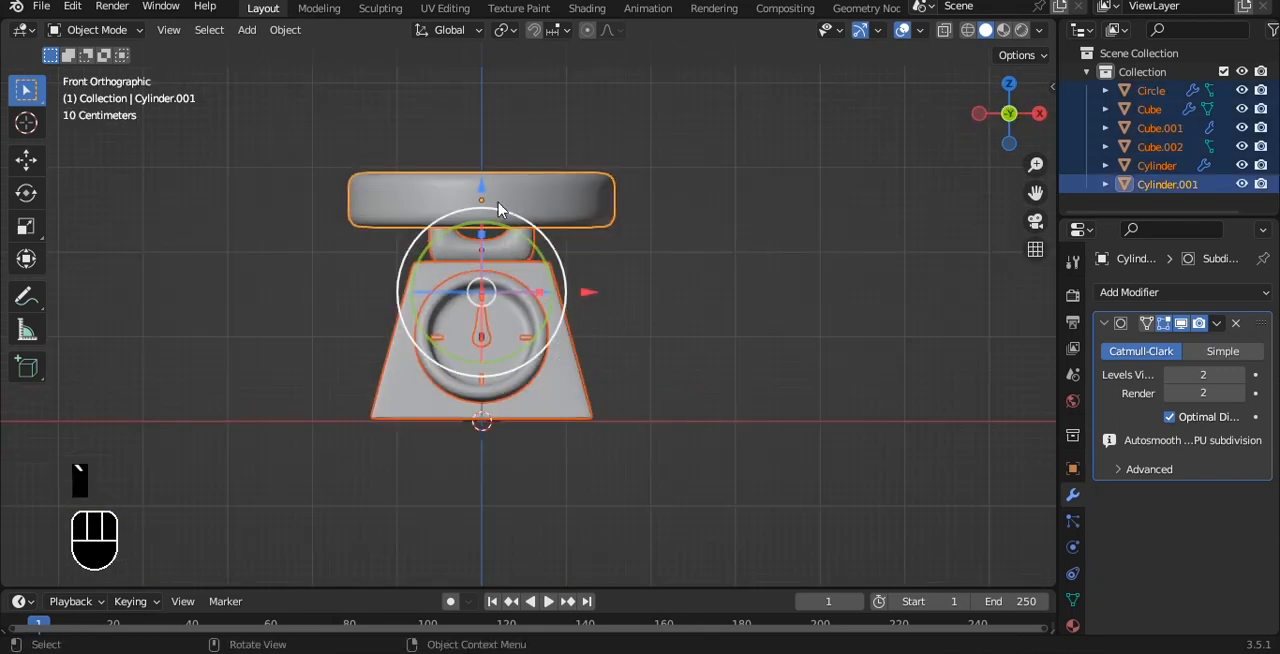
pyautogui.moveTo(500, 210); pyautogui.dragTo(475, 116)
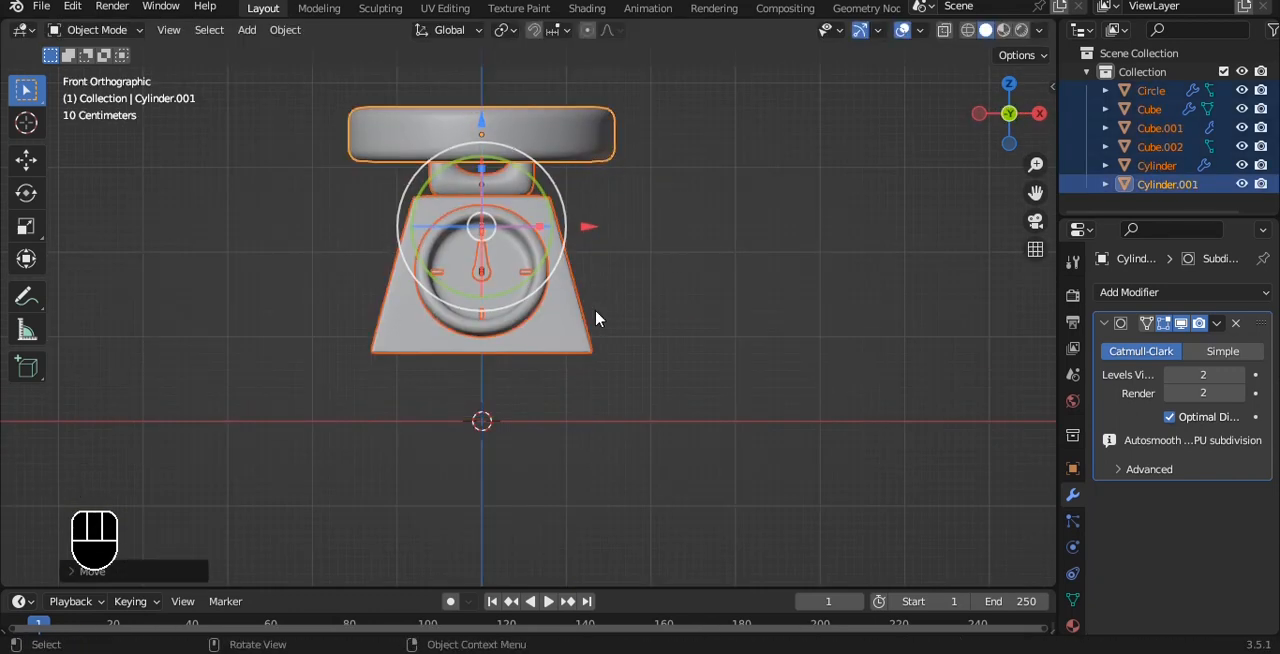
# Duplicate the tapered body downward along Z and flatten the copy along Z.
pyautogui.click(582, 333)
pyautogui.hotkey('shift', 'd')
pyautogui.press('z')
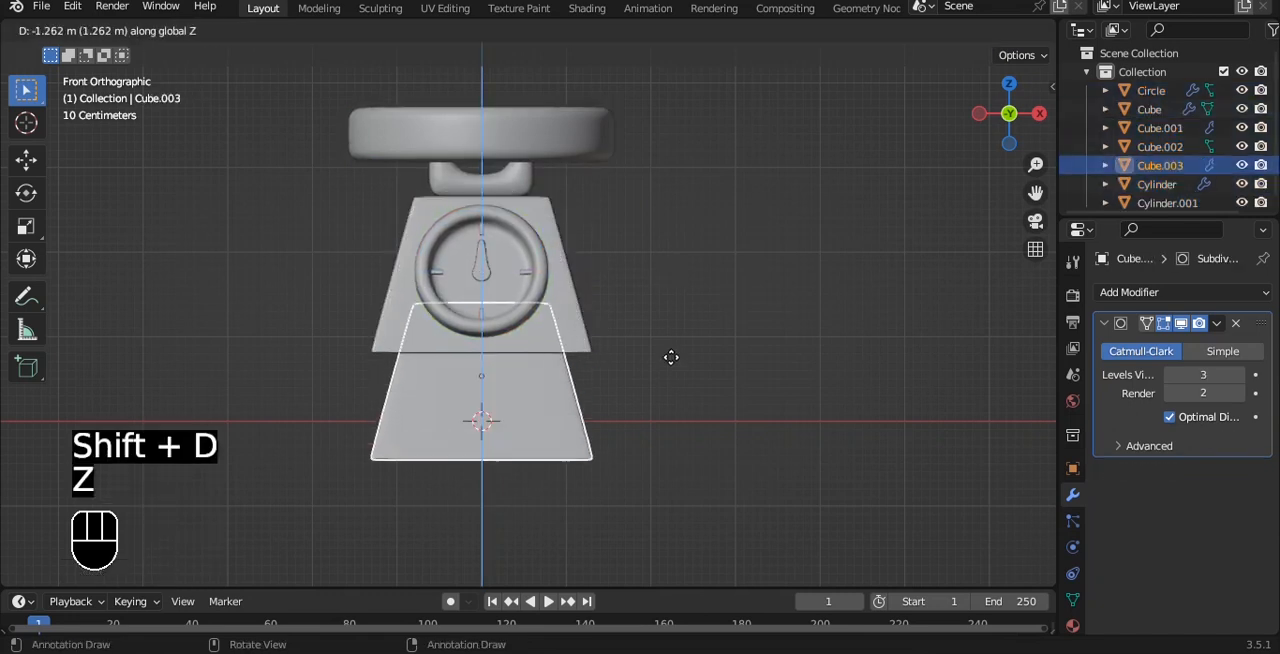
pyautogui.click(675, 372)
pyautogui.press('s')
pyautogui.press('z')
pyautogui.click(618, 387)
# Scale the copy's upper vertices to about 1.55 so that its sides are nearly vertical.
pyautogui.press('Tab')
pyautogui.scroll(2, 618, 387)
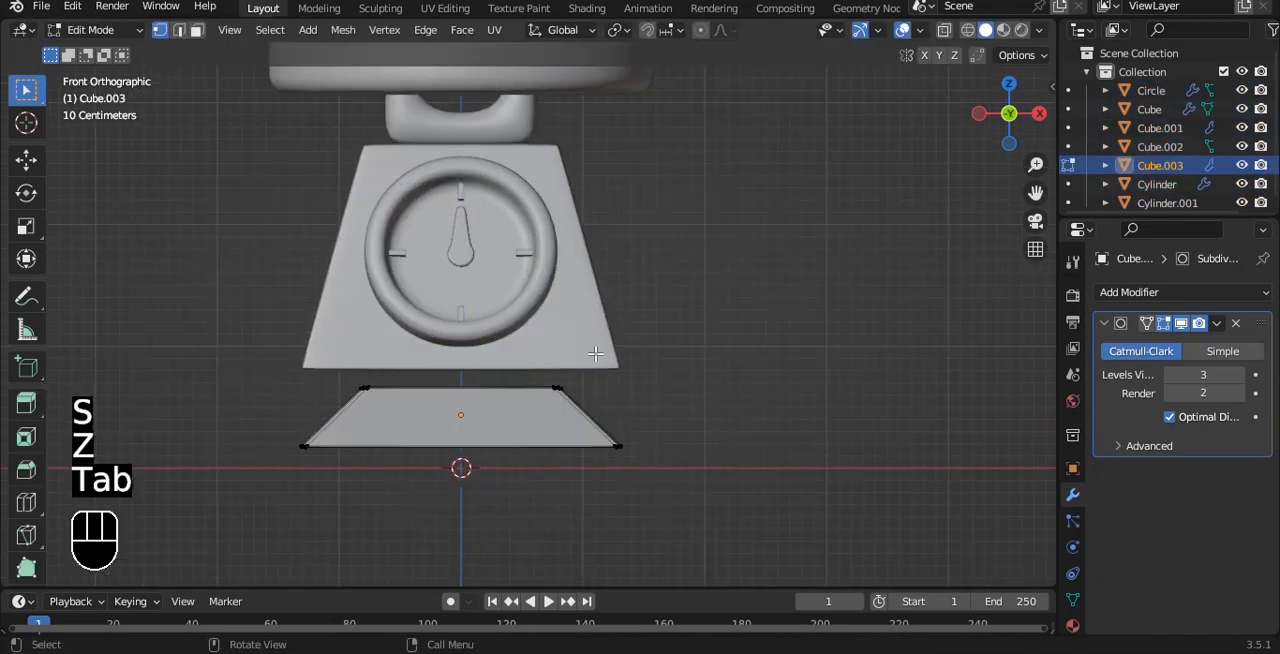
pyautogui.hotkey('alt', 'z')
pyautogui.moveTo(265, 337); pyautogui.dragTo(711, 428)
pyautogui.press('s')
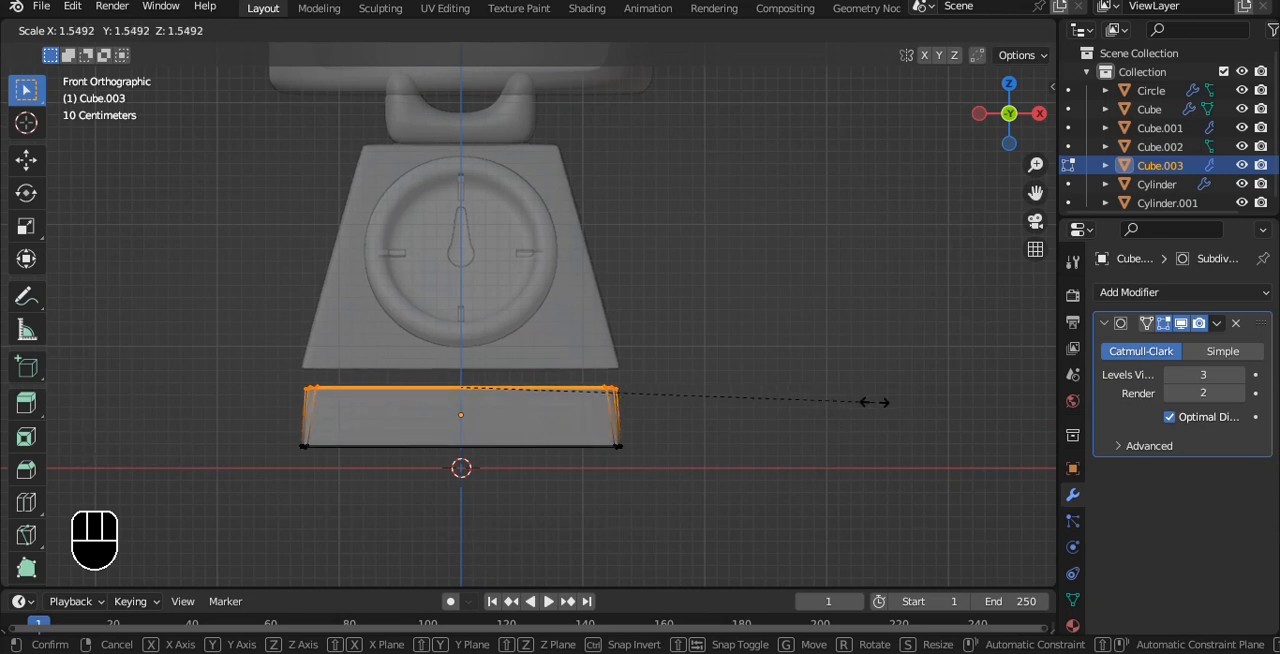
pyautogui.click(600, 420)
pyautogui.press('Tab')
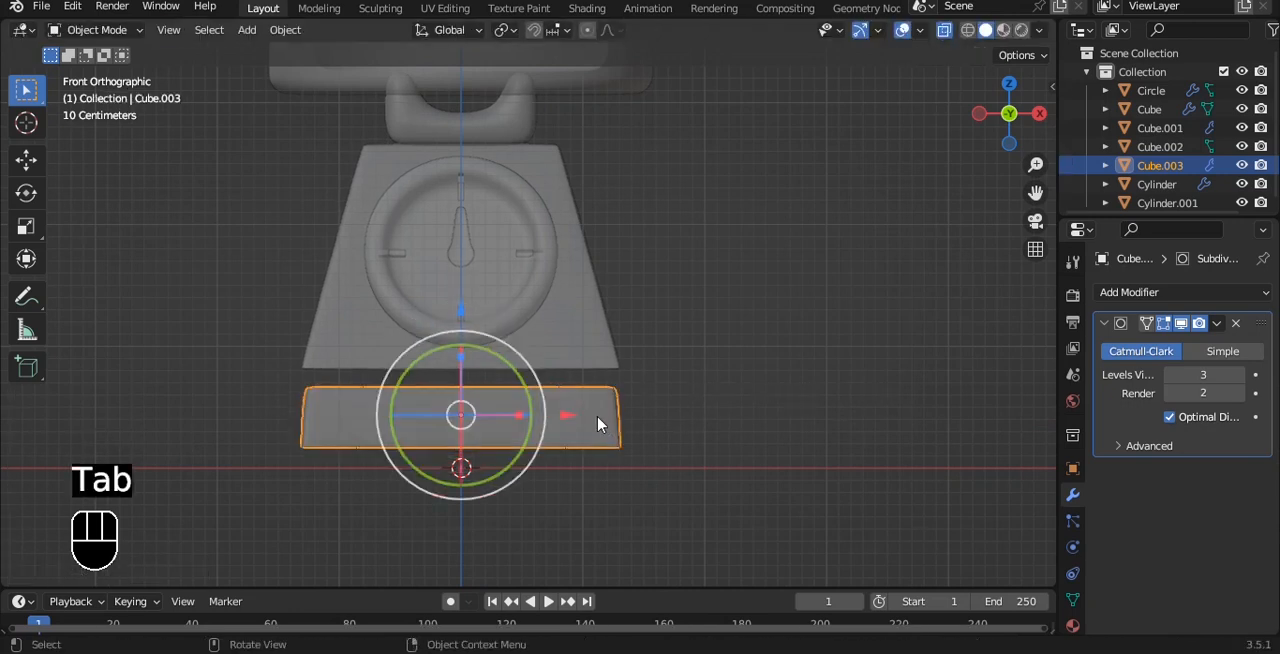
# Flatten the slab further along Z and raise it to the underside of the tapered body.
pyautogui.press('s')
pyautogui.press('z')
pyautogui.click(480, 337)
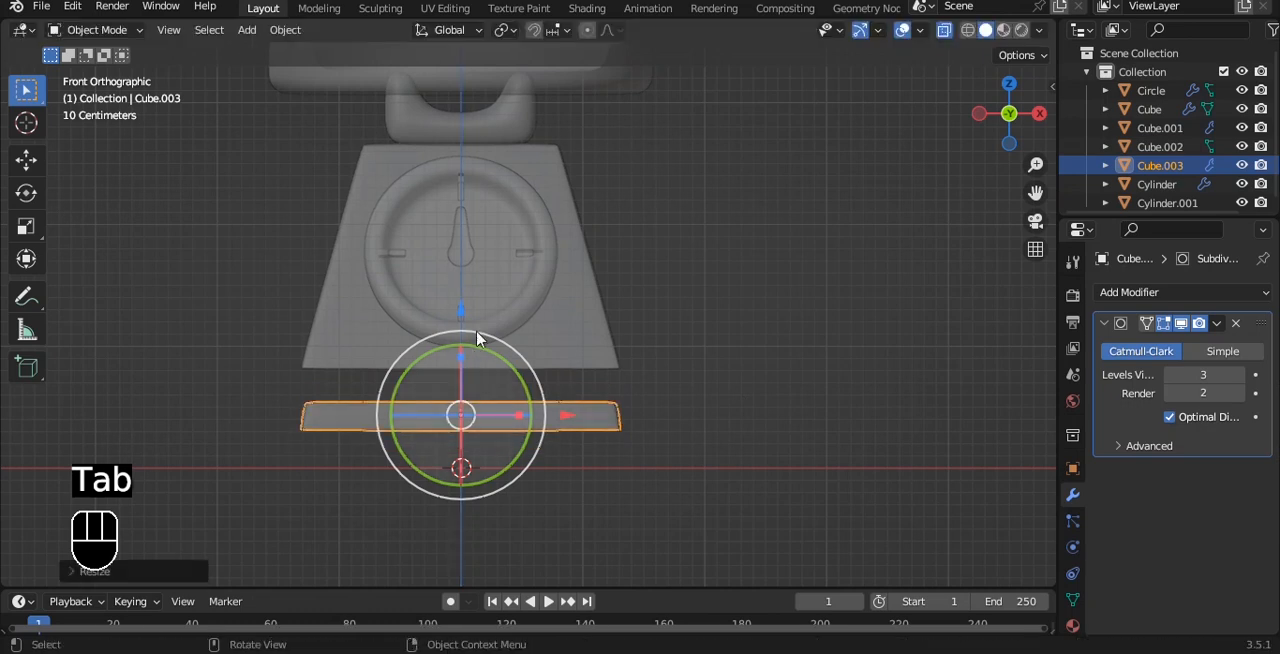
pyautogui.press('g')
pyautogui.press('z')
pyautogui.click(463, 266)
# Scale the base slab to about 1.11 so that it projects beyond the body, and turn off X-ray display.
pyautogui.press('s')
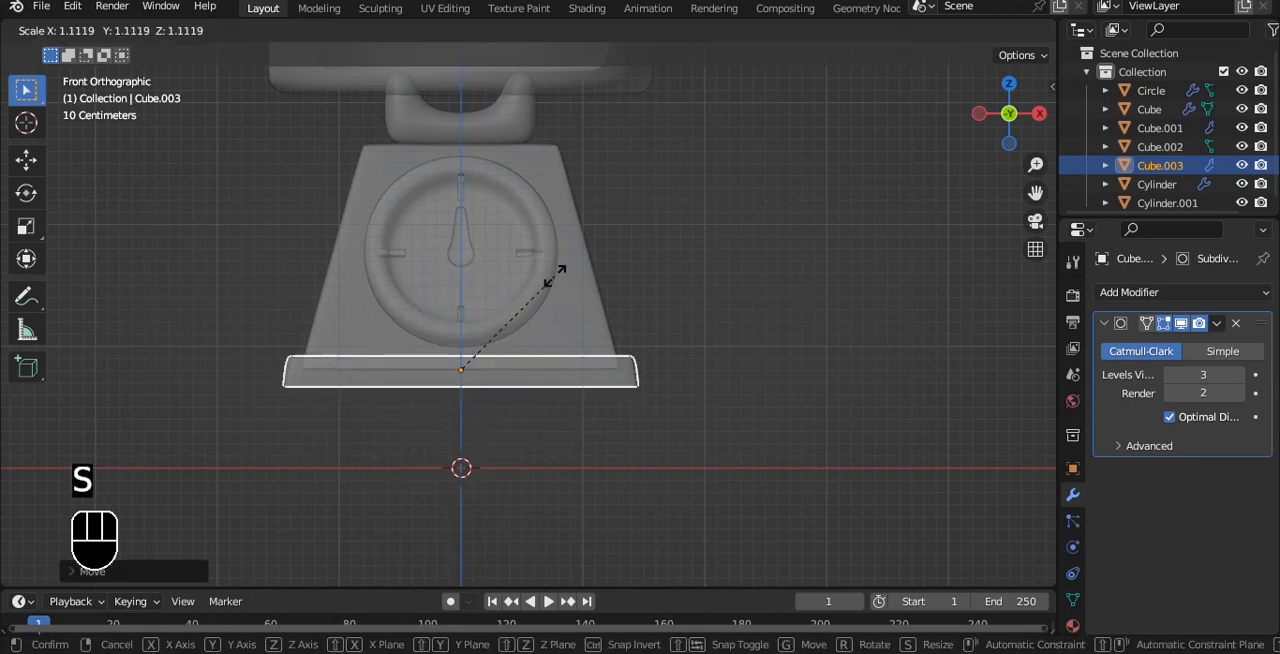
pyautogui.click(554, 277)
pyautogui.click(878, 369)
pyautogui.hotkey('alt', 'z')
# Examine the scale and its base slab from several angles.
pyautogui.moveTo(878, 369); pyautogui.dragTo(931, 366, button='middle')
pyautogui.press('`')
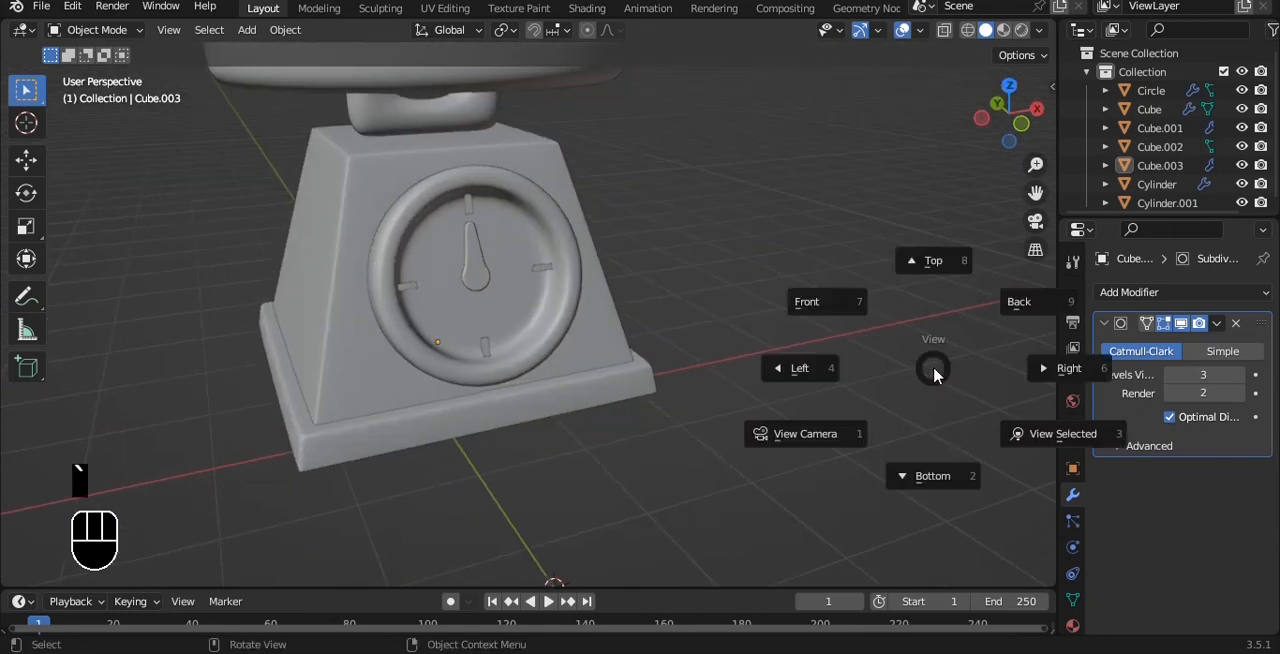
pyautogui.click(855, 330)
pyautogui.keyDown('alt'); pyautogui.moveTo(855, 330); pyautogui.dragTo(777, 289, button='middle'); pyautogui.keyUp('alt')
pyautogui.press('`')
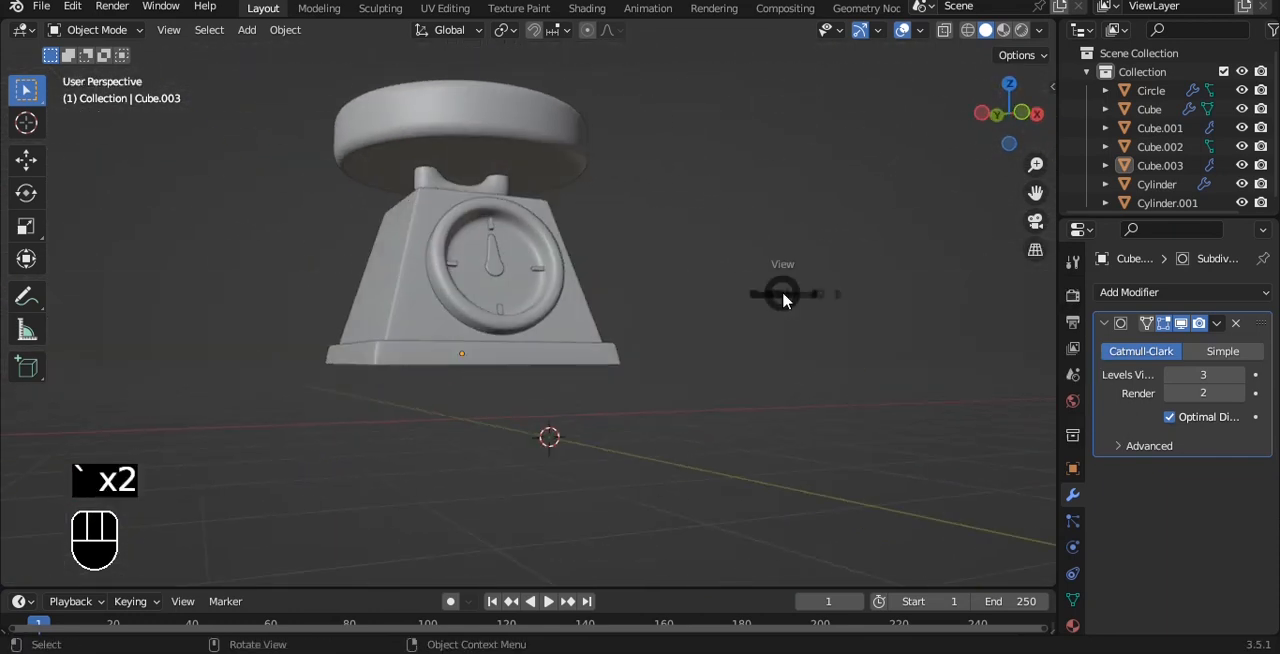
pyautogui.click(717, 230)
pyautogui.keyDown('alt'); pyautogui.keyDown('shift'); pyautogui.moveTo(717, 230); pyautogui.dragTo(690, 300, button='middle'); pyautogui.keyUp('shift'); pyautogui.keyUp('alt')
# Add a mesh plane and scale it up as a ground surface for the scale.
pyautogui.hotkey('shift', 'a')
pyautogui.moveTo(683, 276)
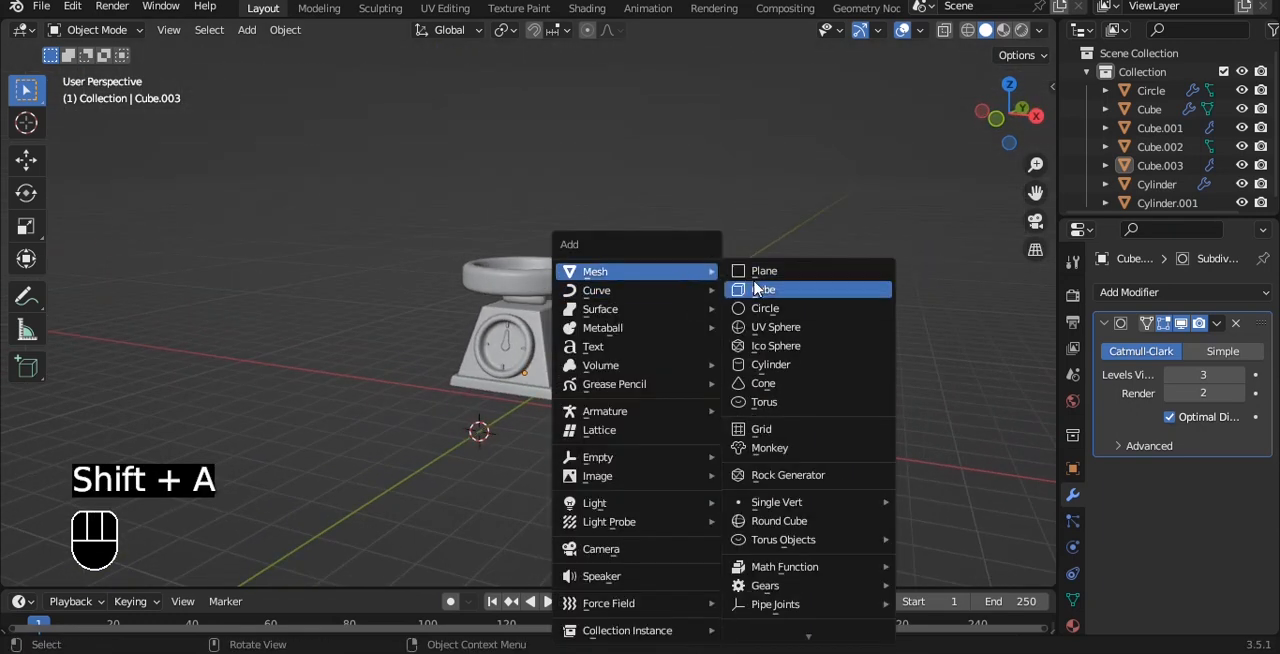
pyautogui.click(752, 276)
pyautogui.press('s')
pyautogui.click(689, 291)
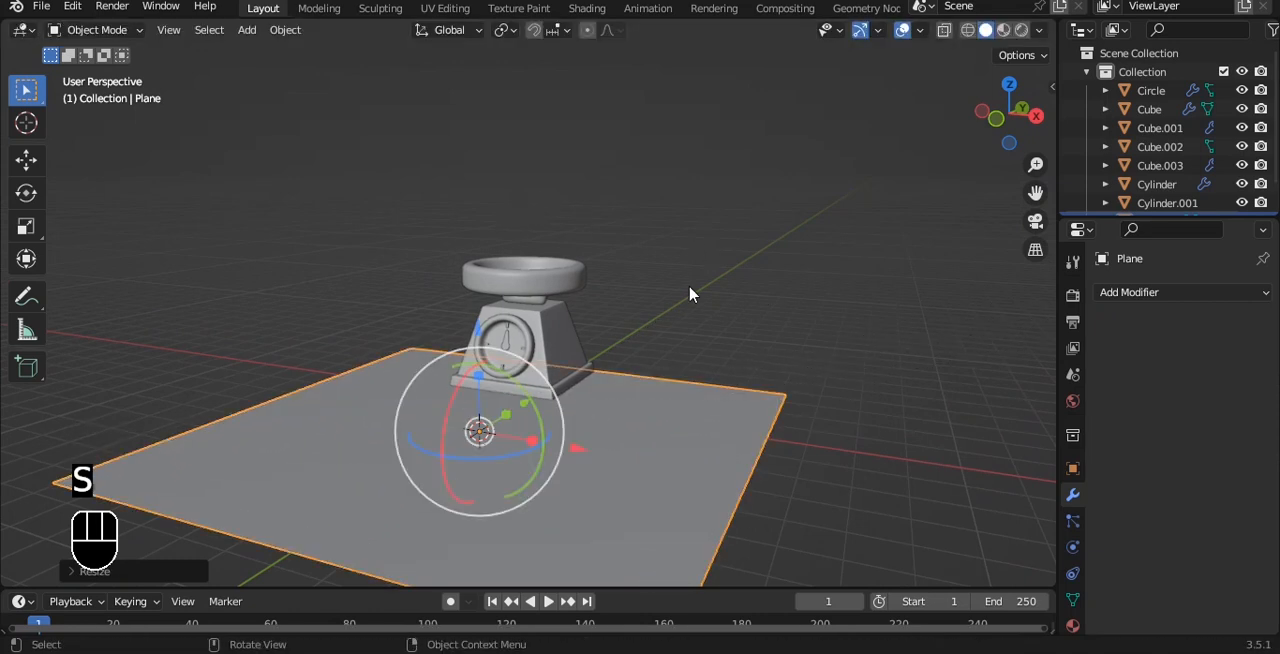
# Raise the ground plane about 0.6 m along Z to meet the underside of the base slab.
pyautogui.press('`')
pyautogui.click(601, 277)
pyautogui.scroll(2, 601, 277)
pyautogui.press('g')
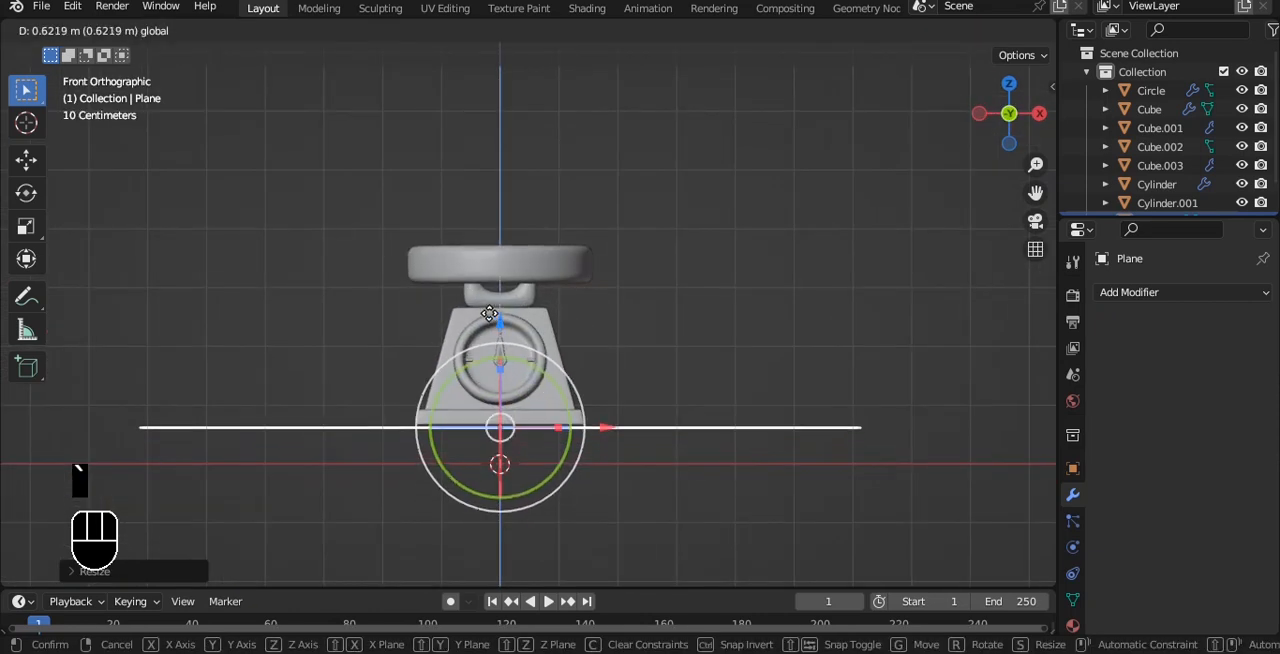
pyautogui.moveTo(488, 311); pyautogui.dragTo(488, 310)
pyautogui.click(753, 259)
pyautogui.scroll(-3, 753, 259)
pyautogui.keyDown('alt'); pyautogui.moveTo(753, 259); pyautogui.dragTo(649, 374); pyautogui.keyUp('alt')
# Enlarge the ground plane further so that it extends well beyond the scale.
pyautogui.click(649, 374)
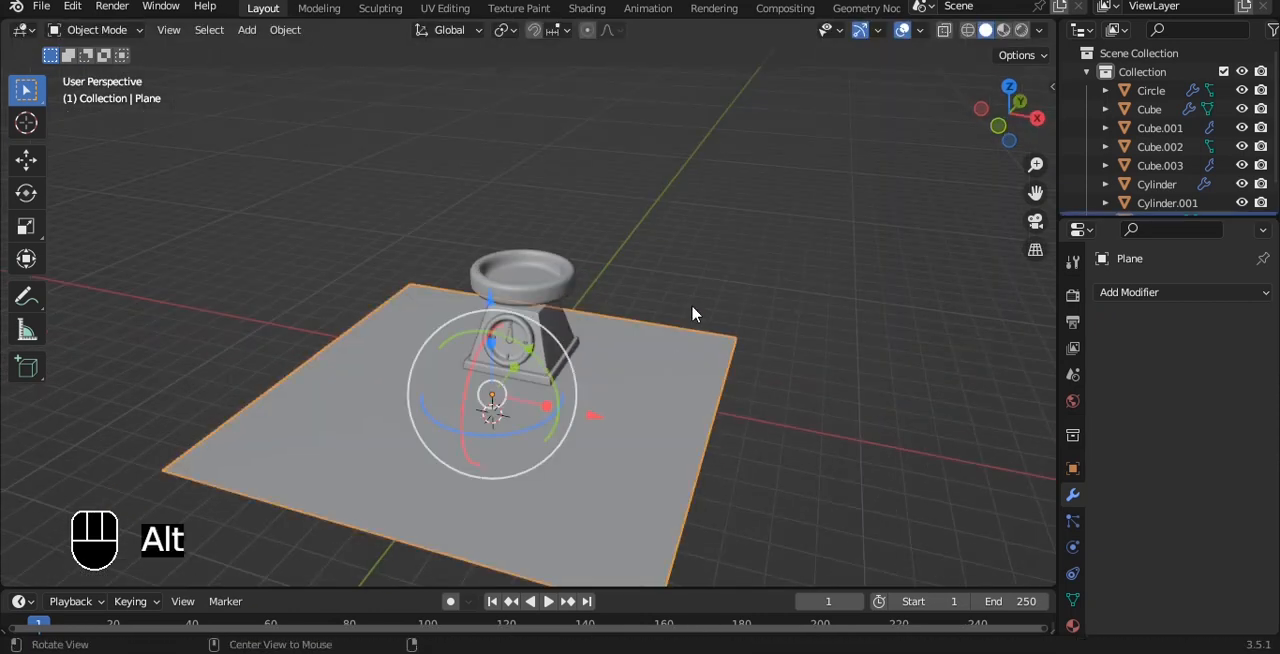
pyautogui.press('s')
pyautogui.keyDown('alt'); pyautogui.moveTo(693, 311); pyautogui.dragTo(644, 296); pyautogui.keyUp('alt')
pyautogui.click(661, 337)
pyautogui.keyDown('alt'); pyautogui.moveTo(644, 296); pyautogui.dragTo(717, 310); pyautogui.keyUp('alt')
pyautogui.press('s')
pyautogui.click(823, 303)
pyautogui.scroll(-3, 800, 288)
# Extrude the back edge of the ground plane straight up along Z to form a backdrop wall.
pyautogui.keyDown('alt'); pyautogui.moveTo(766, 266); pyautogui.dragTo(800, 234); pyautogui.keyUp('alt')
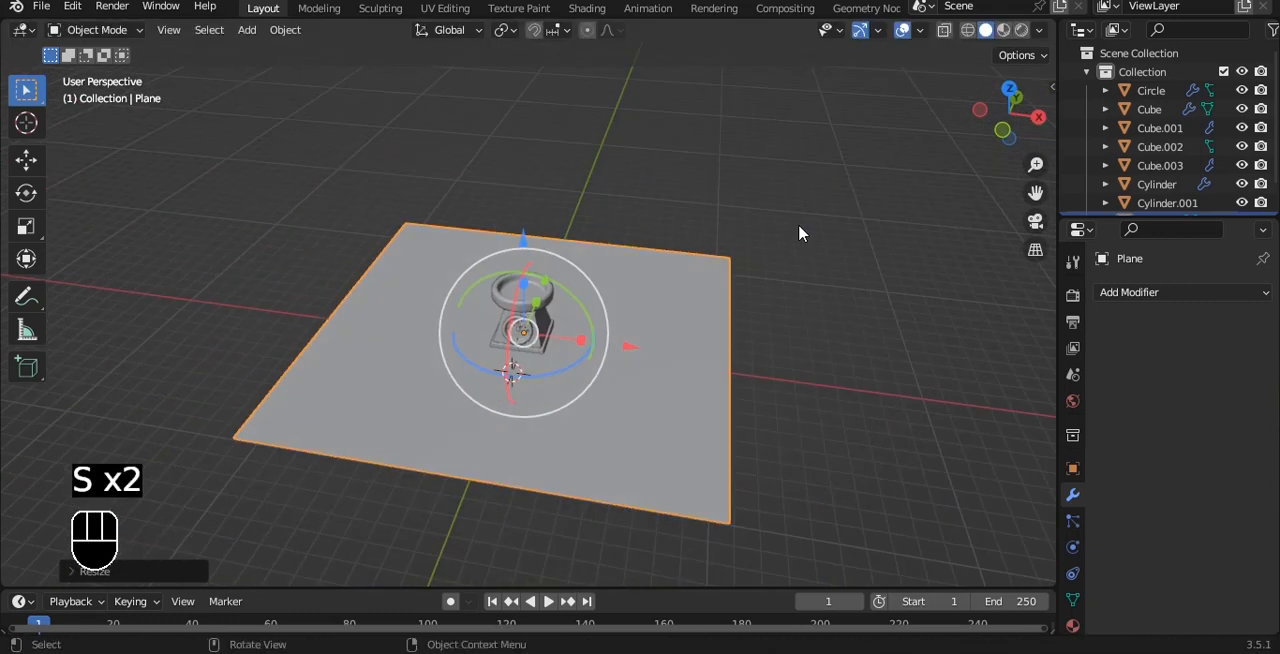
pyautogui.press('Tab')
pyautogui.press('2')
pyautogui.click(656, 250)
pyautogui.press('e')
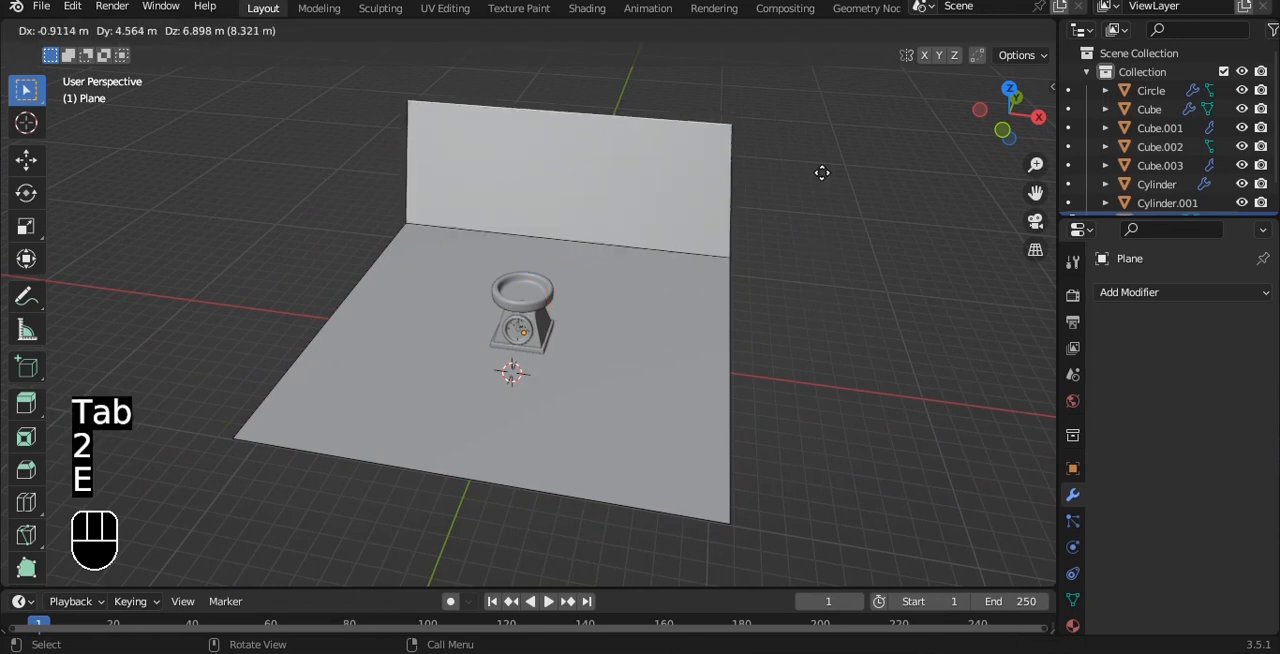
pyautogui.press('z')
pyautogui.click(822, 68)
# Bevel the fold between ground and backdrop into a wide multi-segment curve and shade the plane smooth.
pyautogui.hotkey('ctrl', 'b')
pyautogui.scroll(4, 809, 231)
pyautogui.click(809, 231)
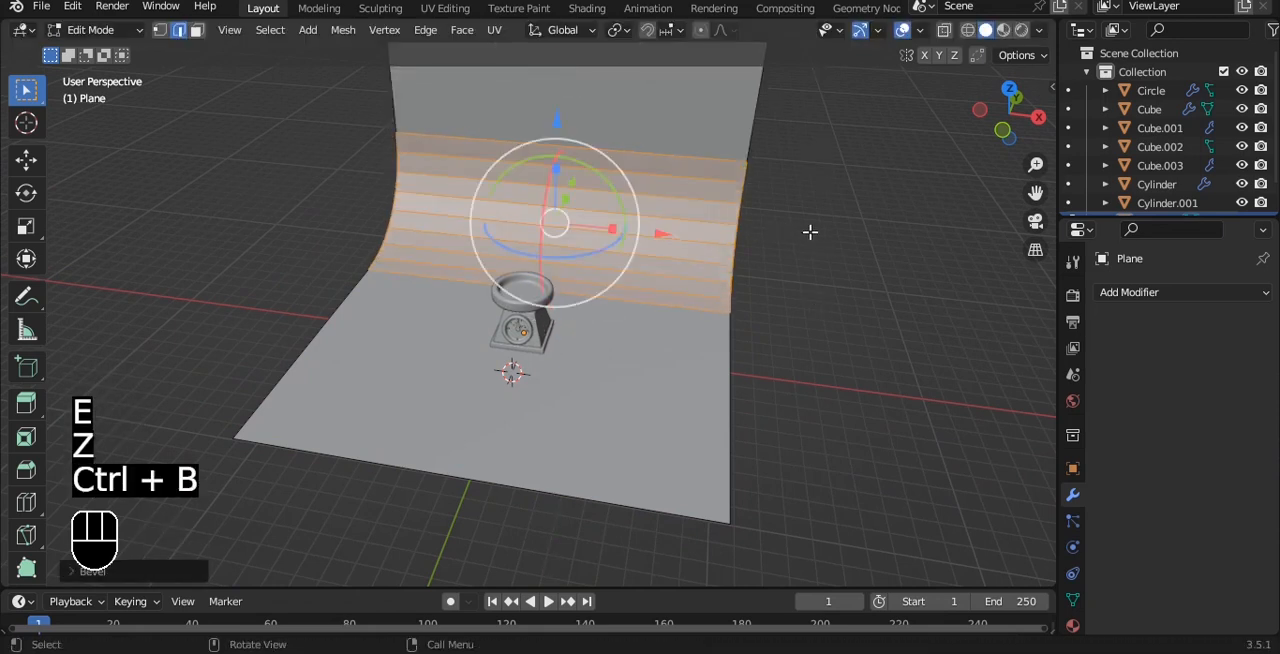
pyautogui.press('Tab')
pyautogui.rightClick(814, 157)
pyautogui.click(745, 132)
# Snap the 3D cursor to the origin of the selected backdrop plane and save the file.
pyautogui.scroll(1, 745, 209)
pyautogui.scroll(3, 735, 218)
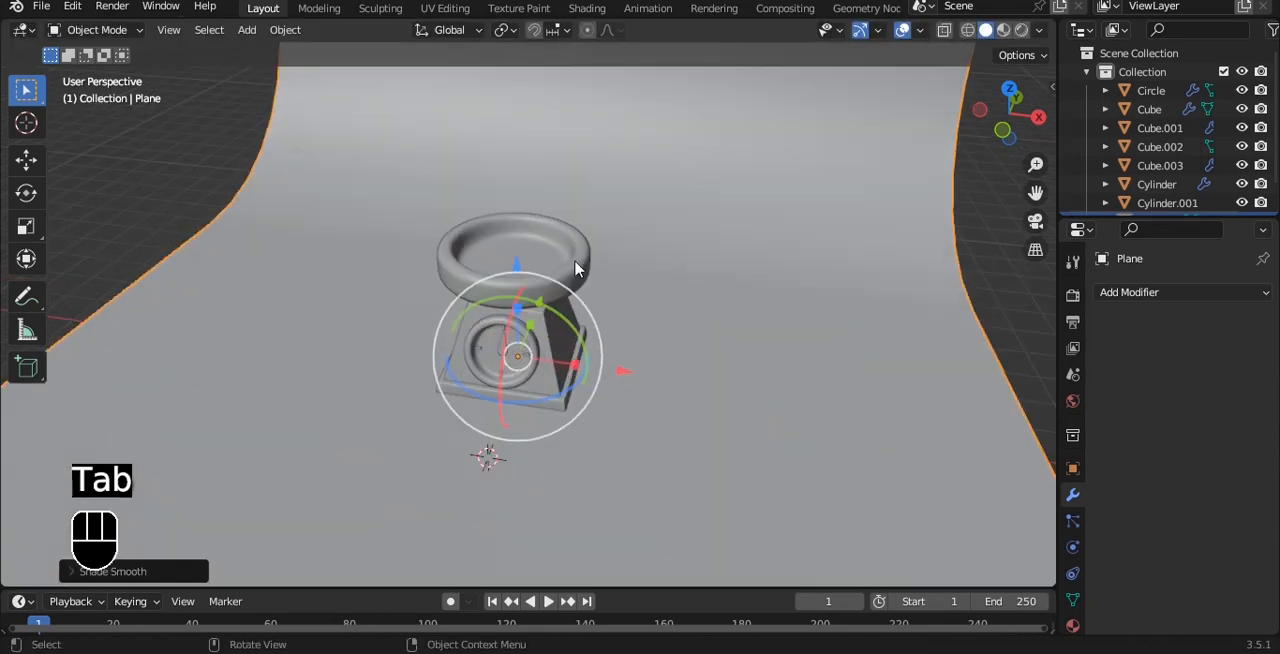
pyautogui.hotkey('shift', 'a')
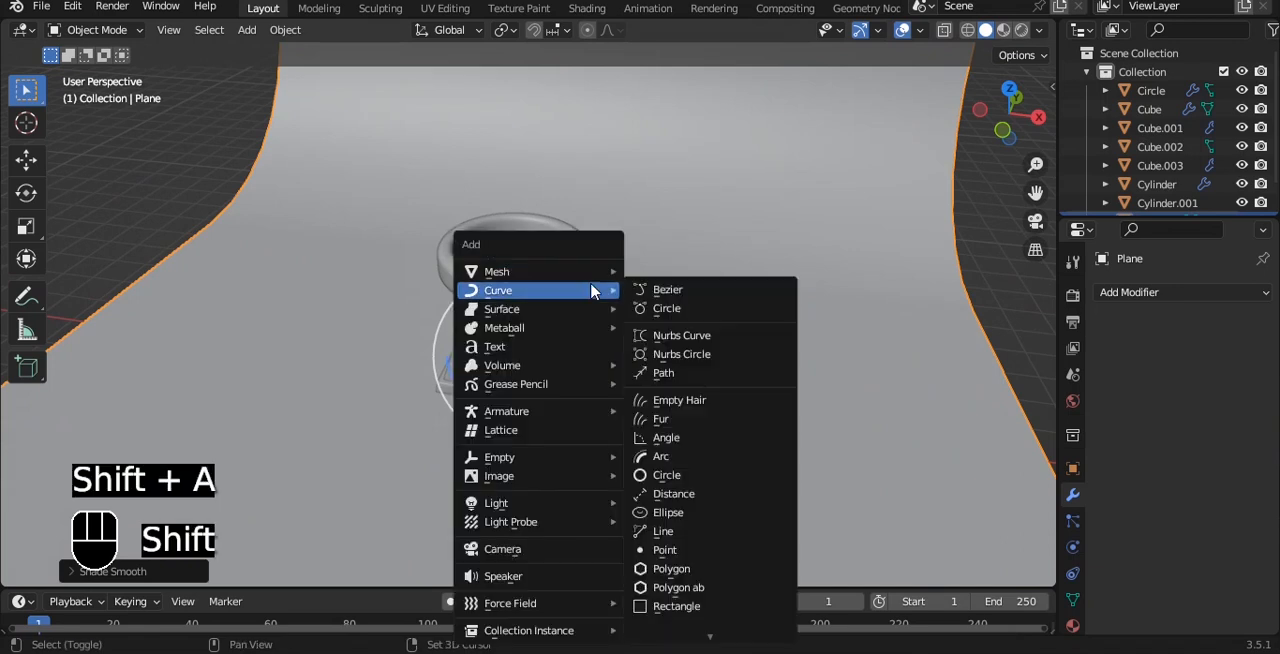
pyautogui.hotkey('shift', 's')
pyautogui.click(740, 371)
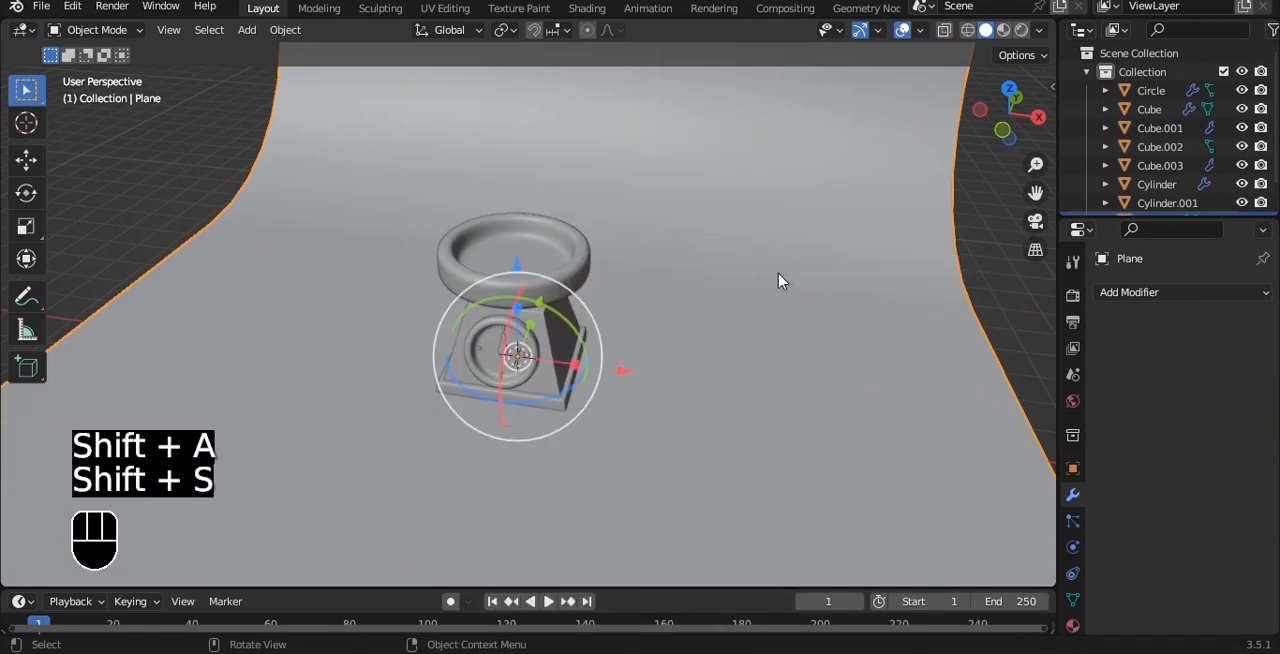
pyautogui.scroll(-1, 779, 274)
pyautogui.hotkey('ctrl', 's')
# Add a camera at the 3D cursor and set its lens type to Orthographic.
pyautogui.scroll(-2, 775, 258)
pyautogui.hotkey('shift', 'a')
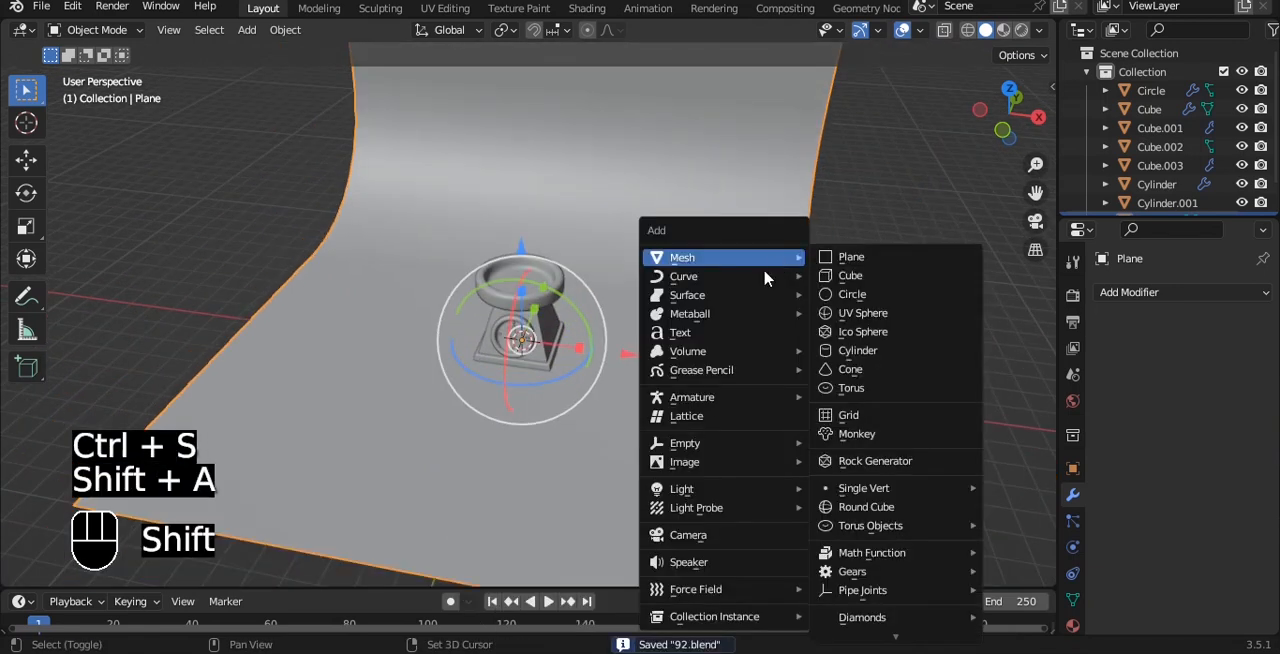
pyautogui.click(688, 536)
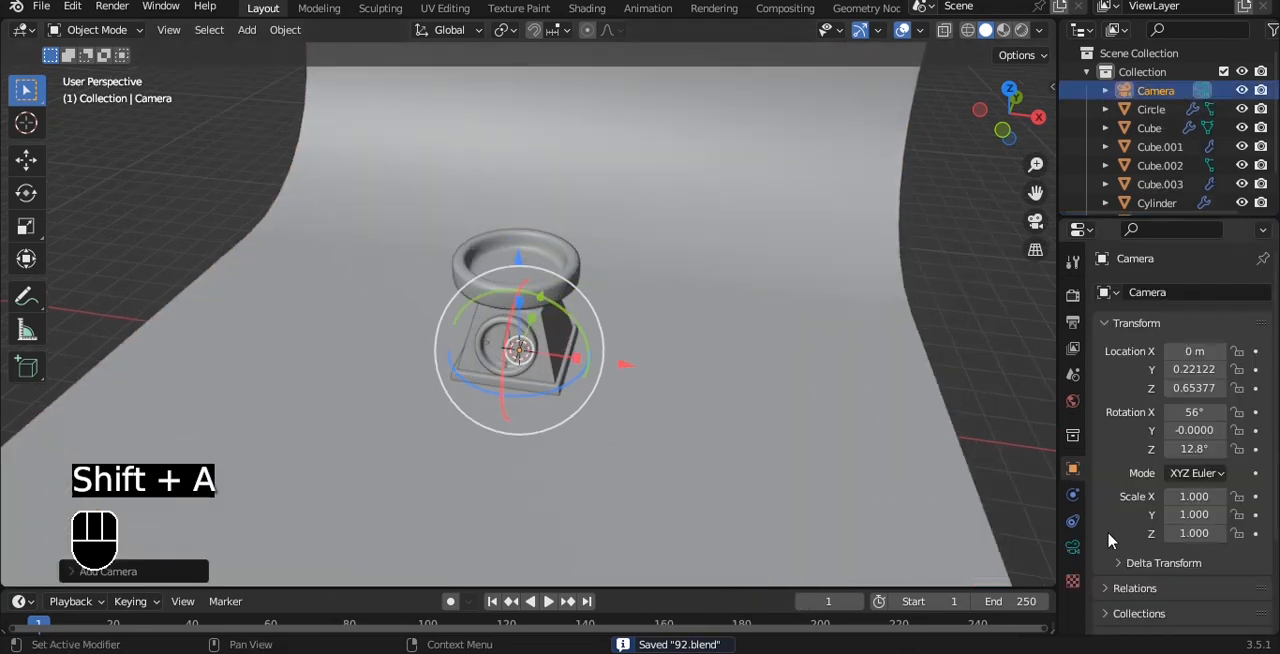
pyautogui.click(1073, 547)
pyautogui.click(1203, 351)
pyautogui.click(1168, 393)
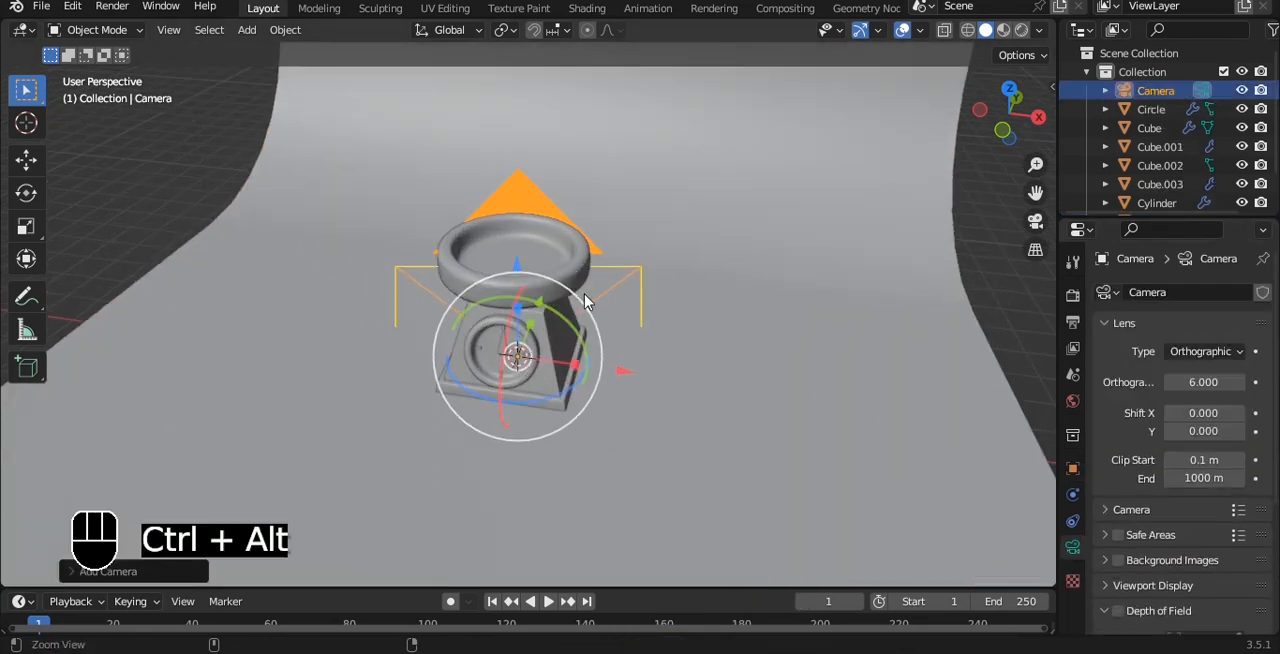
# Align the camera to the current view, keep it locked to the view, and set its orthographic scale to 8.1.
pyautogui.press('ctrl+alt+KP_0')
pyautogui.press('q')
pyautogui.scroll(-2, 590, 270)
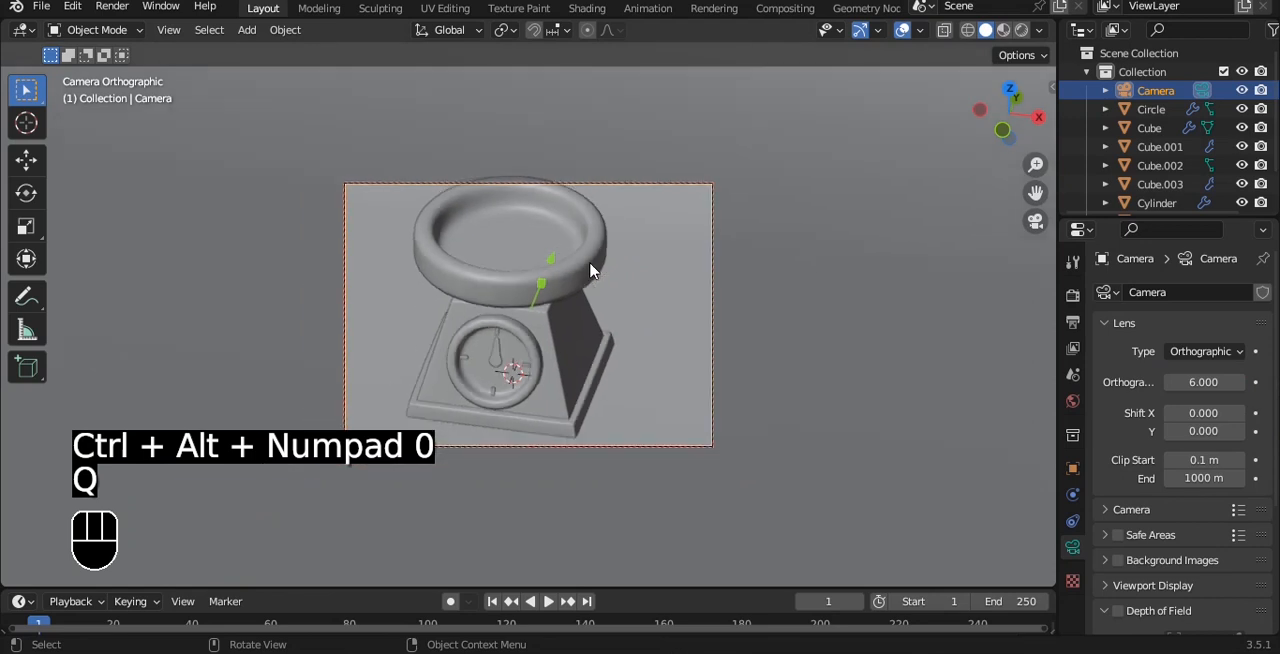
pyautogui.moveTo(1212, 380); pyautogui.dragTo(1250, 380)
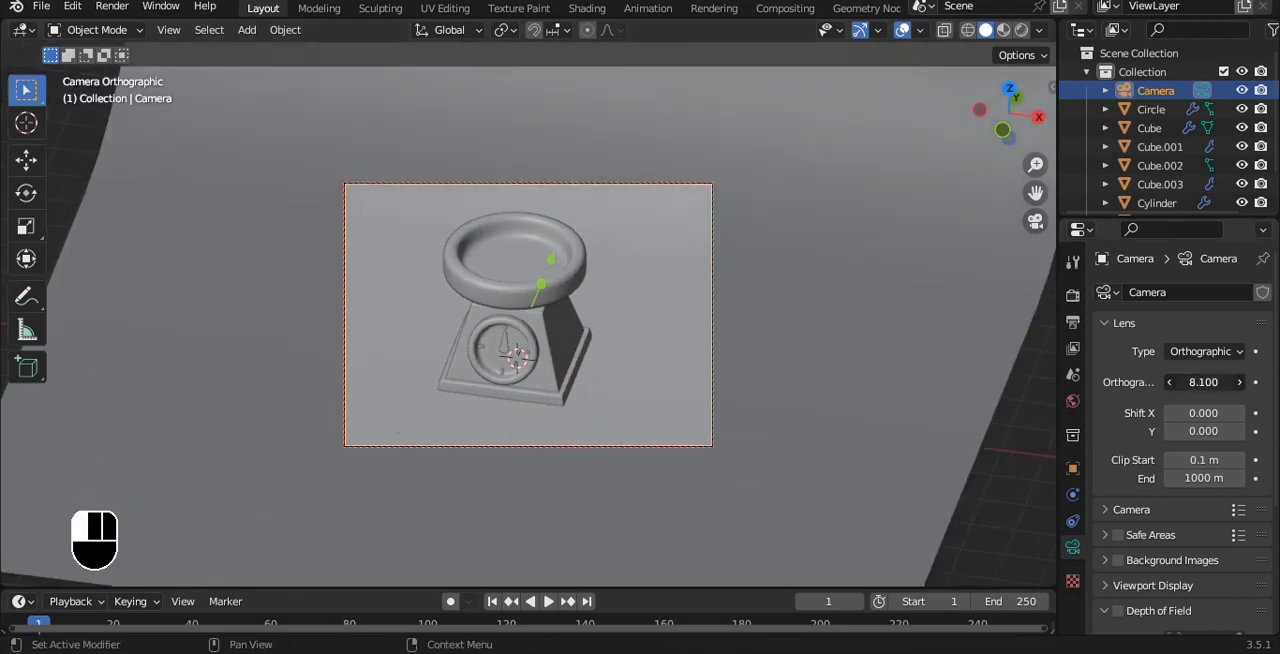
# Reframe the kitchen scale from a lower three-quarter angle with an orthographic scale of 6.6, and unlock the camera from the view.
pyautogui.keyDown('alt'); pyautogui.moveTo(561, 255); pyautogui.dragTo(559, 232); pyautogui.keyUp('alt')
pyautogui.hotkey('alt', 'shift')
pyautogui.keyDown('alt'); pyautogui.keyDown('shift'); pyautogui.moveTo(617, 273); pyautogui.dragTo(629, 290); pyautogui.keyUp('shift'); pyautogui.keyUp('alt')
pyautogui.keyDown('alt'); pyautogui.moveTo(629, 290); pyautogui.dragTo(740, 231); pyautogui.keyUp('alt')
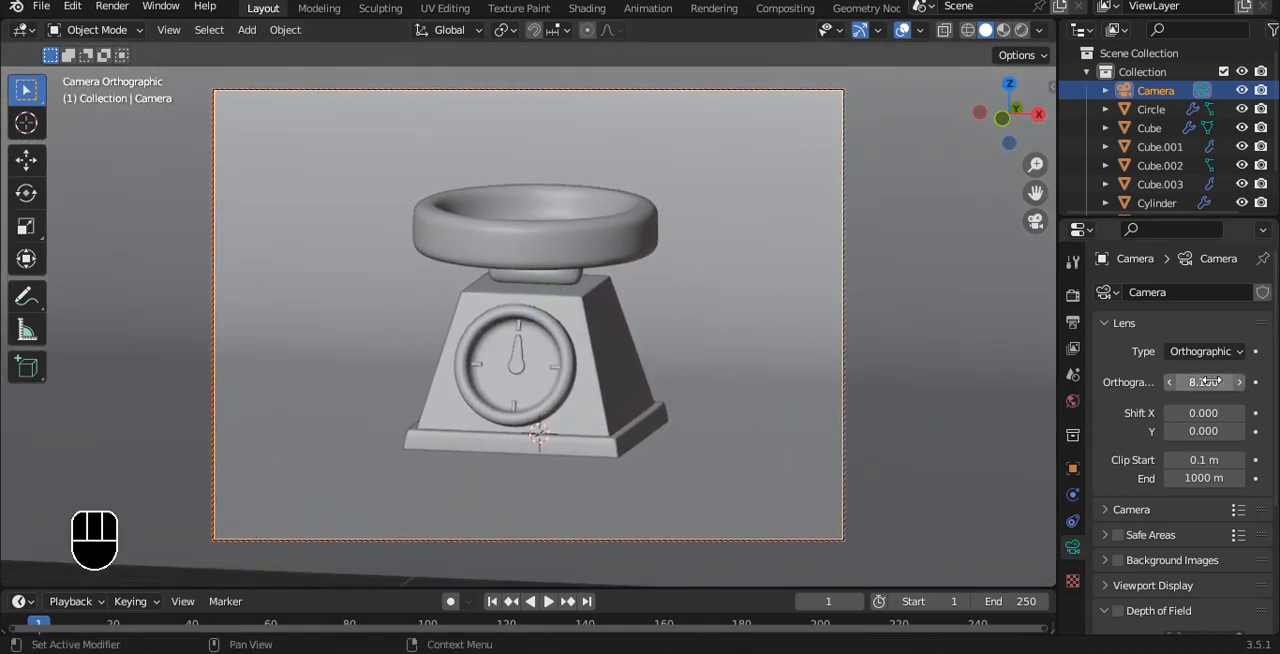
pyautogui.moveTo(1211, 381); pyautogui.dragTo(1190, 381)
pyautogui.moveTo(660, 252)
pyautogui.keyDown('alt'); pyautogui.mouseDown()
pyautogui.moveTo(651, 273)
pyautogui.moveTo(668, 272)
pyautogui.mouseUp(); pyautogui.keyUp('alt')
pyautogui.press('q')
pyautogui.click(742, 267)
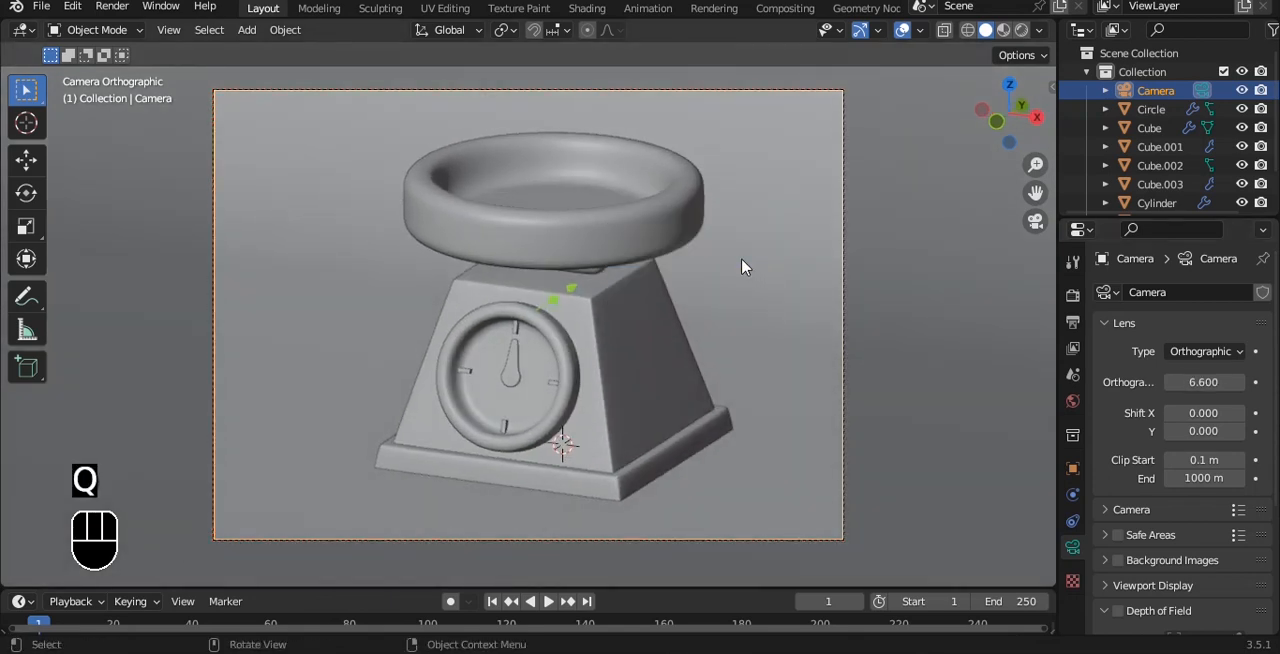
# Hide the toolbar and split the 3D viewport into a narrow camera view beside a wider working view.
pyautogui.scroll(-4, 742, 266)
pyautogui.press('t')
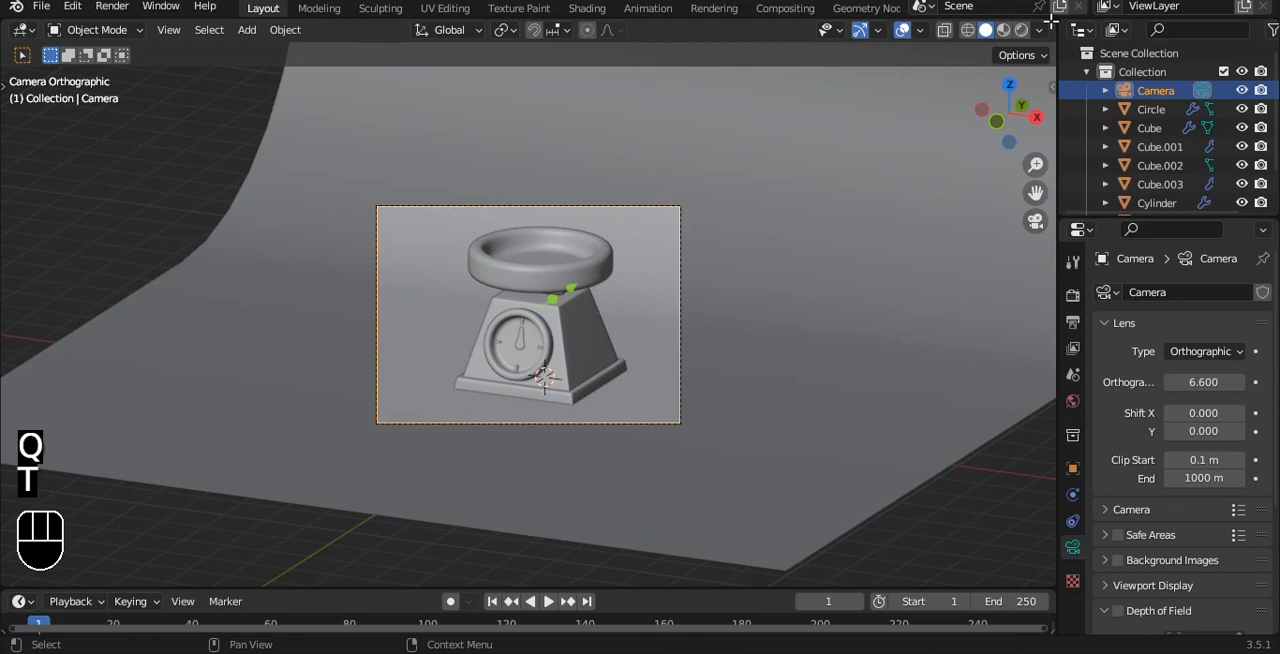
pyautogui.moveTo(1050, 20); pyautogui.dragTo(347, 150)
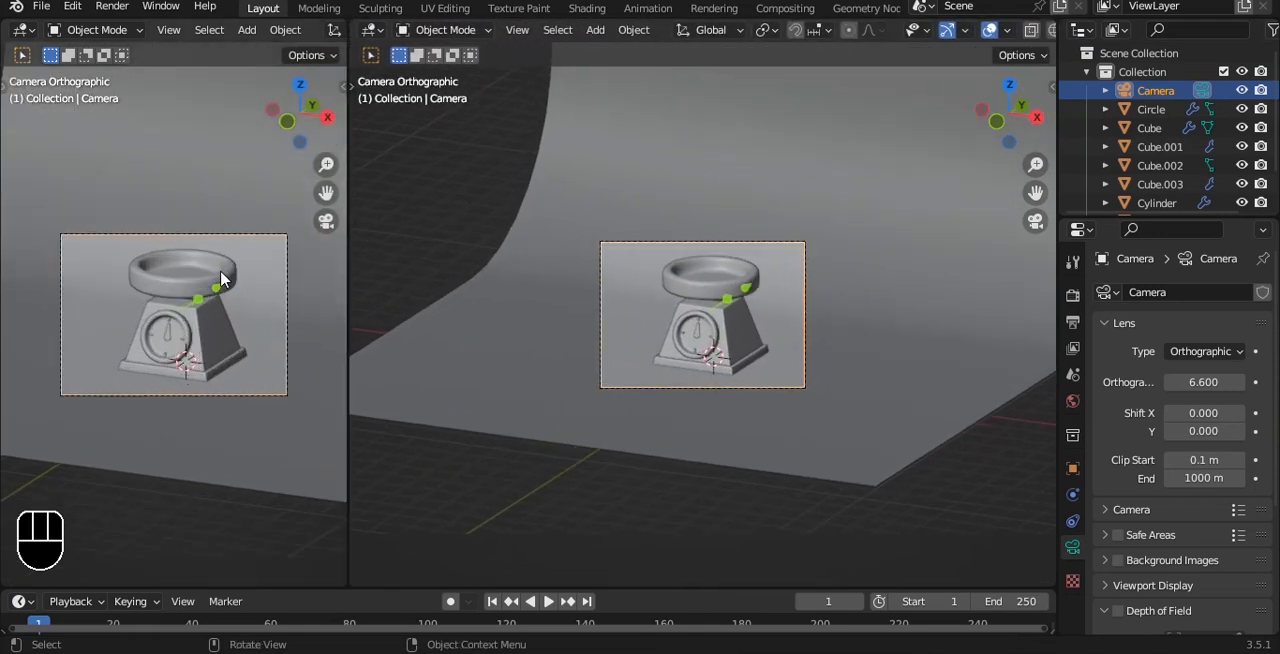
pyautogui.keyDown('alt'); pyautogui.keyDown('shift'); pyautogui.moveTo(221, 279); pyautogui.dragTo(215, 283); pyautogui.keyUp('shift'); pyautogui.keyUp('alt')
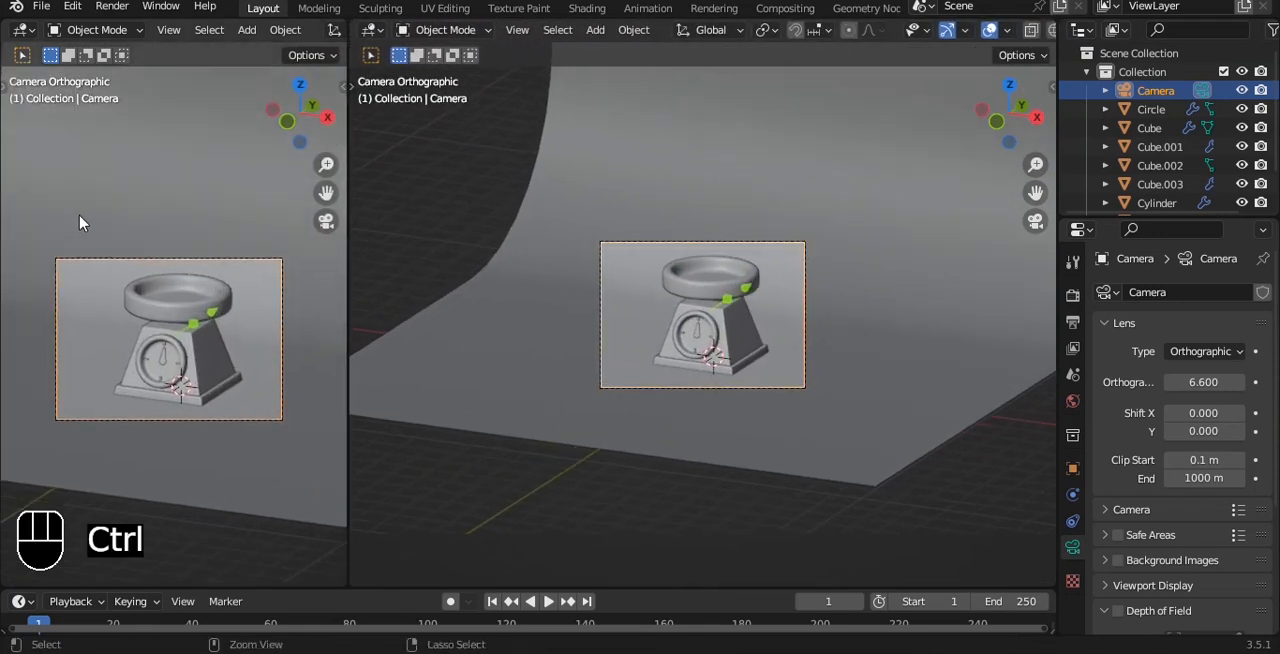
# Draw a render region around the camera frame in the narrow viewport and show that viewport in rendered shading.
pyautogui.hotkey('ctrl', 'b')
pyautogui.click(34, 224)
pyautogui.hotkey('ctrl', 'b')
pyautogui.moveTo(34, 217); pyautogui.dragTo(337, 469)
pyautogui.click(563, 510)
pyautogui.press('q')
pyautogui.click(829, 295)
pyautogui.keyDown('alt'); pyautogui.moveTo(886, 305); pyautogui.dragTo(767, 329); pyautogui.keyUp('alt')
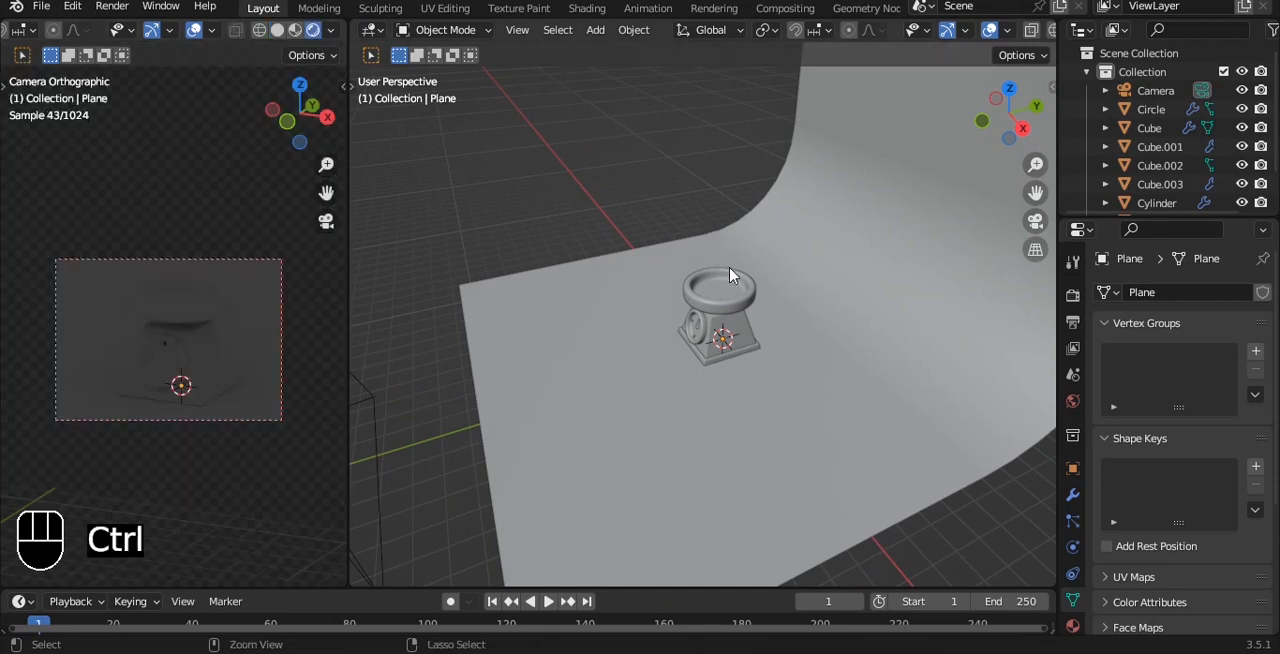
# Save the file and add a 3 Point Lights setup around the kitchen scale.
pyautogui.hotkey('ctrl', 's')
pyautogui.moveTo(715, 215); pyautogui.dragTo(757, 226, button='middle')
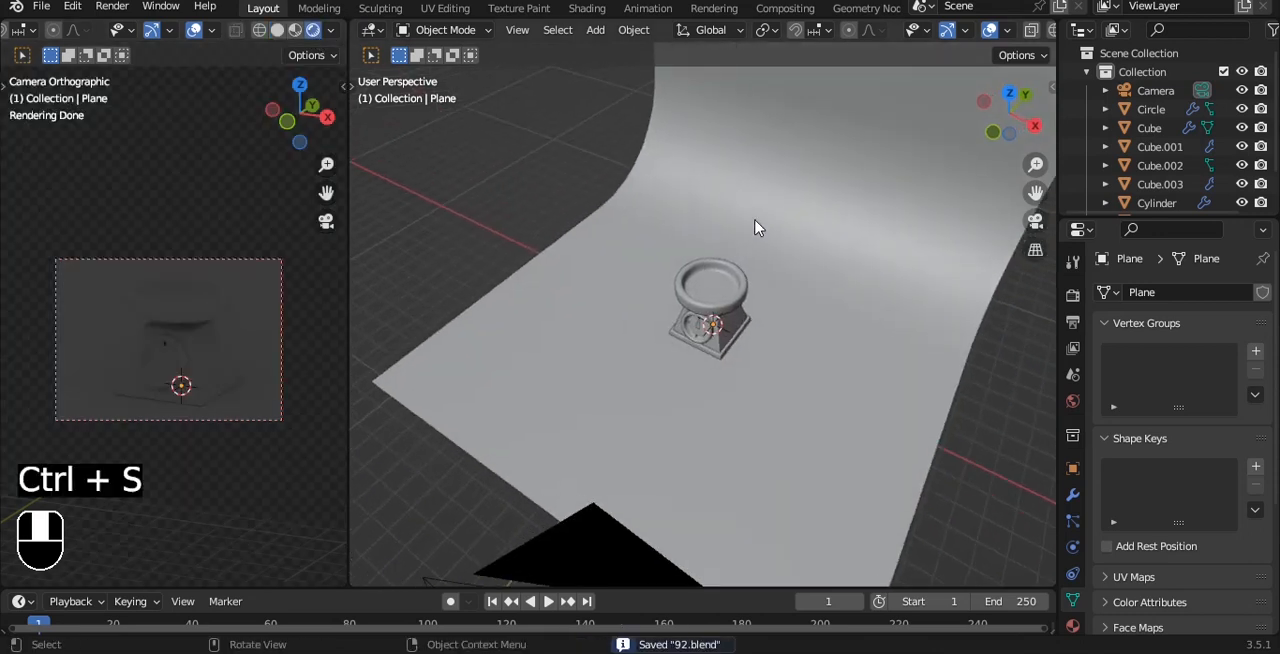
pyautogui.hotkey('shift', 'a')
pyautogui.moveTo(682, 278)
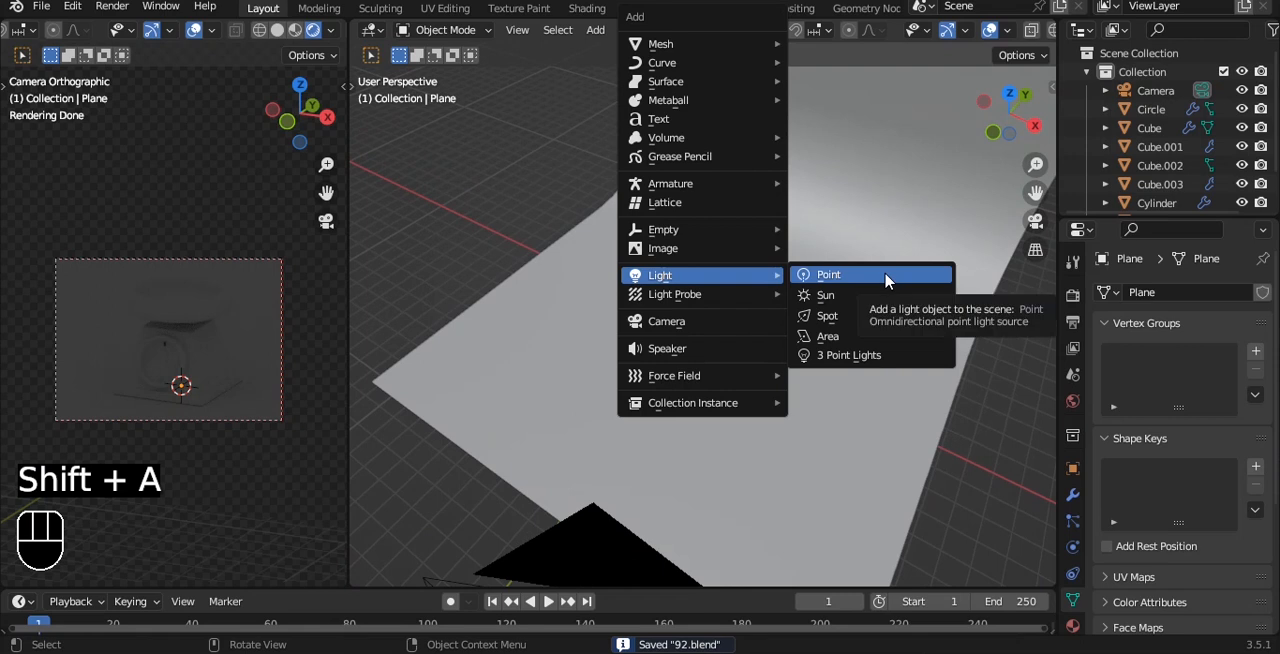
pyautogui.click(849, 355)
# Raise the three lights along Z above the kitchen scale and scale the setup up to spread them apart.
pyautogui.keyDown('alt'); pyautogui.moveTo(829, 329); pyautogui.dragTo(748, 280, button='middle'); pyautogui.keyUp('alt')
pyautogui.click(652, 345)
pyautogui.keyDown('shift'); pyautogui.click(755, 283); pyautogui.keyUp('shift')
pyautogui.keyDown('shift'); pyautogui.click(685, 237); pyautogui.keyUp('shift')
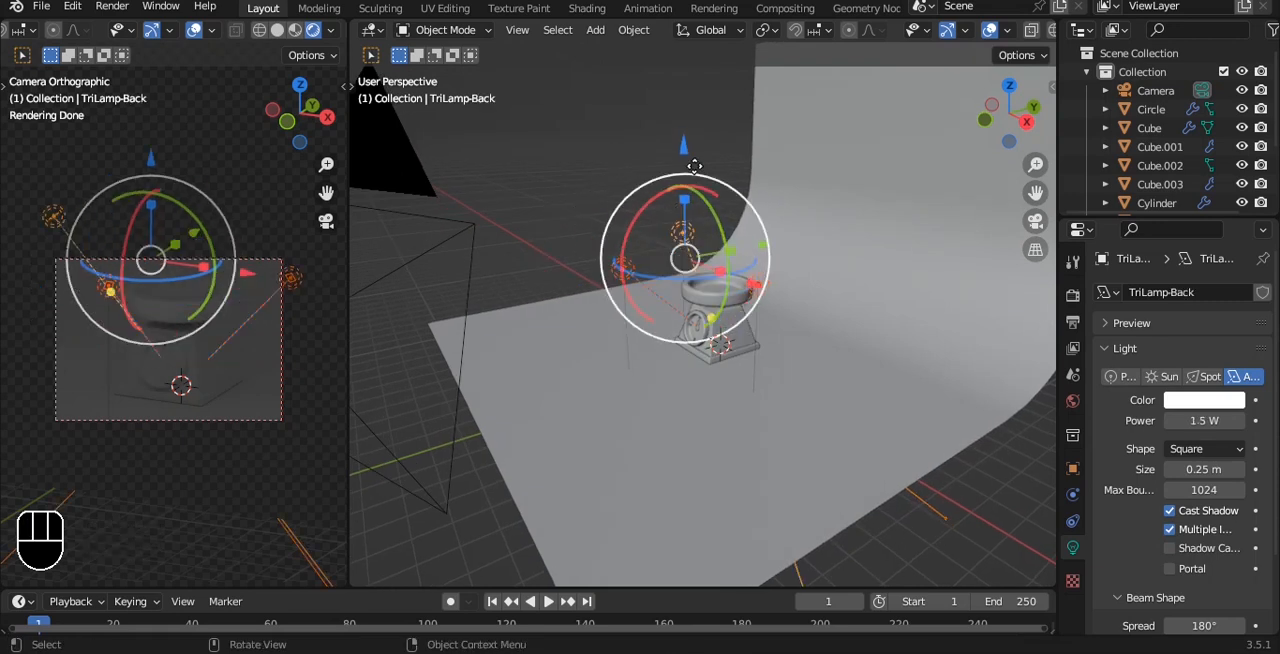
pyautogui.moveTo(683, 140); pyautogui.dragTo(682, 40)
pyautogui.press('s')
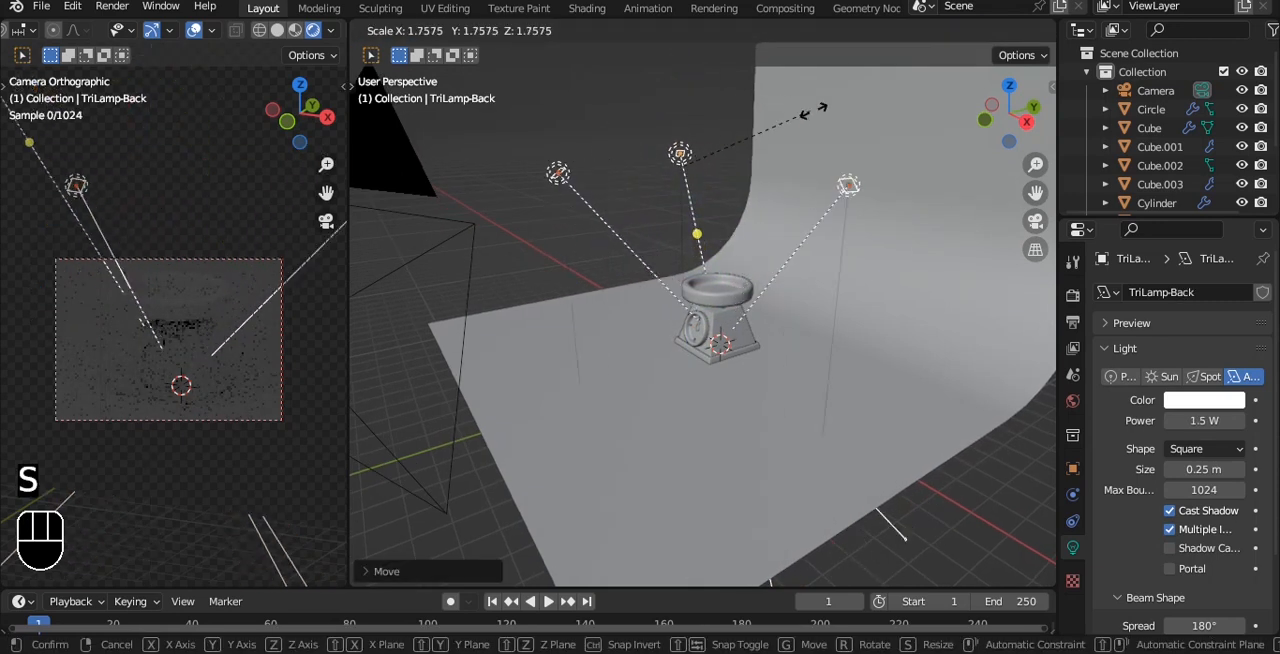
pyautogui.click(868, 120)
# Set the power of the TriLamp-Fill light to 1000 W.
pyautogui.keyDown('alt'); pyautogui.moveTo(868, 120); pyautogui.dragTo(763, 240, button='middle'); pyautogui.keyUp('alt')
pyautogui.moveTo(763, 240); pyautogui.dragTo(740, 265)
pyautogui.keyDown('alt'); pyautogui.moveTo(877, 321); pyautogui.dragTo(897, 316, button='middle'); pyautogui.keyUp('alt')
pyautogui.click(1000, 459)
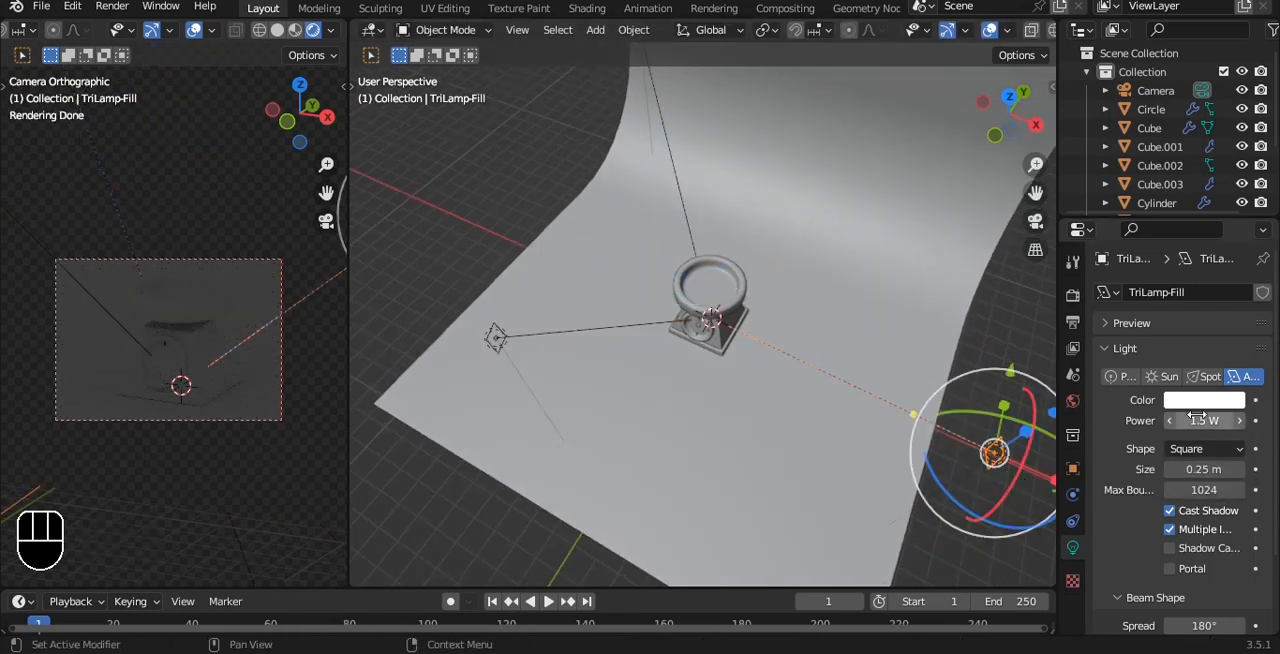
pyautogui.write('000')
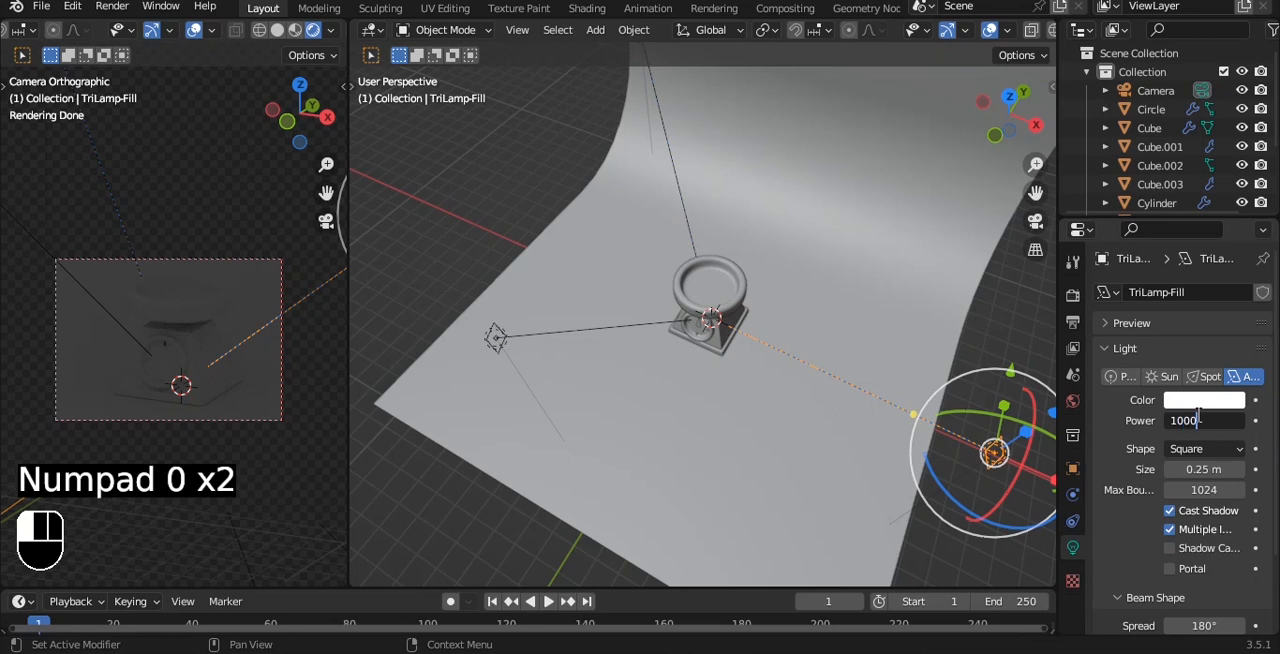
pyautogui.press('Return')
# Set the power of the TriLamp-Key light to 500 W.
pyautogui.click(497, 338)
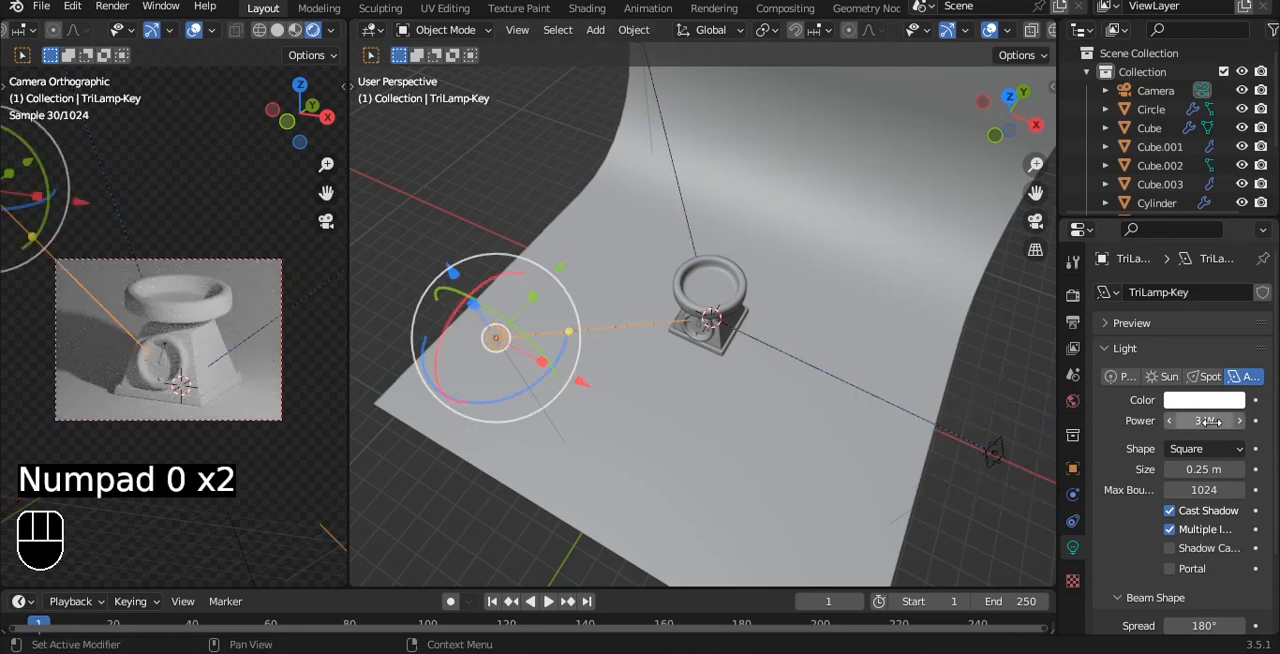
pyautogui.click(1224, 421)
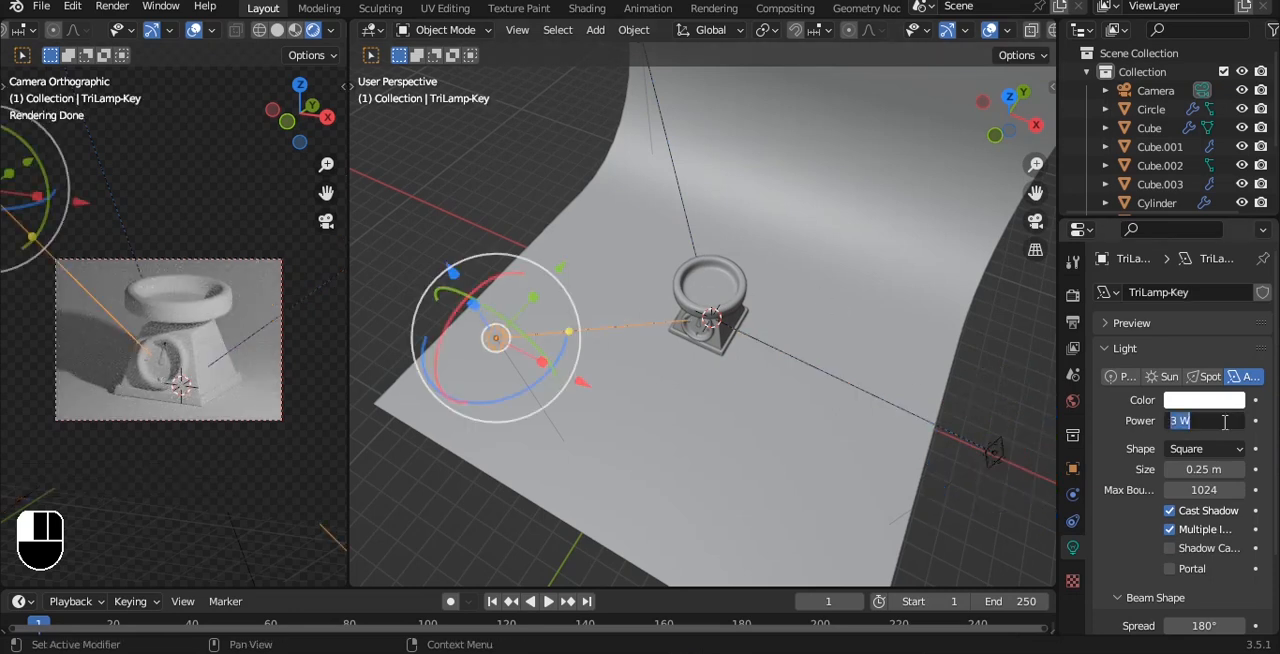
pyautogui.write('500')
pyautogui.press('Return')
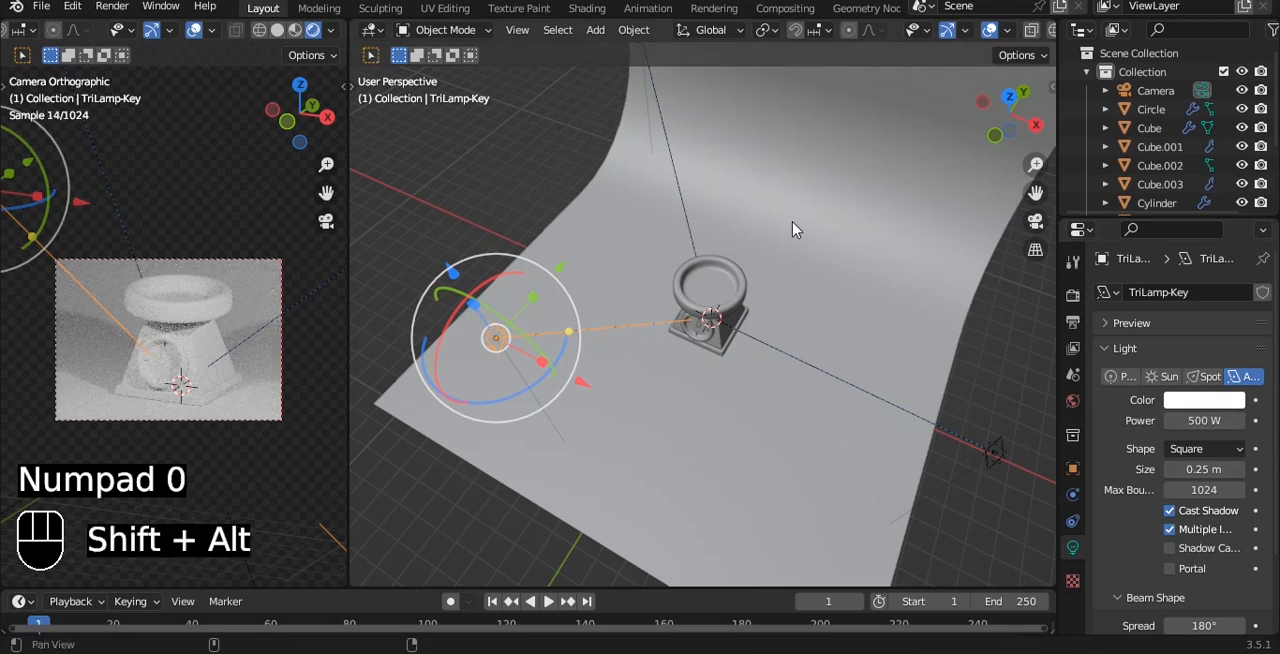
# Set the TriLamp-Key light's power to 100 W.
pyautogui.keyDown('alt'); pyautogui.keyDown('shift'); pyautogui.moveTo(789, 226); pyautogui.dragTo(800, 368); pyautogui.keyUp('shift'); pyautogui.keyUp('alt')
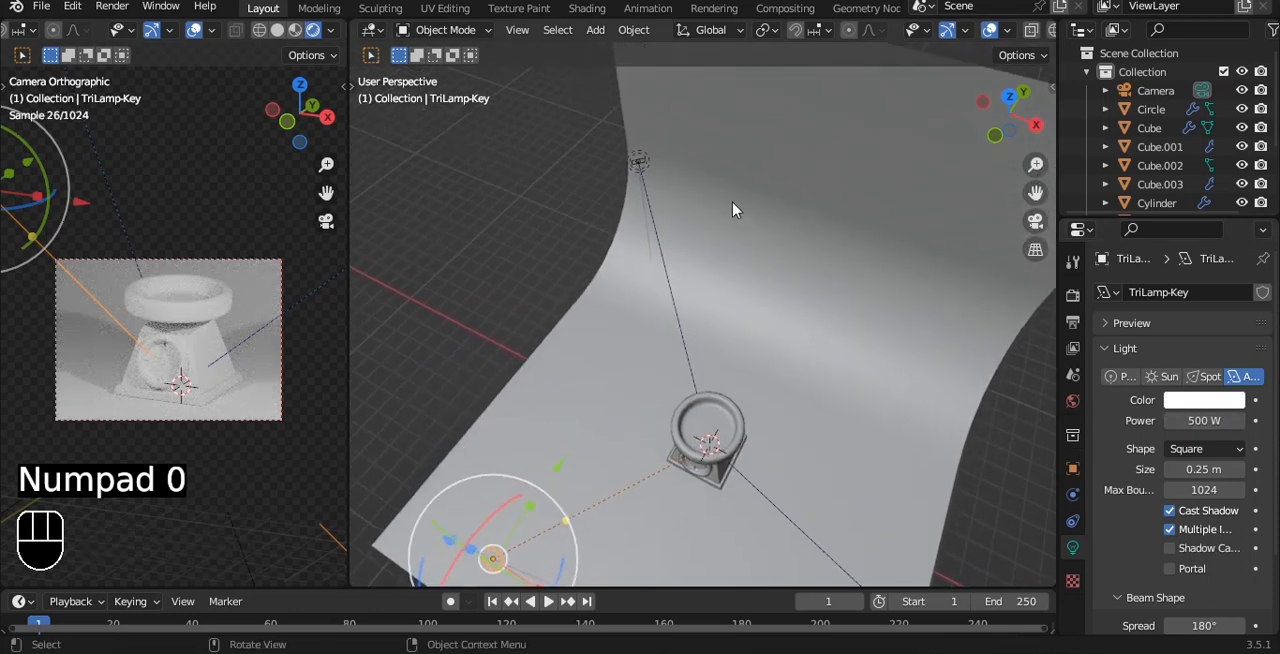
pyautogui.click(1212, 418)
pyautogui.write('100')
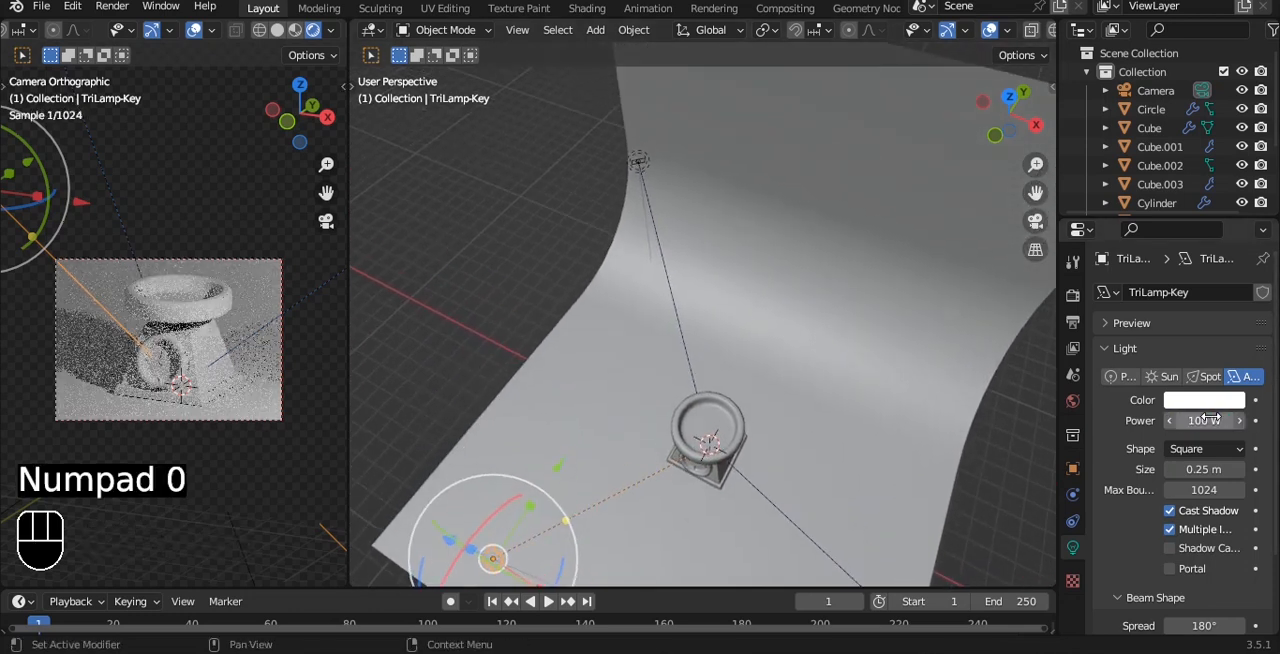
# Set the power of the TriLamp-Back light to 700 W.
pyautogui.click(640, 162)
pyautogui.click(1202, 421)
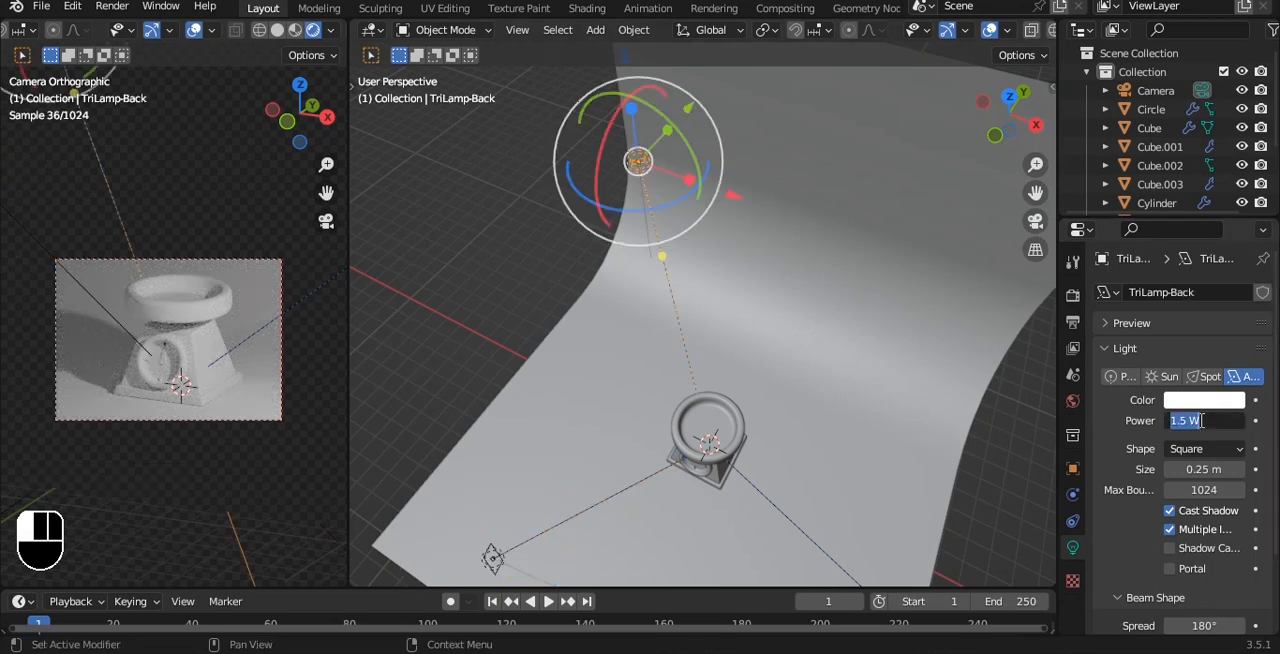
pyautogui.write('700')
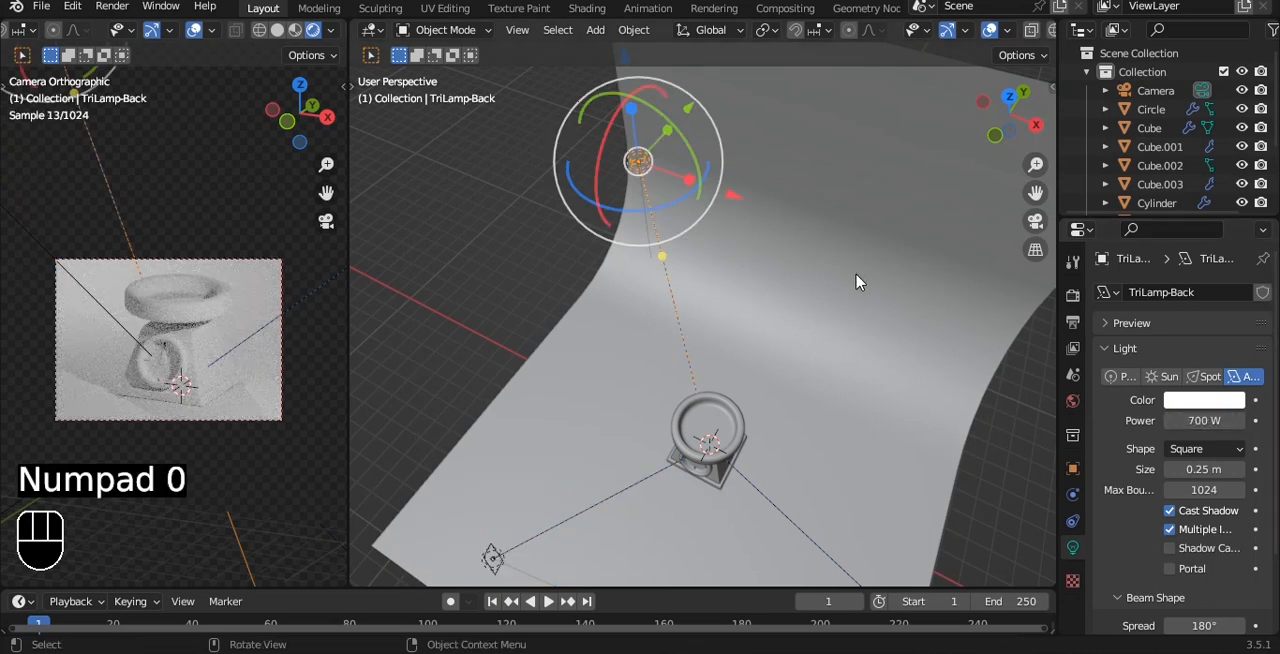
# Set the TriLamp-Back light's power to 500 W.
pyautogui.click(1191, 431)
pyautogui.write('500')
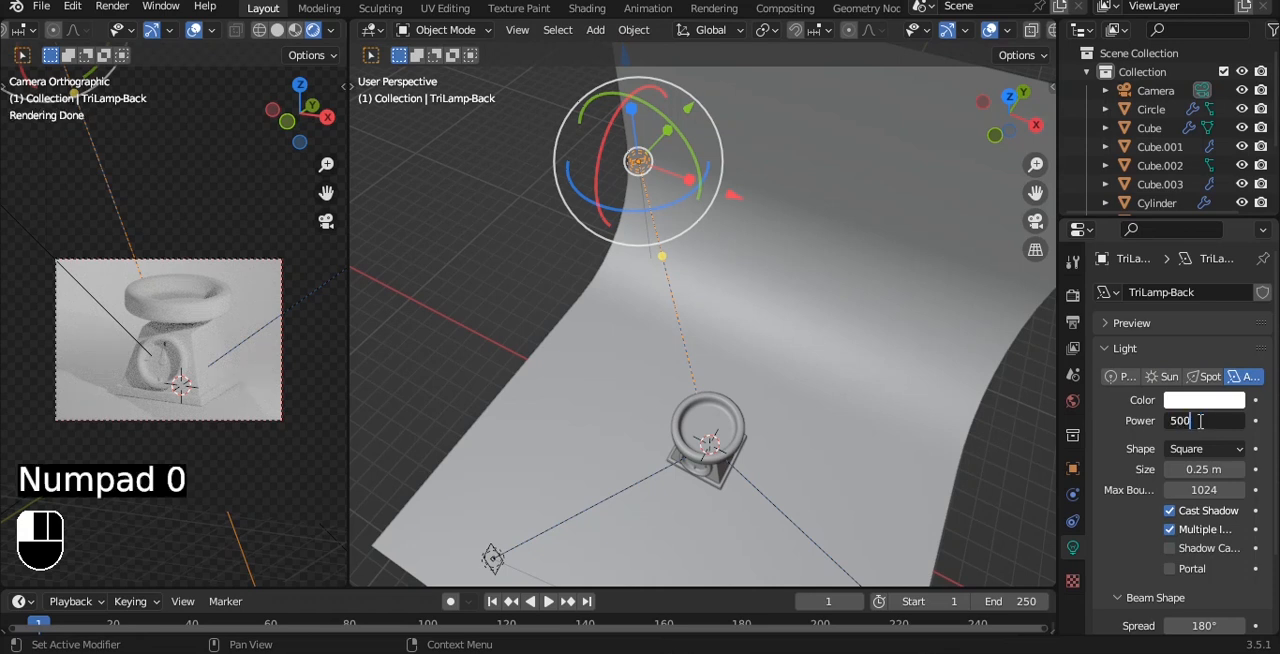
pyautogui.press('Return')
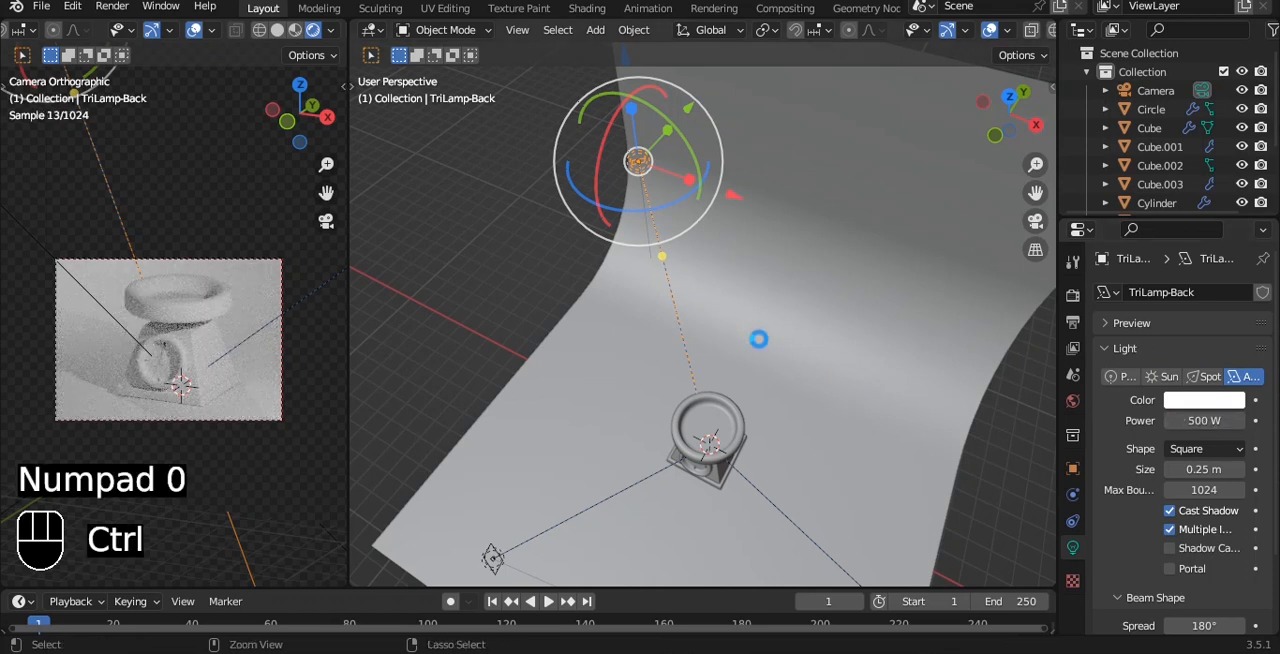
# Save the file and give the backdrop plane a new material with an orange base colour, hue 0.050 and saturation 0.835.
pyautogui.click(800, 317)
pyautogui.hotkey('ctrl', 's')
pyautogui.click(1075, 625)
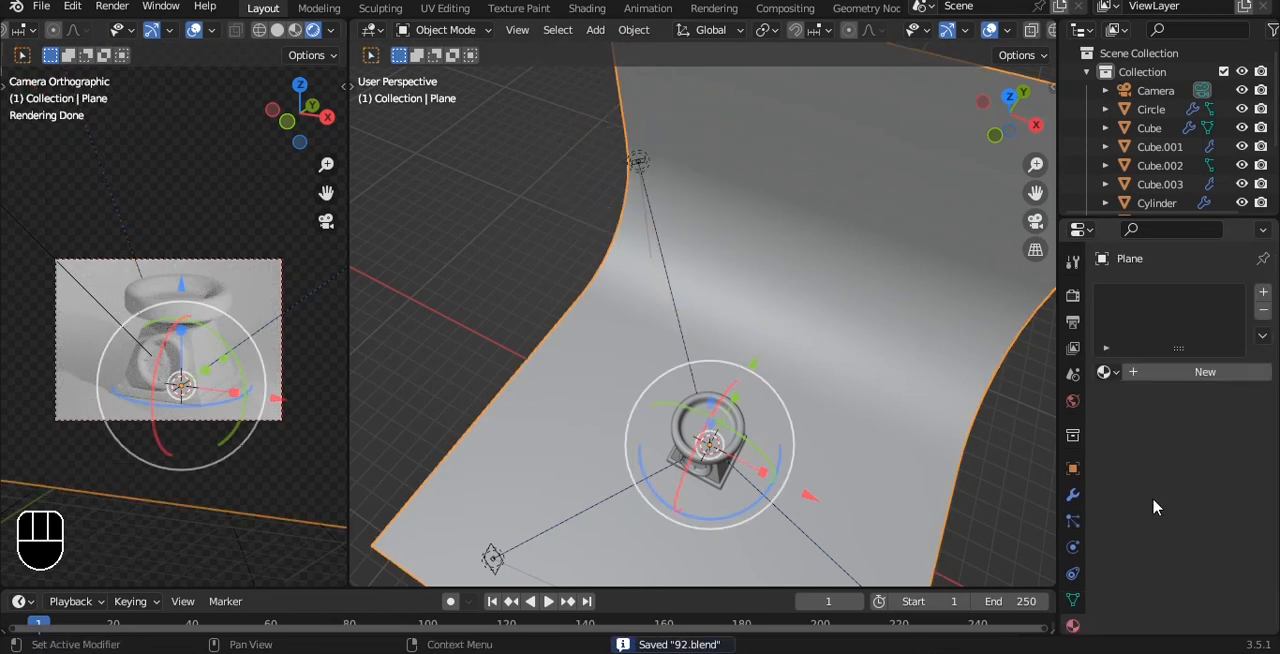
pyautogui.click(1205, 371)
pyautogui.click(1213, 537)
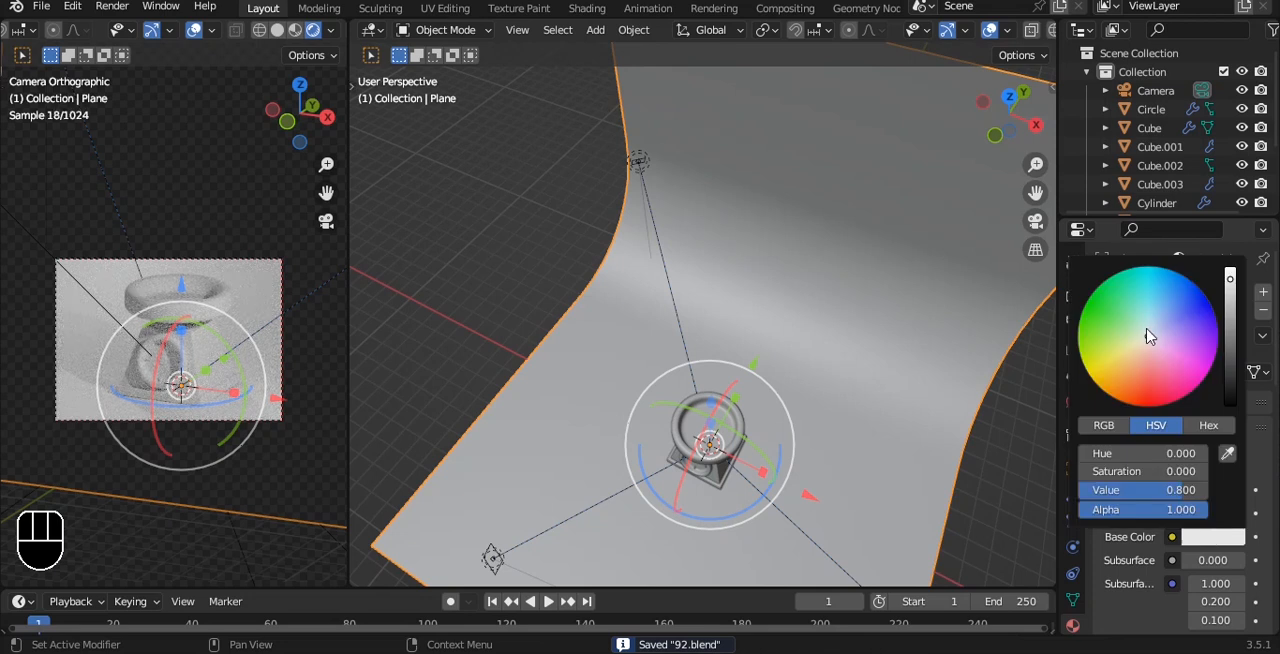
pyautogui.moveTo(1148, 337); pyautogui.dragTo(1131, 371)
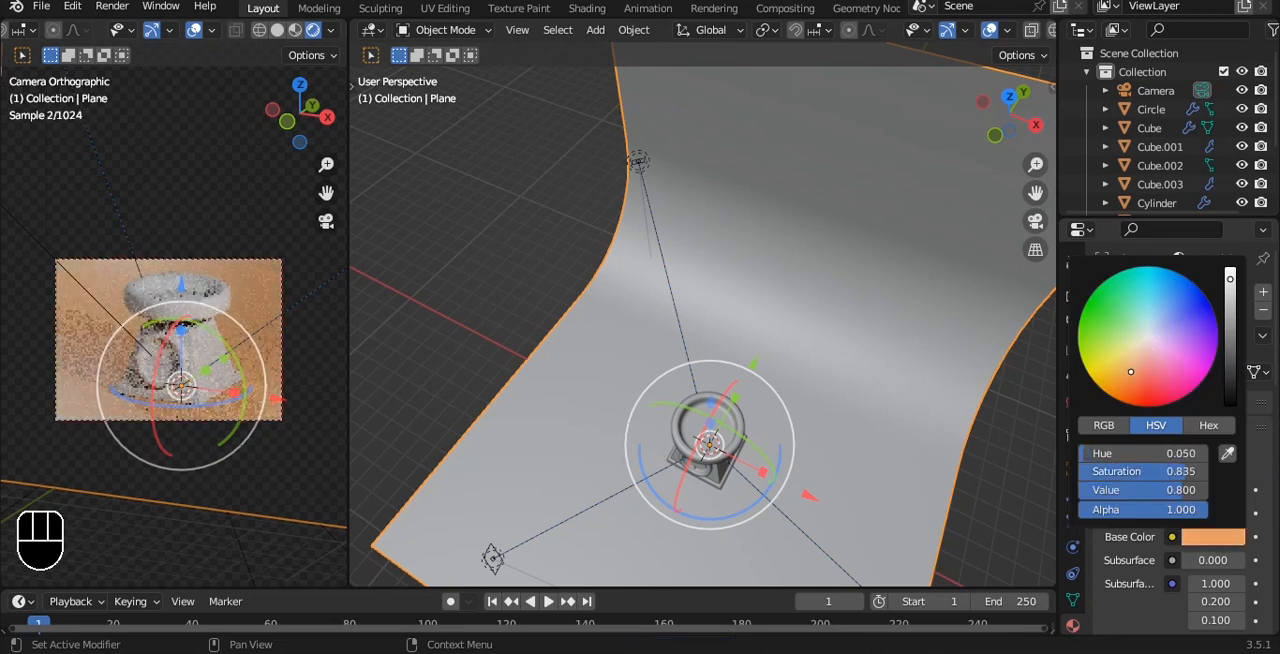
# Set the backdrop material's roughness to 1.000 and save the file.
pyautogui.scroll(-10, 1213, 514)
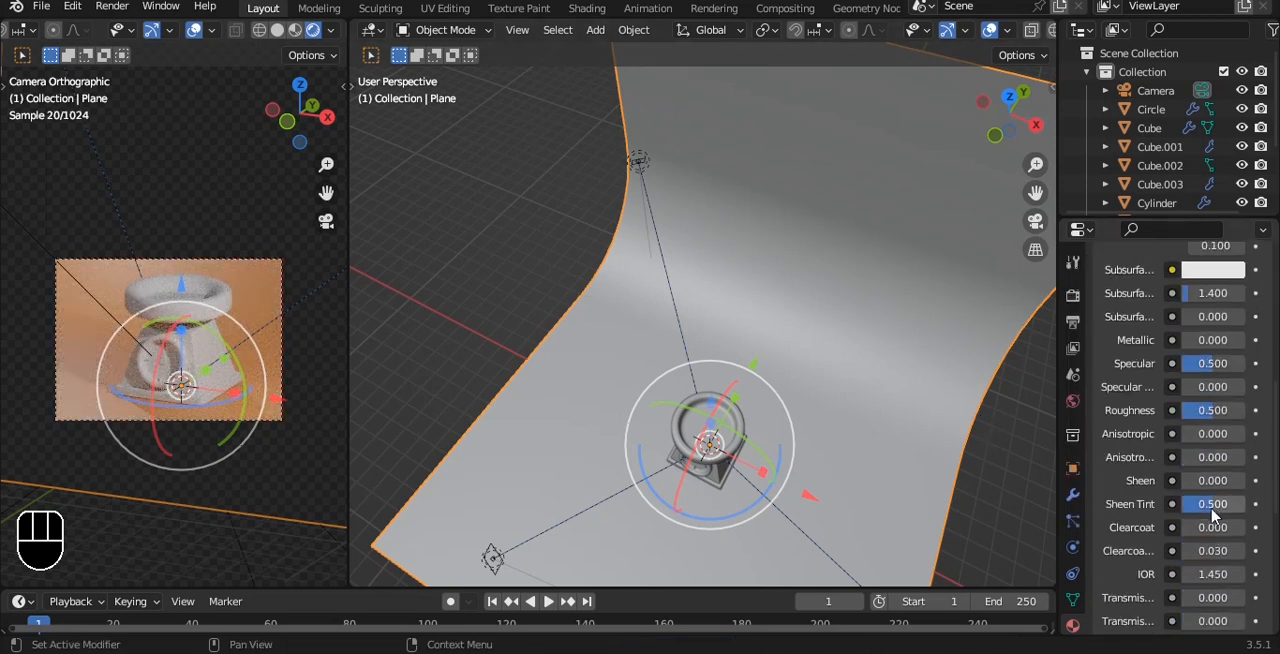
pyautogui.moveTo(1212, 411); pyautogui.dragTo(1240, 418)
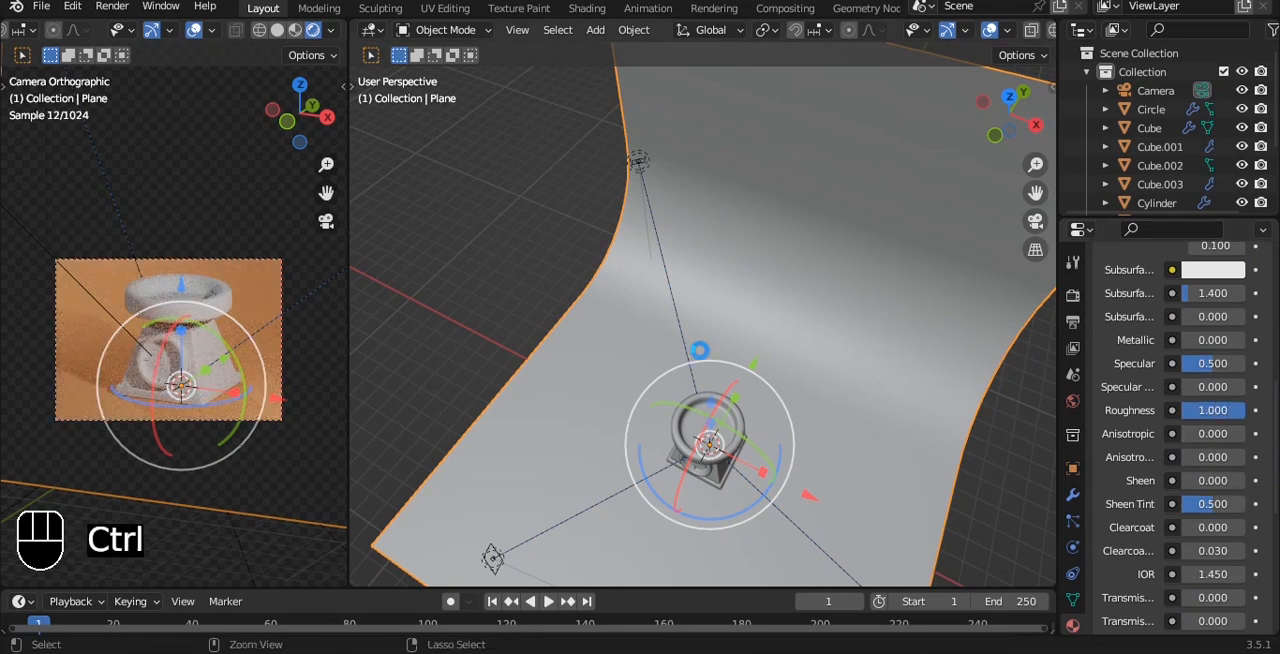
pyautogui.hotkey('ctrl', 's')
# Set the color management look to Very High Contrast in the render settings and save the file.
pyautogui.click(1075, 298)
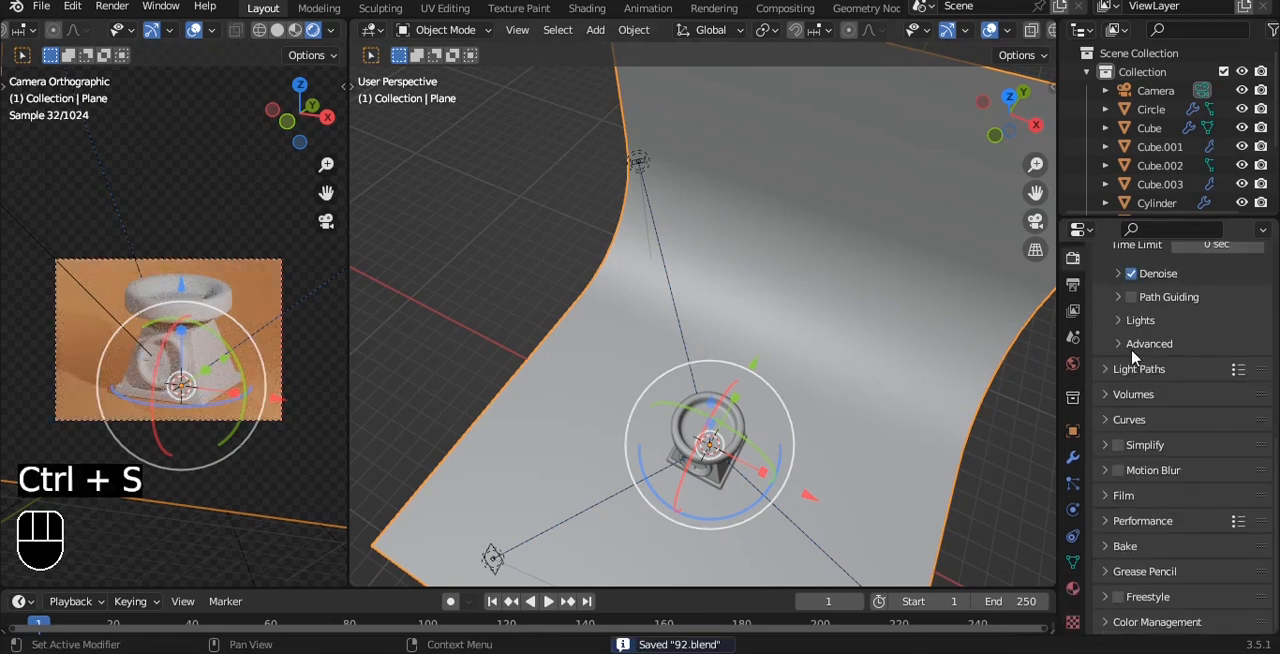
pyautogui.click(1182, 622)
pyautogui.scroll(-5, 1190, 560)
pyautogui.click(1208, 524)
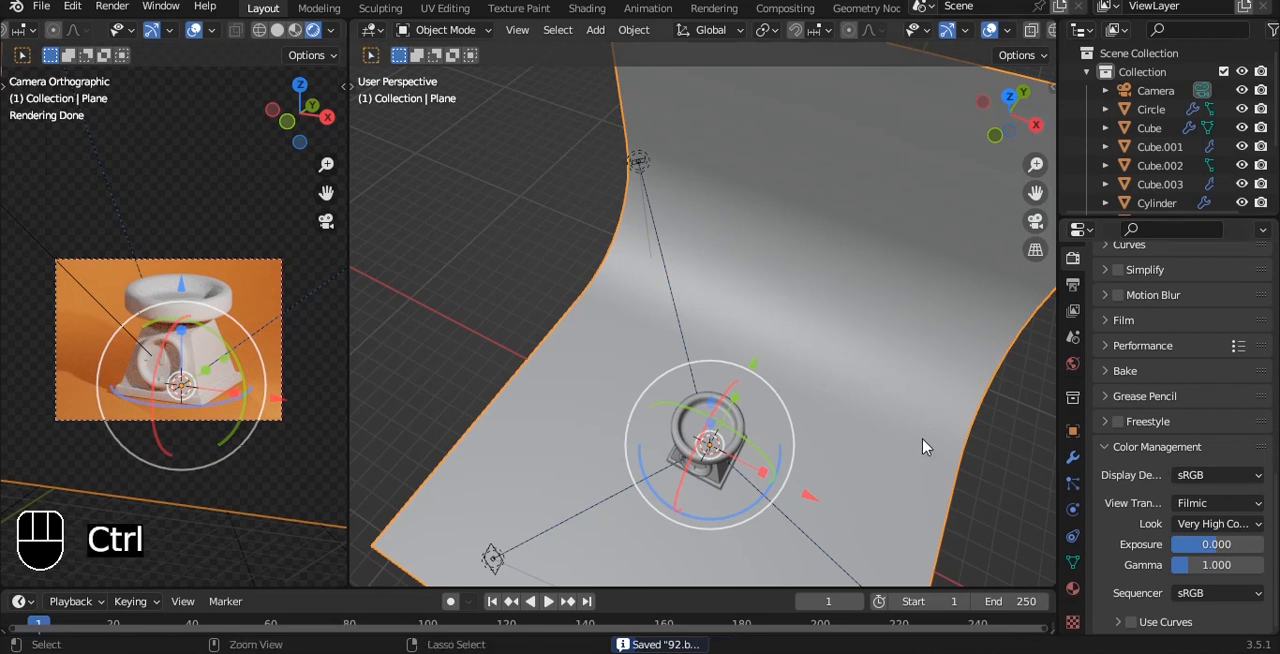
pyautogui.hotkey('ctrl', 's')
# Give the scale's tray a new material with a near-black base colour, value 0.044.
pyautogui.click(722, 419)
pyautogui.keyDown('alt'); pyautogui.keyDown('shift'); pyautogui.moveTo(774, 349); pyautogui.dragTo(765, 264); pyautogui.keyUp('shift'); pyautogui.keyUp('alt')
pyautogui.scroll(3, 776, 308)
pyautogui.keyDown('alt'); pyautogui.moveTo(774, 310); pyautogui.dragTo(780, 200); pyautogui.keyUp('alt')
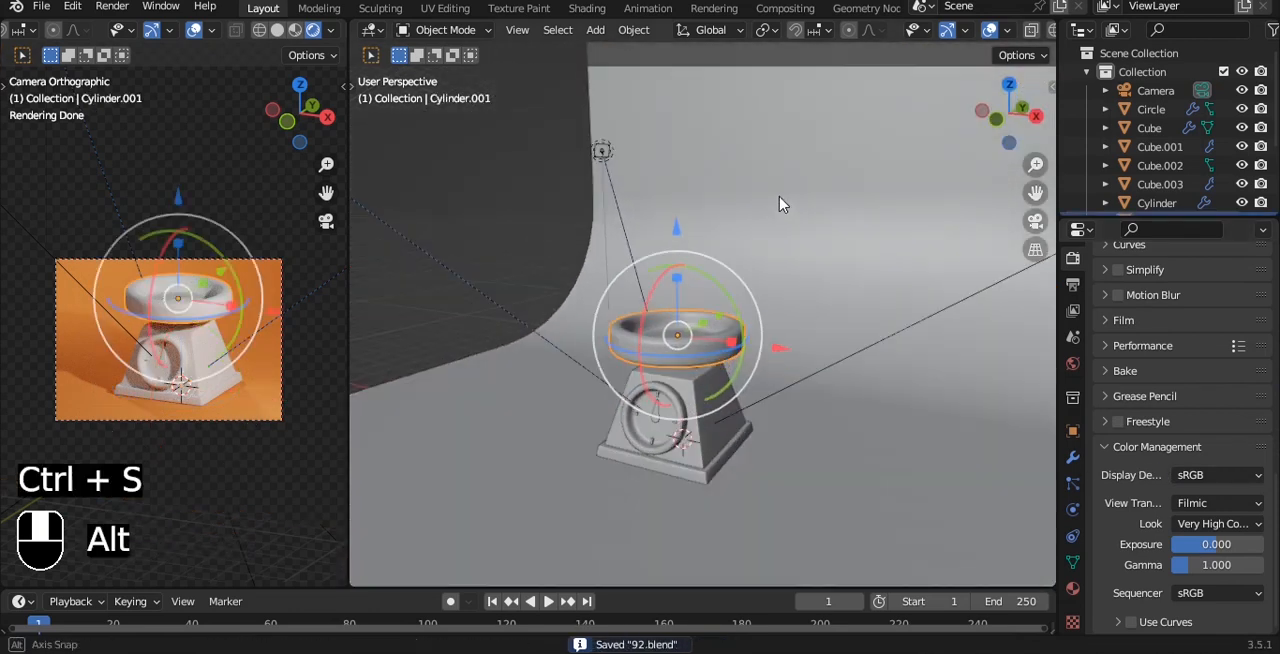
pyautogui.click(1073, 588)
pyautogui.click(1181, 372)
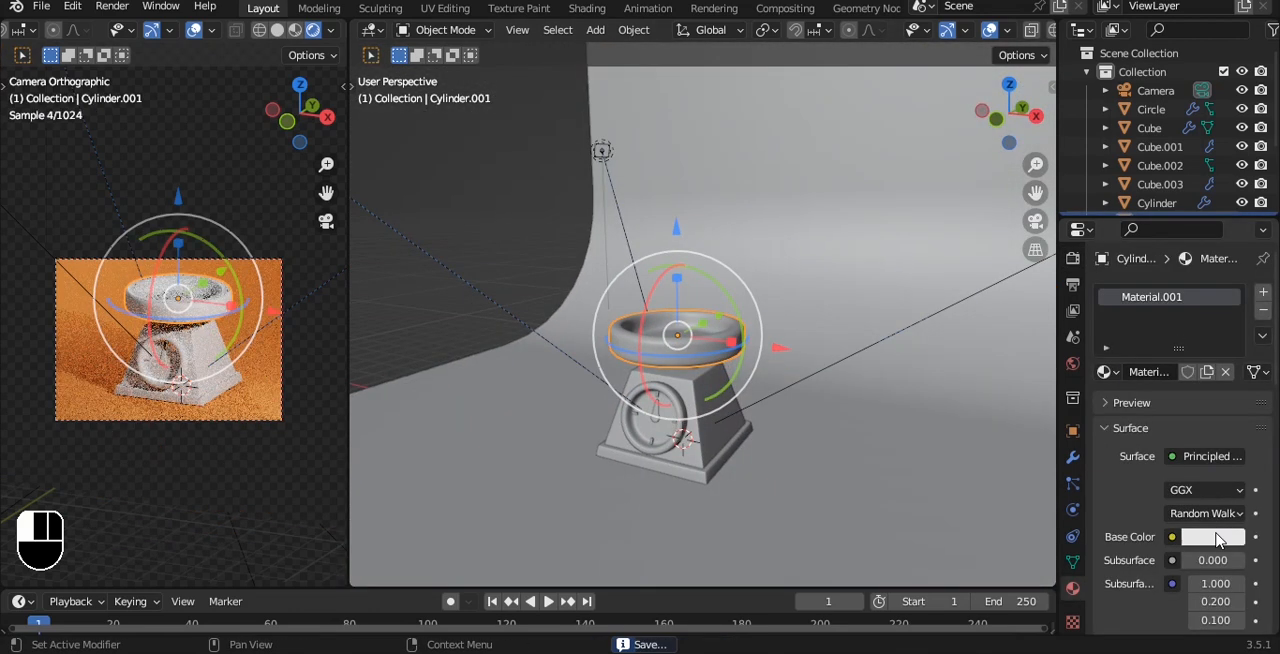
pyautogui.click(1222, 537)
pyautogui.moveTo(1230, 290); pyautogui.dragTo(1230, 374)
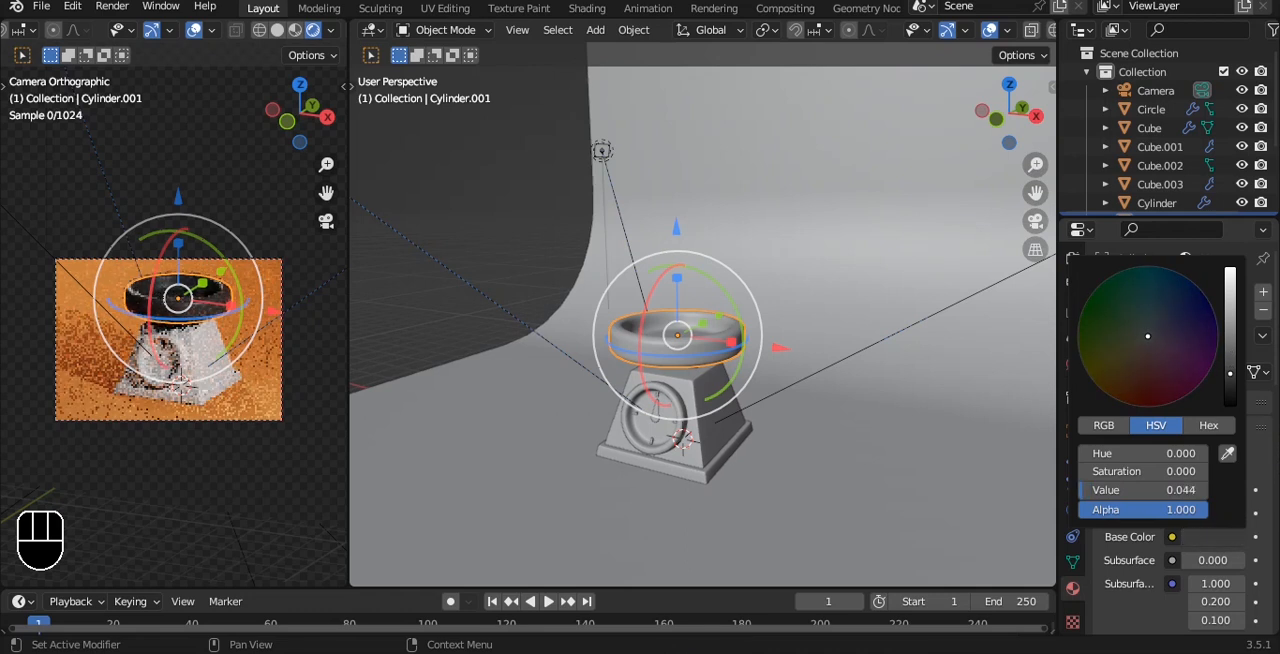
pyautogui.click(485, 292)
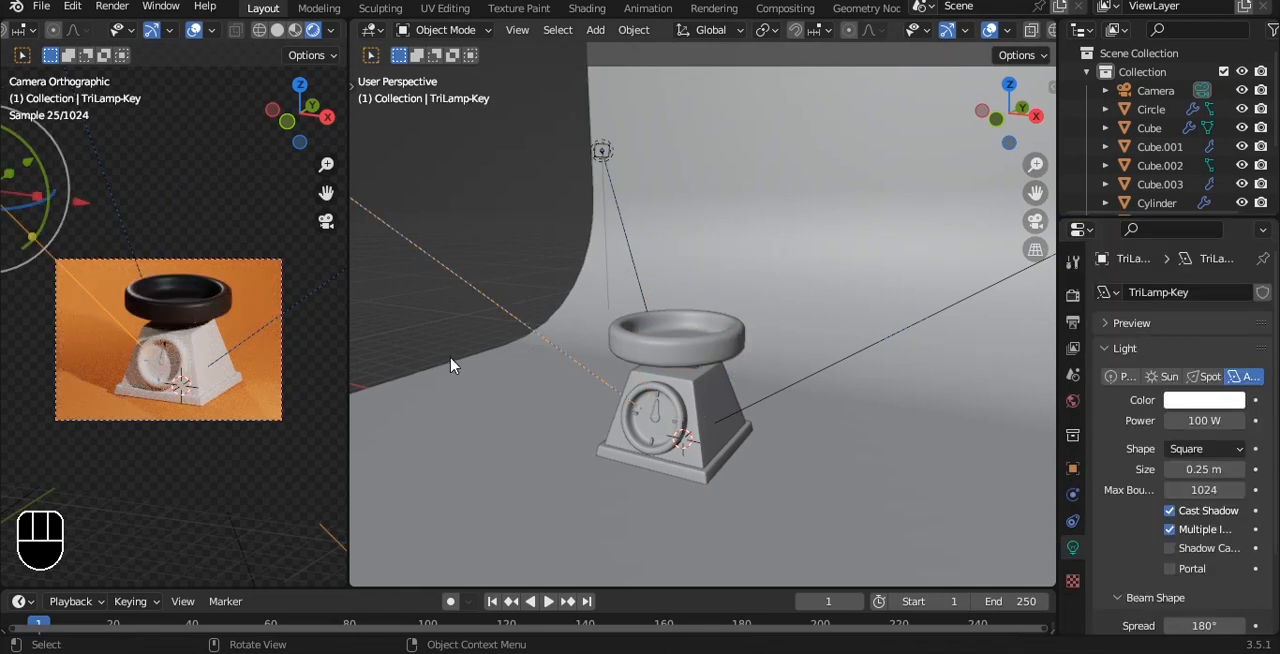
# Set the black tray material's roughness to 0.630 and its specular to 0.558.
pyautogui.scroll(1, 451, 360)
pyautogui.scroll(2, 180, 340)
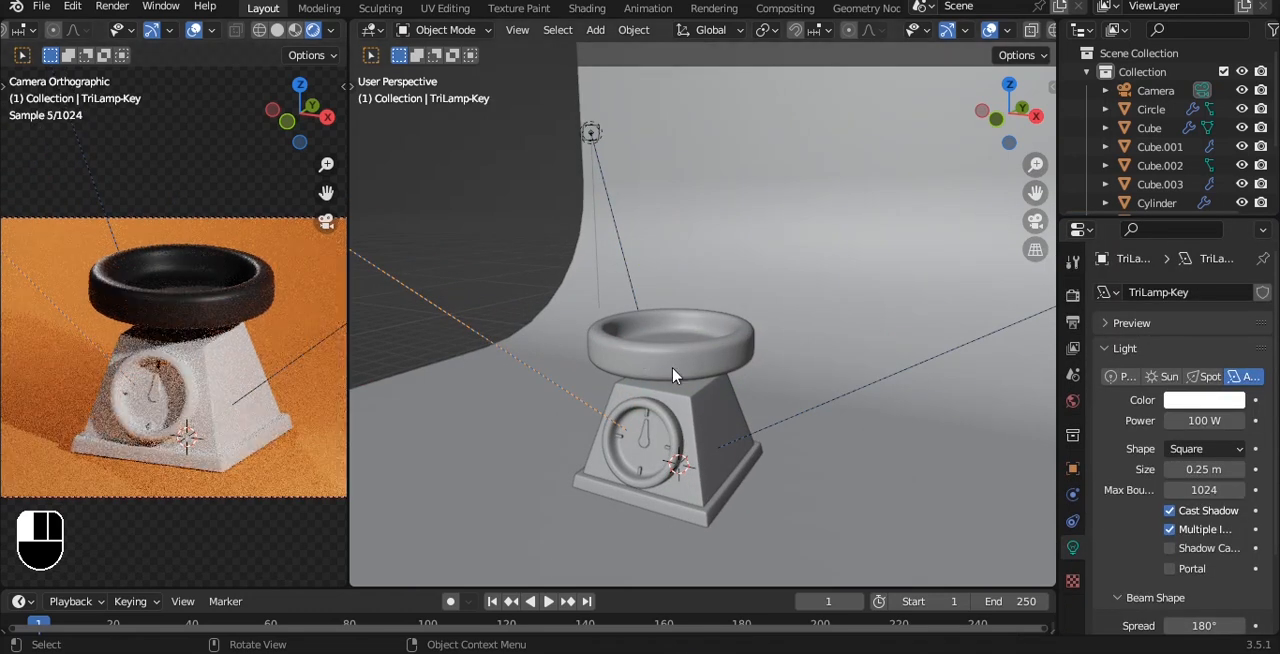
pyautogui.click(674, 371)
pyautogui.moveTo(1203, 570); pyautogui.dragTo(1222, 570)
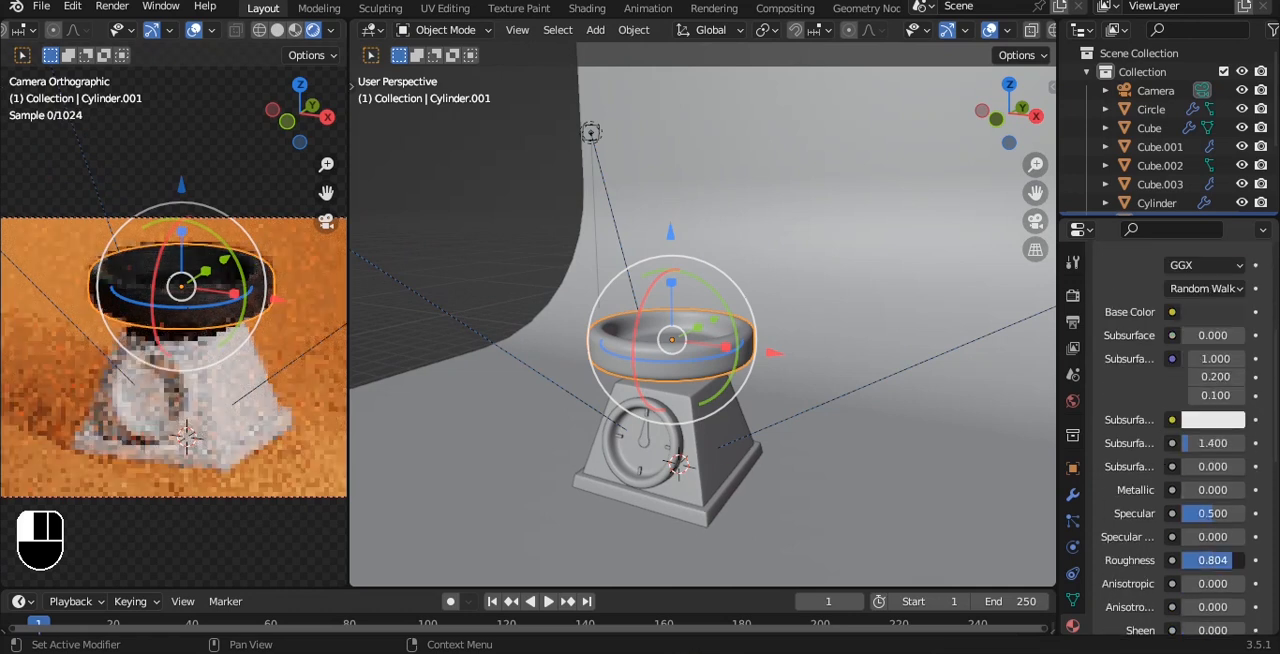
pyautogui.moveTo(1218, 521); pyautogui.dragTo(1226, 521)
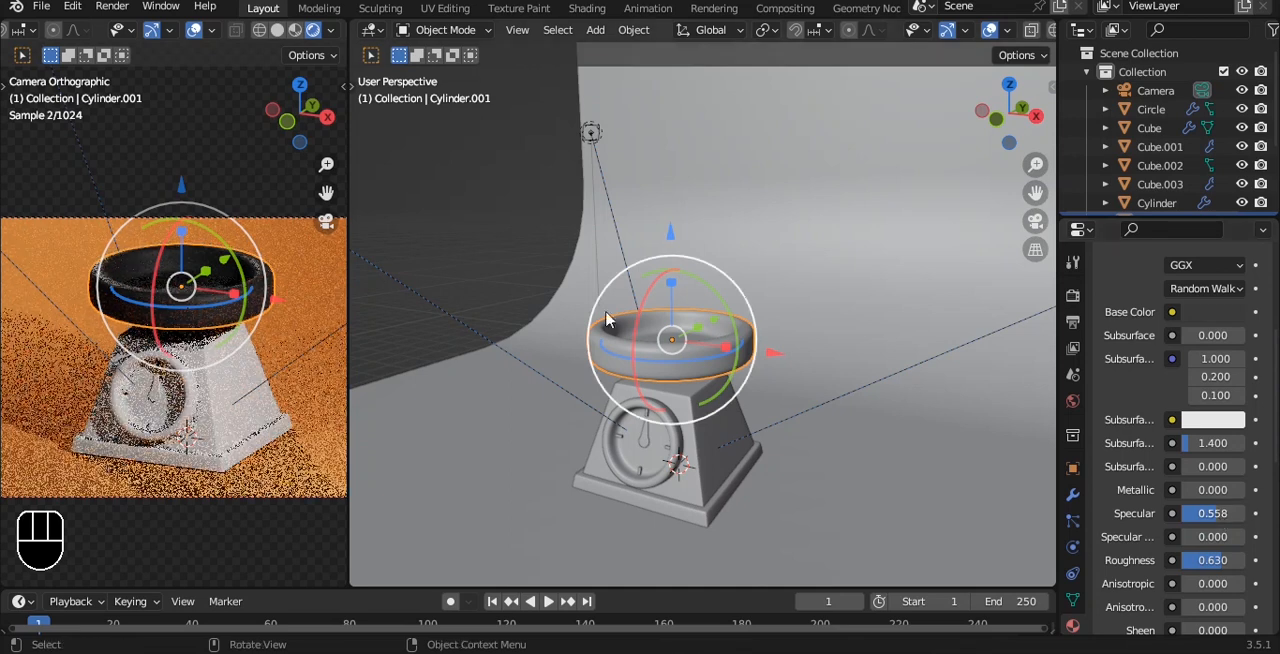
# Give the scale's bottom base slab a new material with an orange base colour, hue 0.059 and saturation 0.986.
pyautogui.click(720, 423)
pyautogui.keyDown('shift'); pyautogui.moveTo(720, 423); pyautogui.dragTo(743, 317, button='middle'); pyautogui.keyUp('shift')
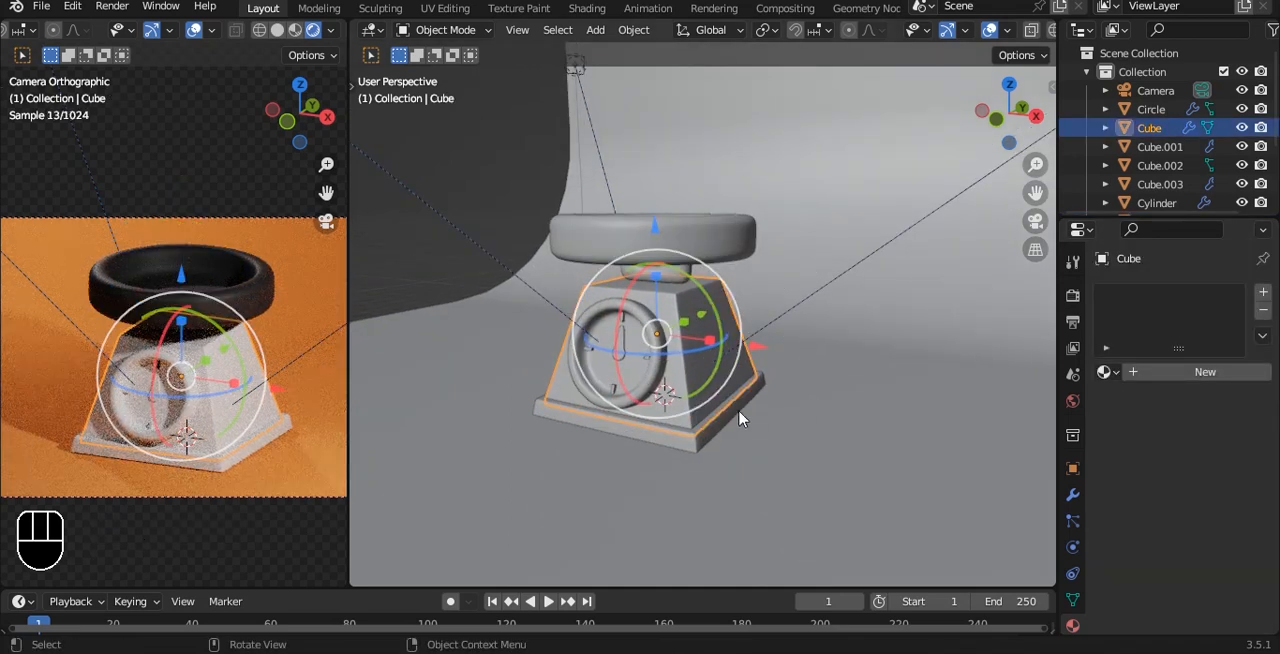
pyautogui.click(740, 418)
pyautogui.click(1217, 373)
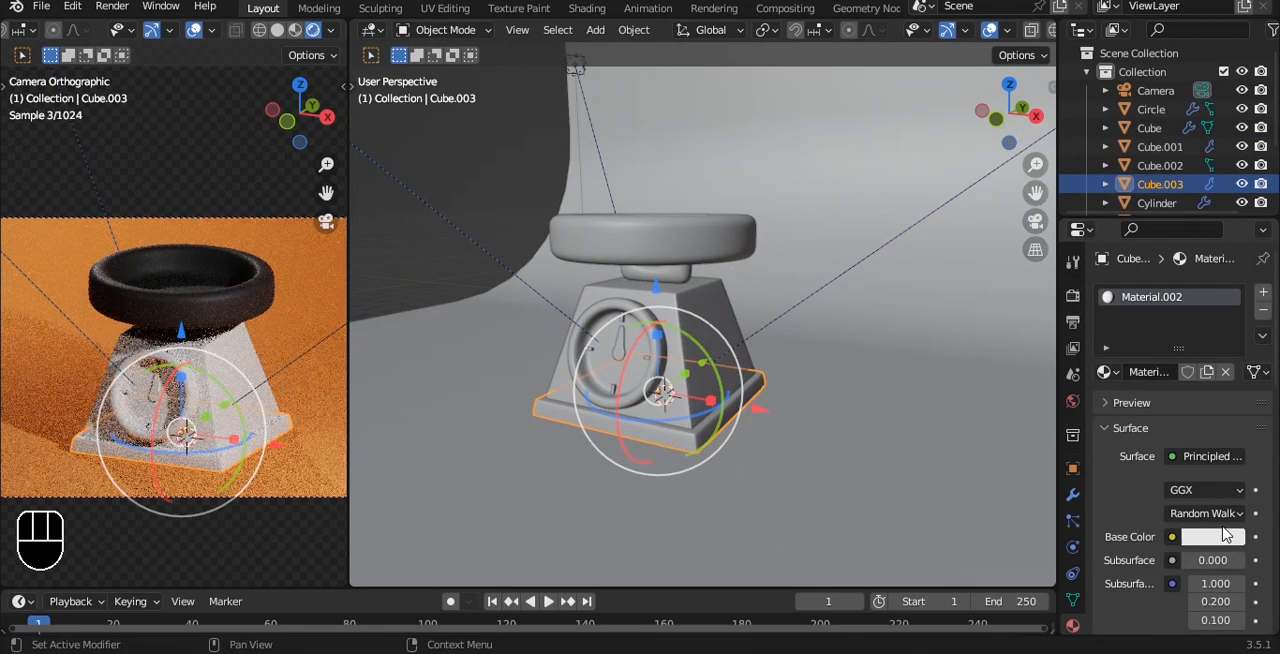
pyautogui.click(1228, 538)
pyautogui.moveTo(1163, 355); pyautogui.dragTo(1111, 386)
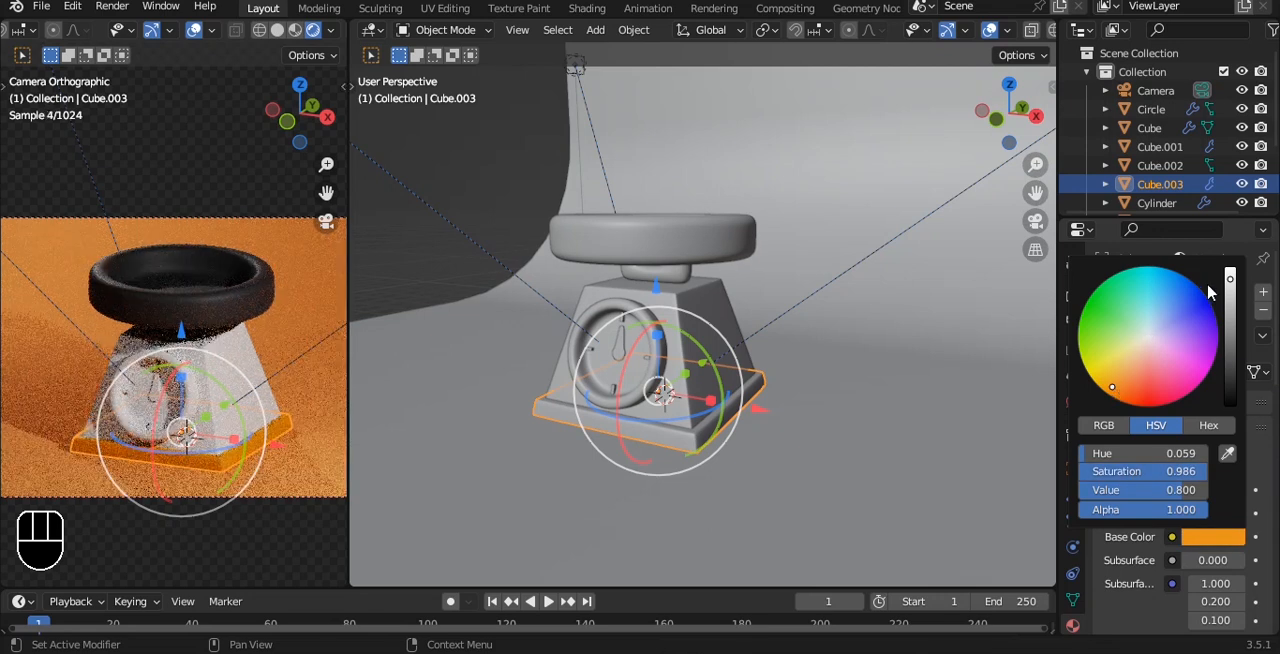
pyautogui.press('a')
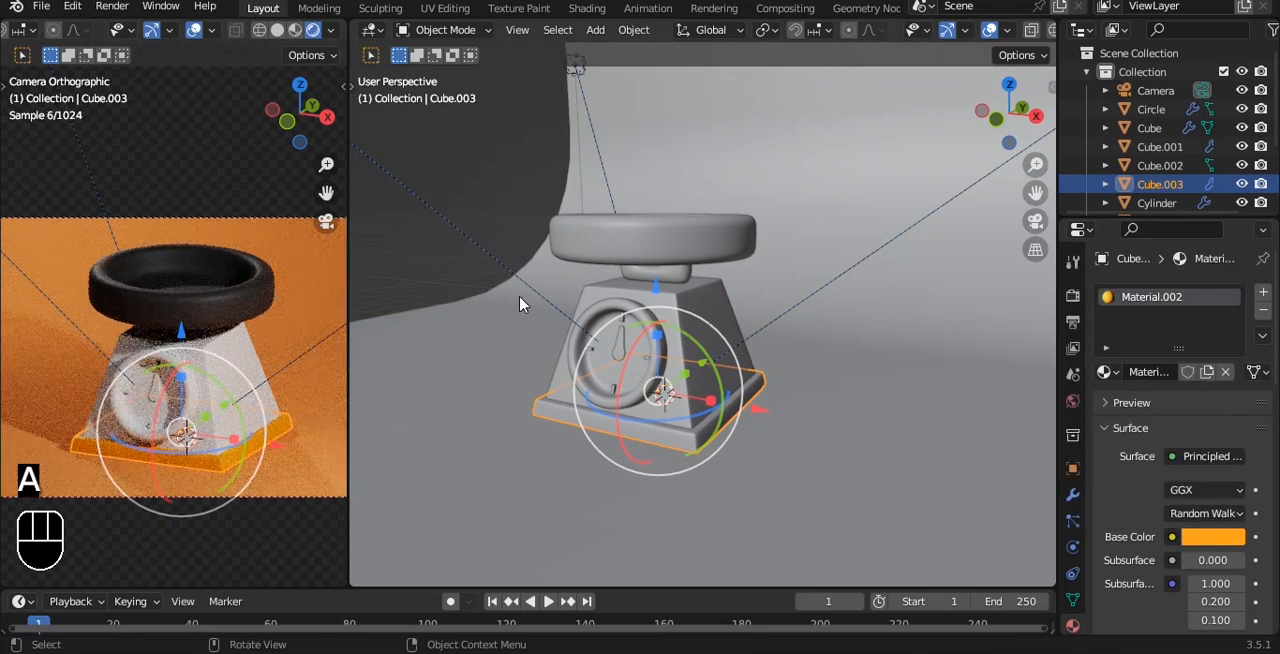
# Change the backdrop's base colour to pink, hue 0.951 and saturation 0.732, and save the file.
pyautogui.click(905, 428)
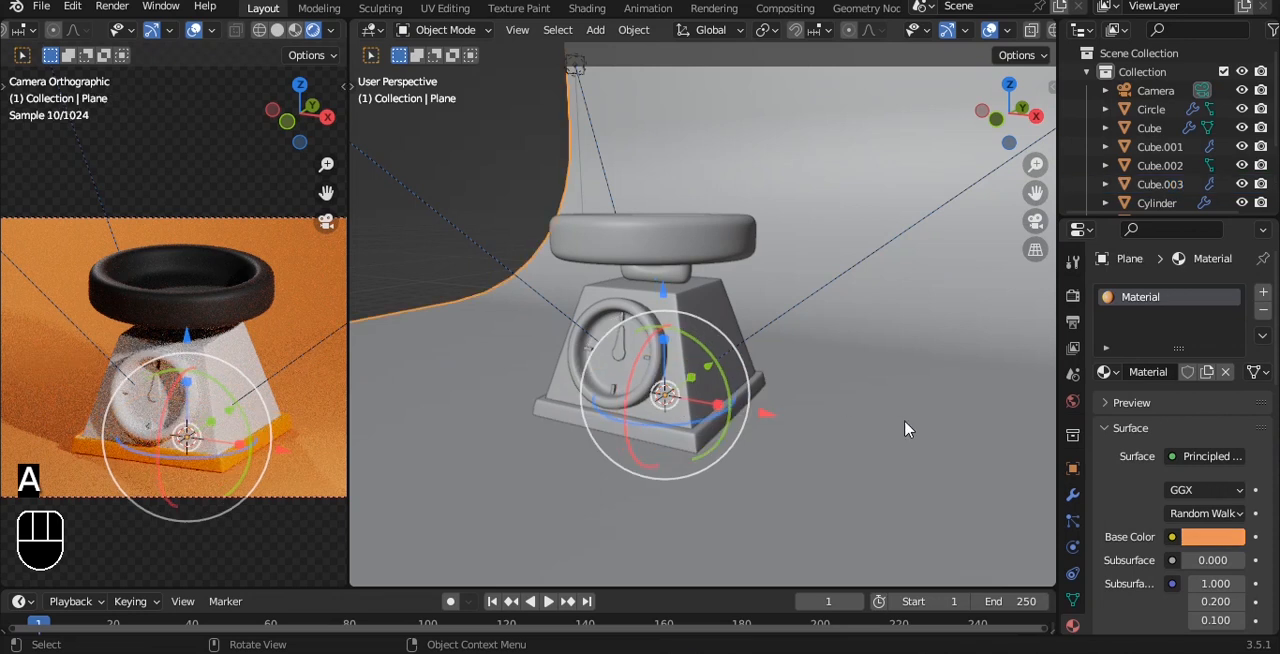
pyautogui.click(1212, 538)
pyautogui.moveTo(1133, 378); pyautogui.dragTo(1159, 366)
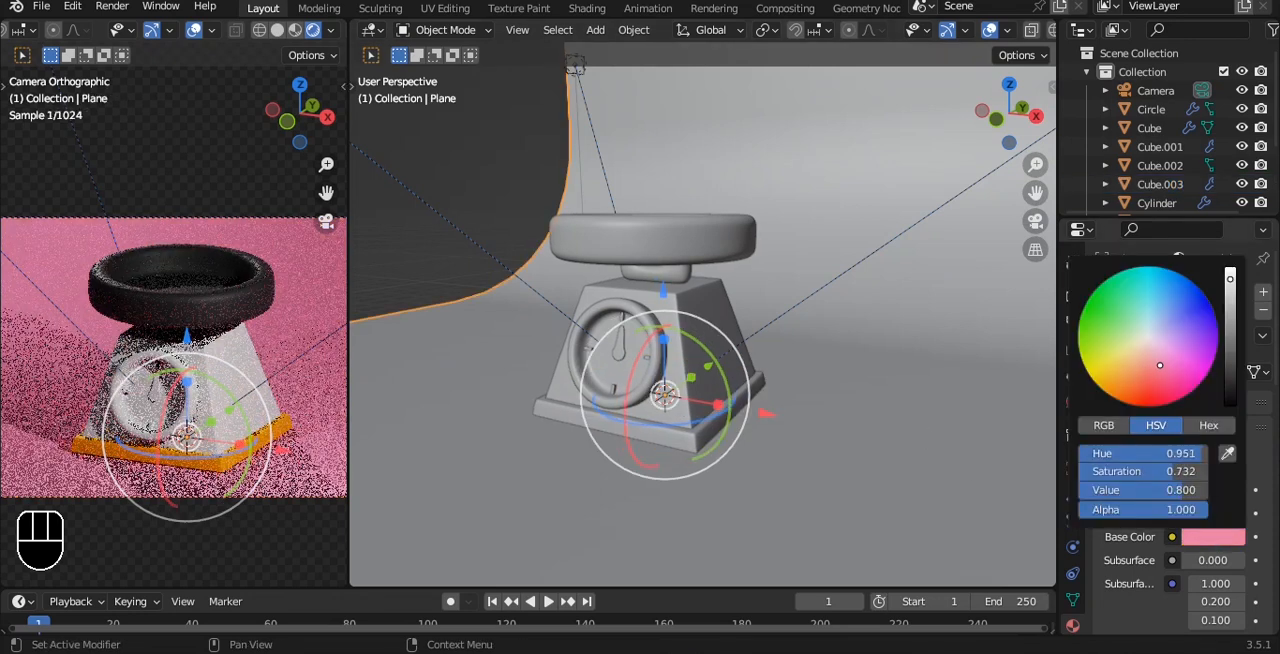
pyautogui.hotkey('ctrl', 's')
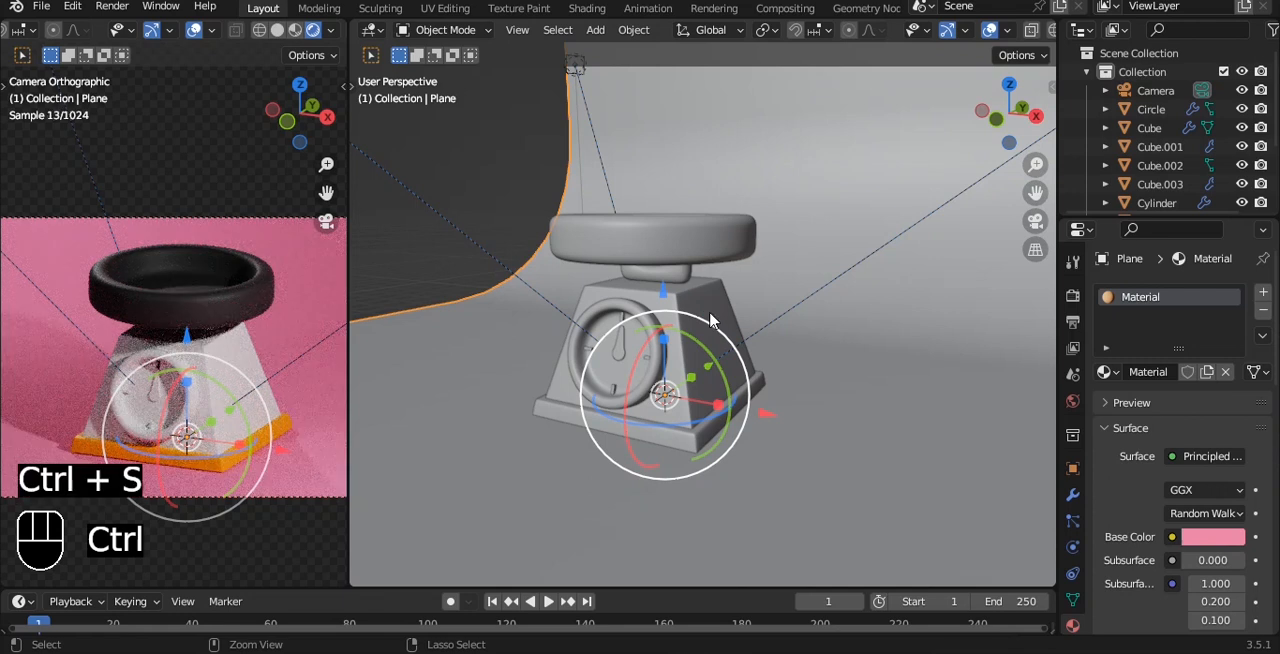
# Apply the existing black Material.001 to the scale's tapered body.
pyautogui.click(709, 312)
pyautogui.click(1119, 372)
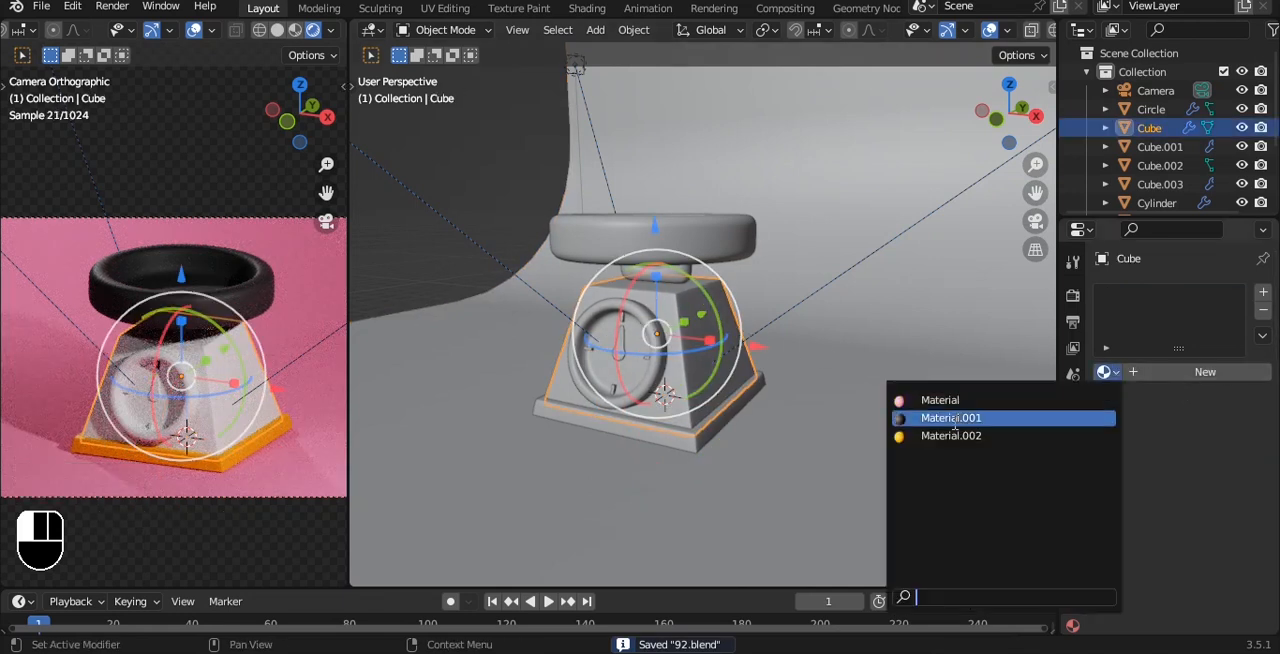
pyautogui.click(957, 418)
# Apply the existing orange Material.002 to the support bracket beneath the tray and deselect it.
pyautogui.scroll(1, 683, 383)
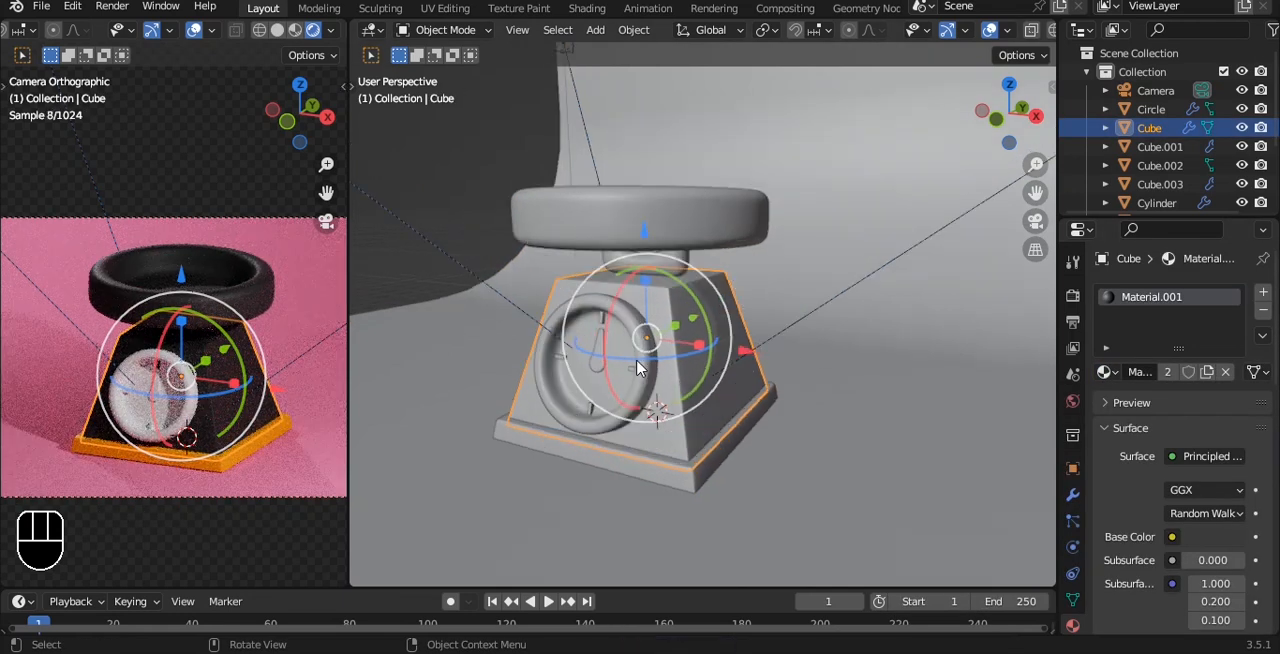
pyautogui.click(671, 268)
pyautogui.click(671, 270)
pyautogui.click(1105, 372)
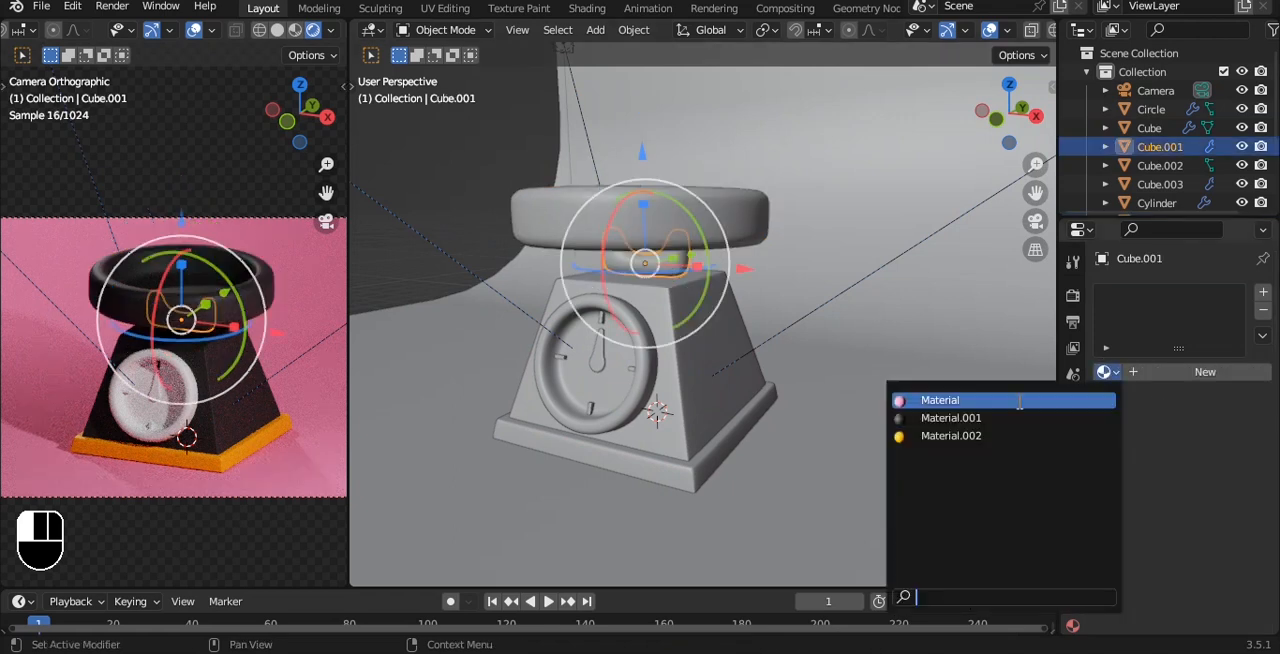
pyautogui.click(1000, 436)
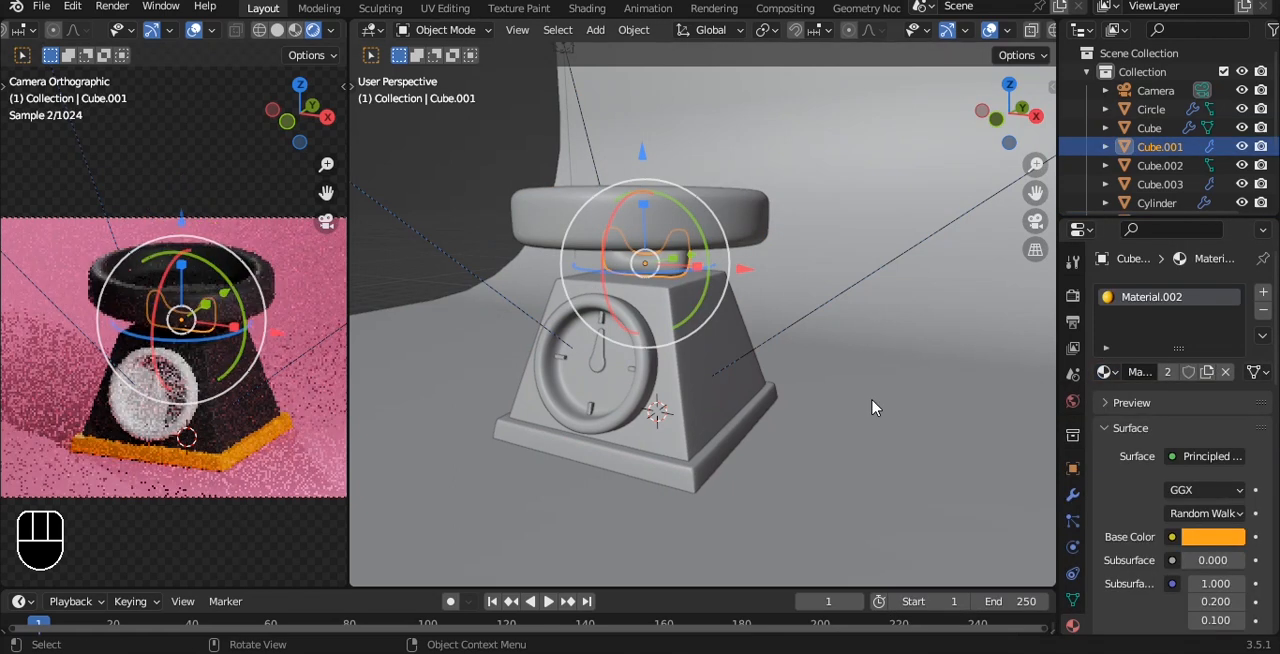
pyautogui.click(448, 229)
# Apply the existing orange Material.002 to the round dial on the scale's front.
pyautogui.scroll(1, 618, 392)
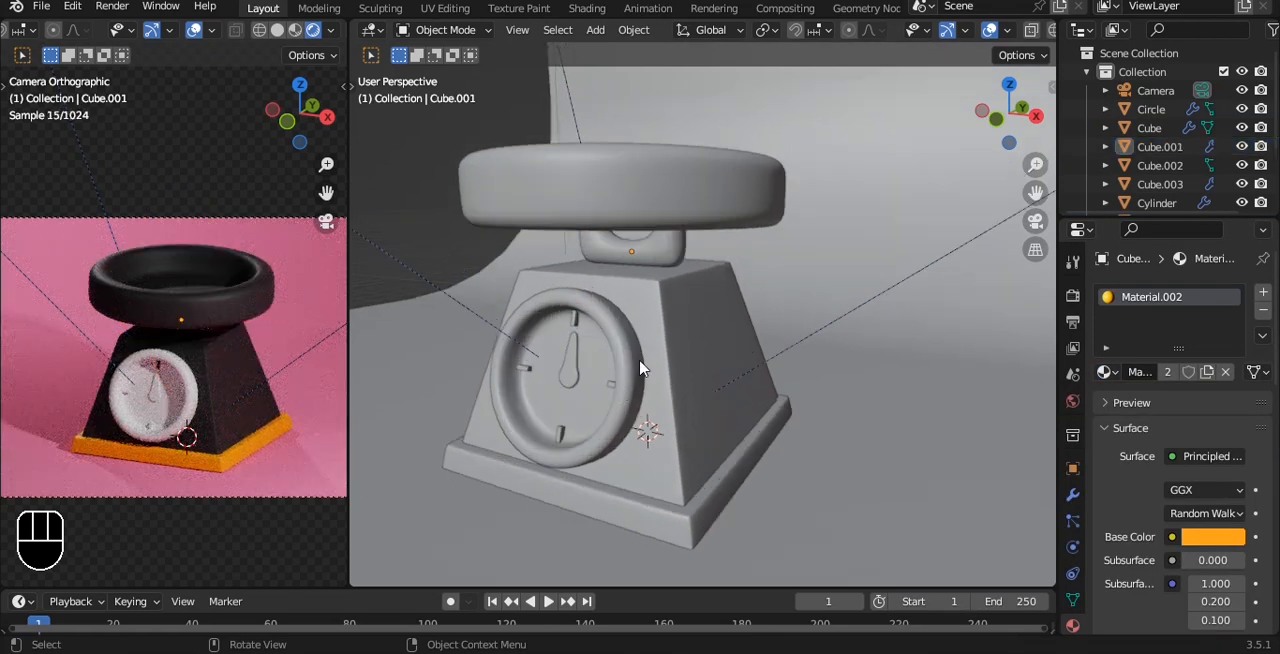
pyautogui.click(613, 391)
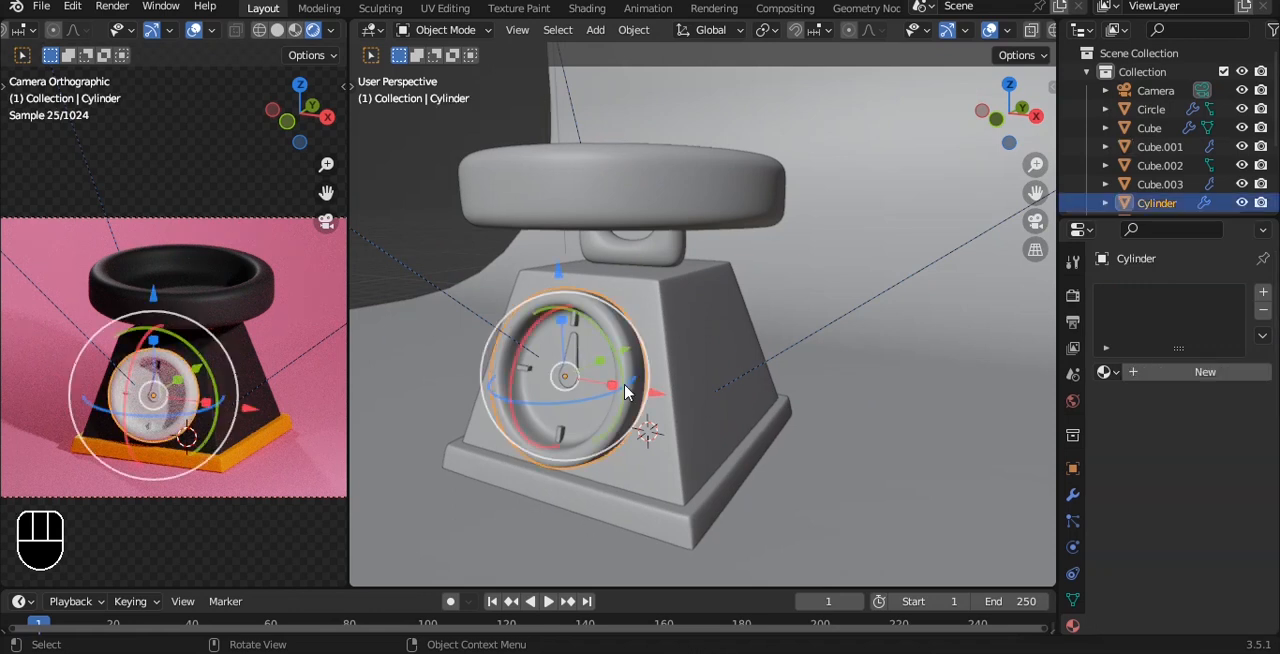
pyautogui.click(1104, 372)
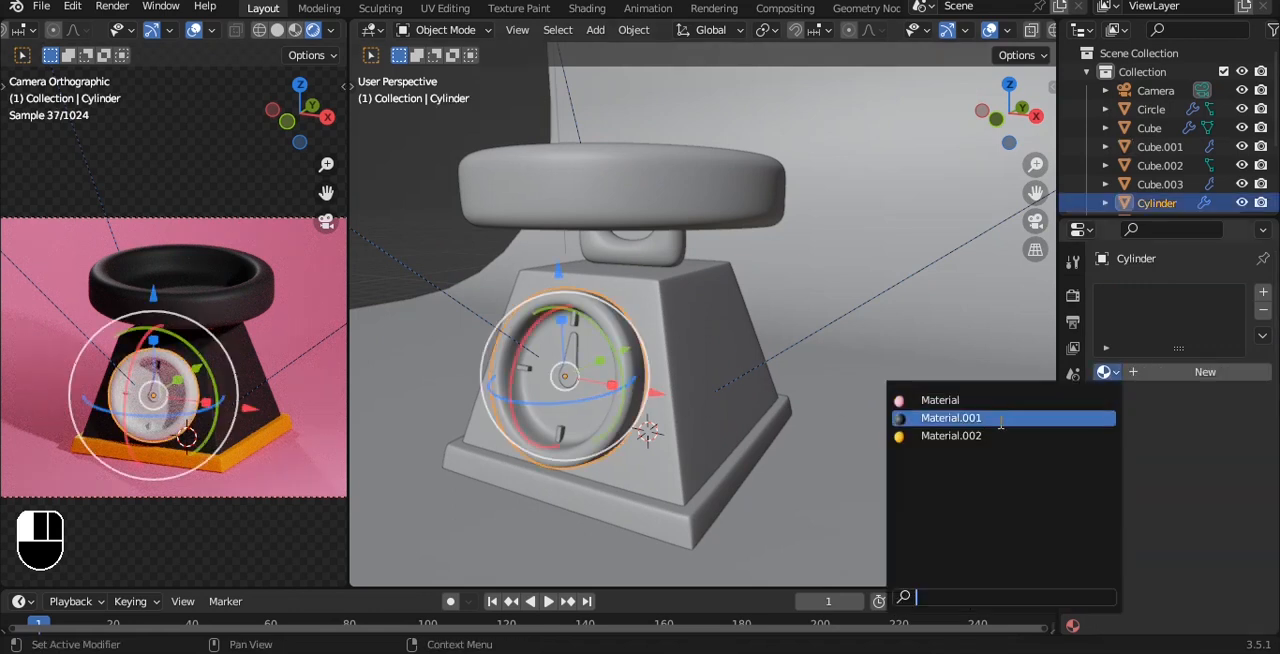
pyautogui.click(960, 514)
# Expand the selection over the dial's inner faces and give them black Material.001 in a second material slot.
pyautogui.scroll(1, 575, 415)
pyautogui.keyDown('alt'); pyautogui.moveTo(575, 415); pyautogui.dragTo(585, 410, button='middle'); pyautogui.keyUp('alt')
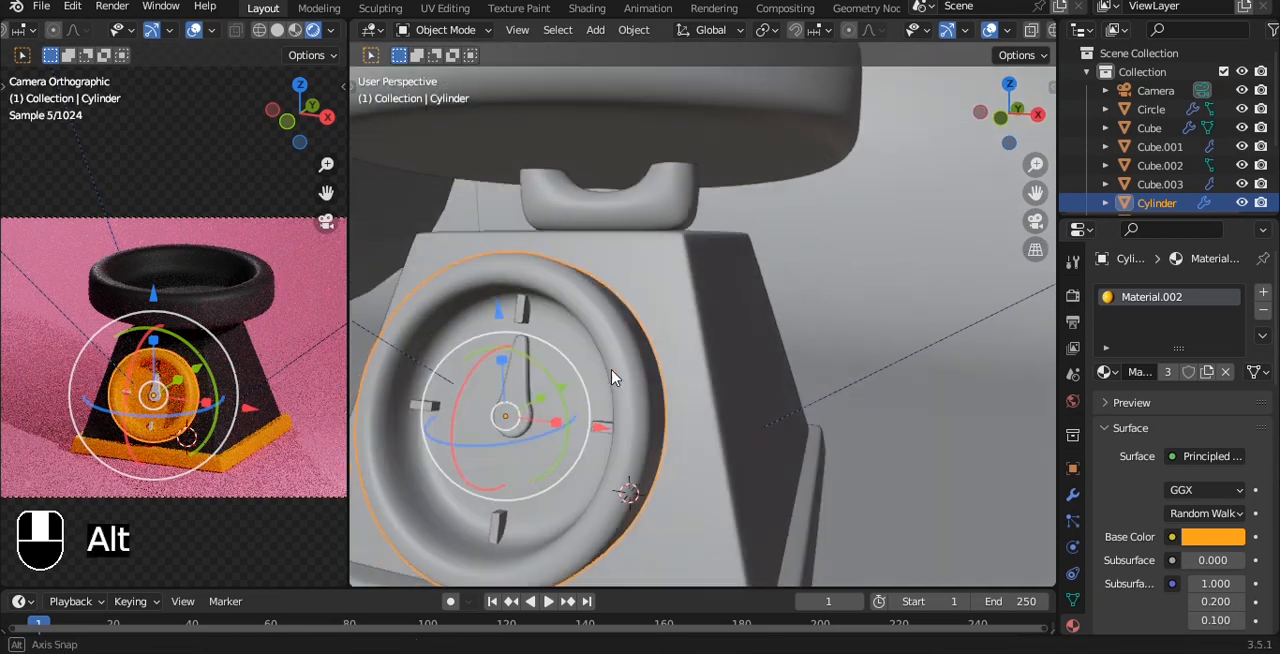
pyautogui.press('Tab')
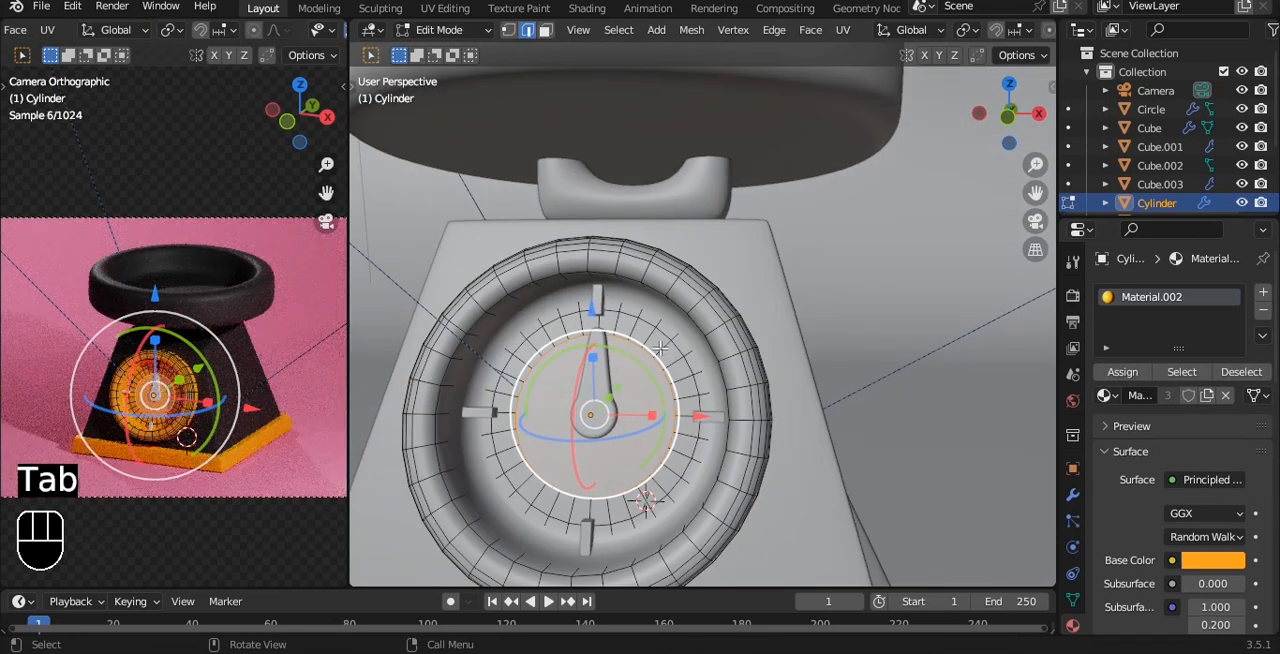
pyautogui.press('ctrl+KP_Add')
pyautogui.press('ctrl+KP_Add')
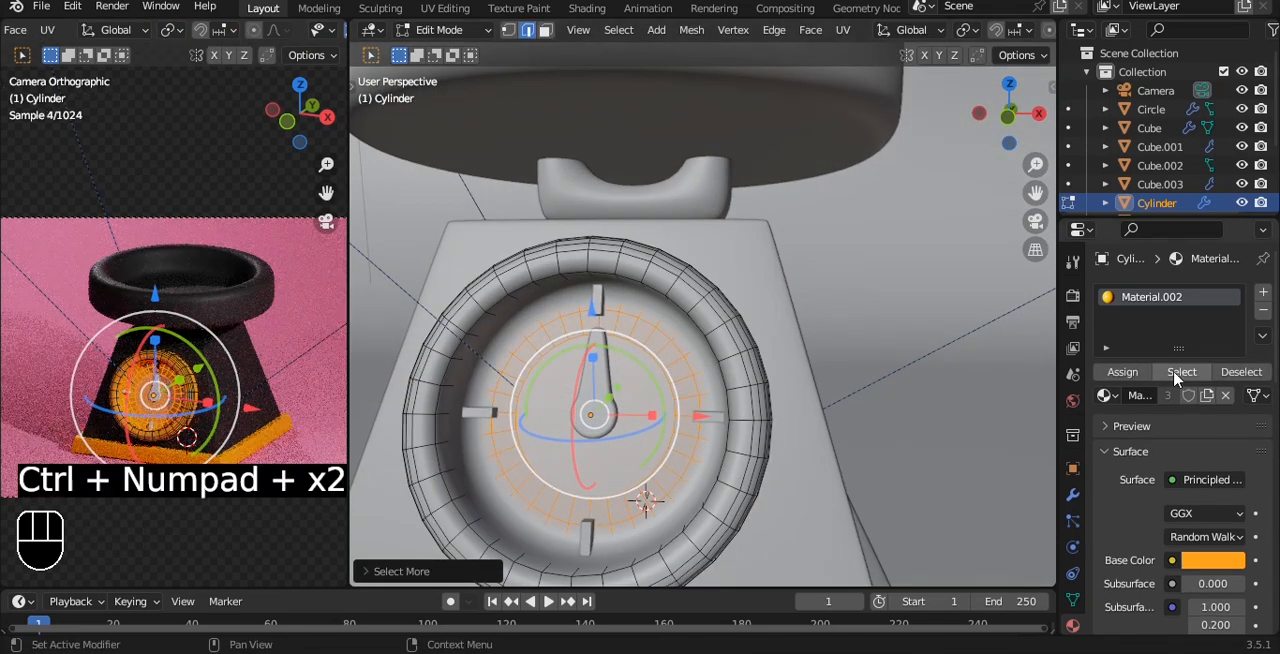
pyautogui.click(1263, 292)
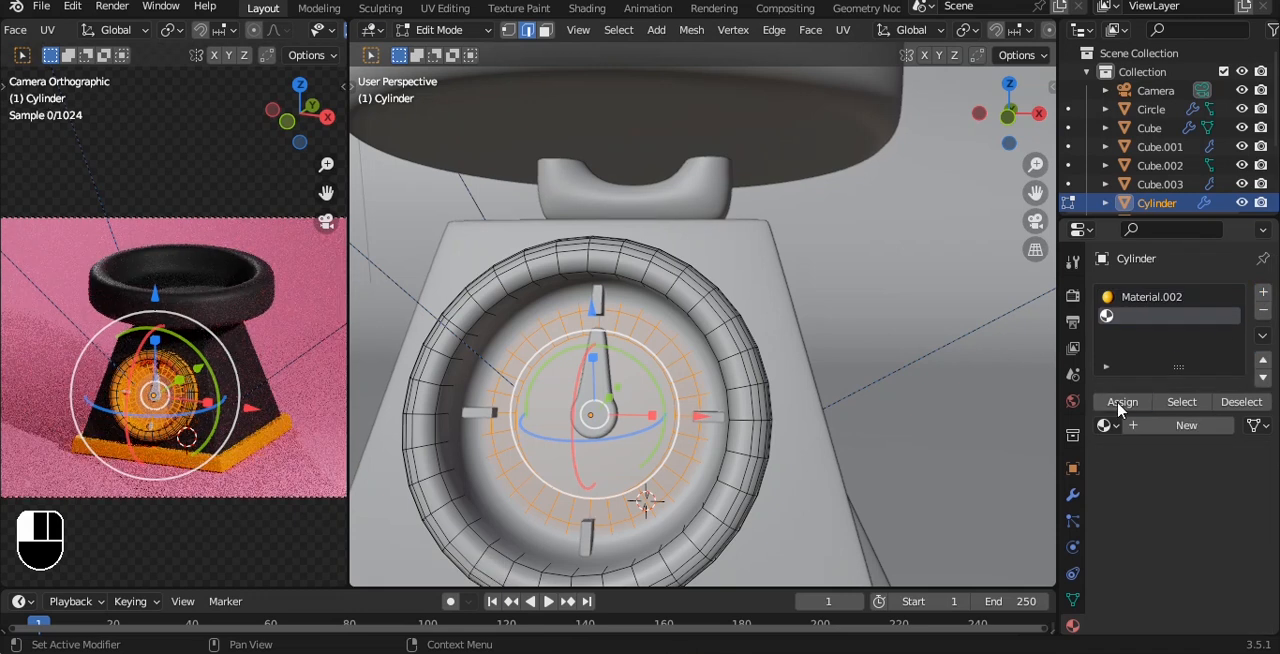
pyautogui.click(1104, 425)
pyautogui.click(940, 243)
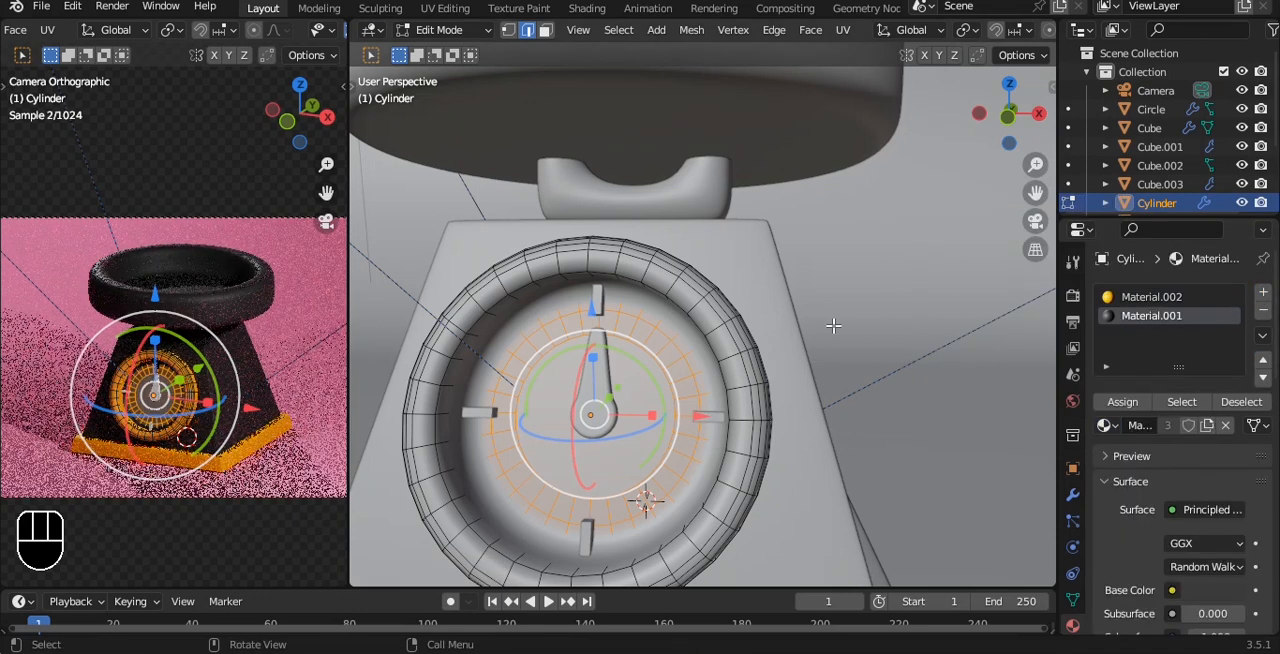
pyautogui.press('Tab')
pyautogui.press('a')
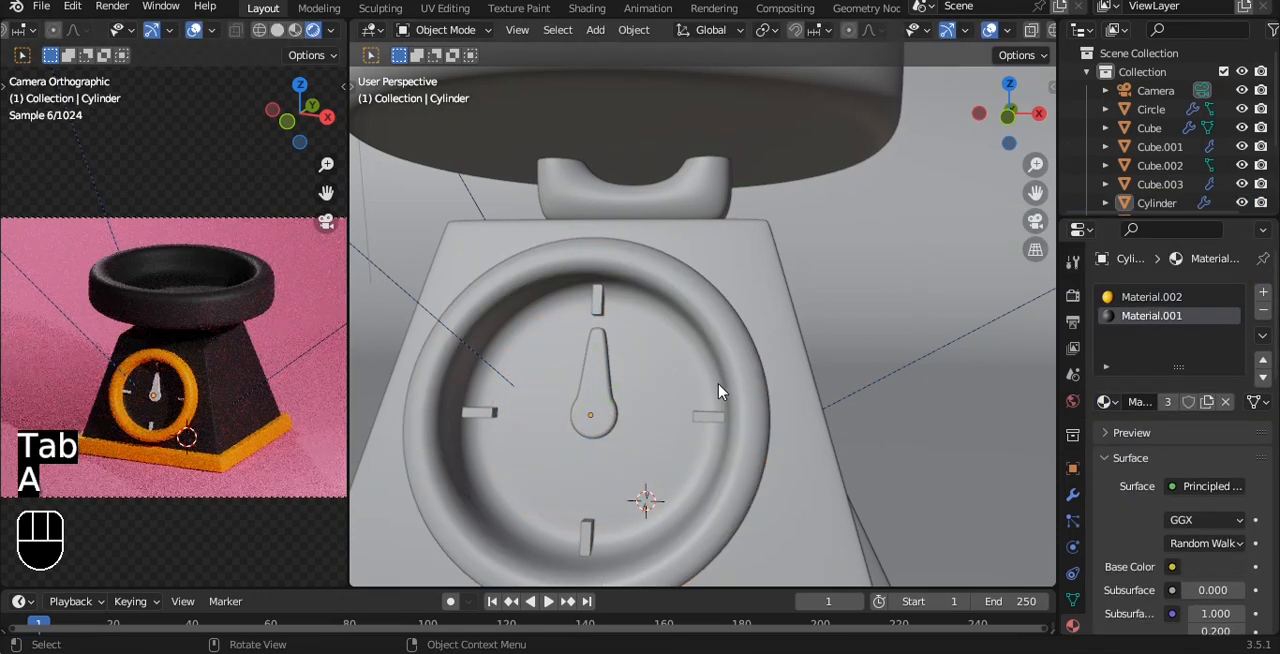
# Give the dial's needle a new material with a red base colour.
pyautogui.scroll(2, 718, 391)
pyautogui.click(540, 426)
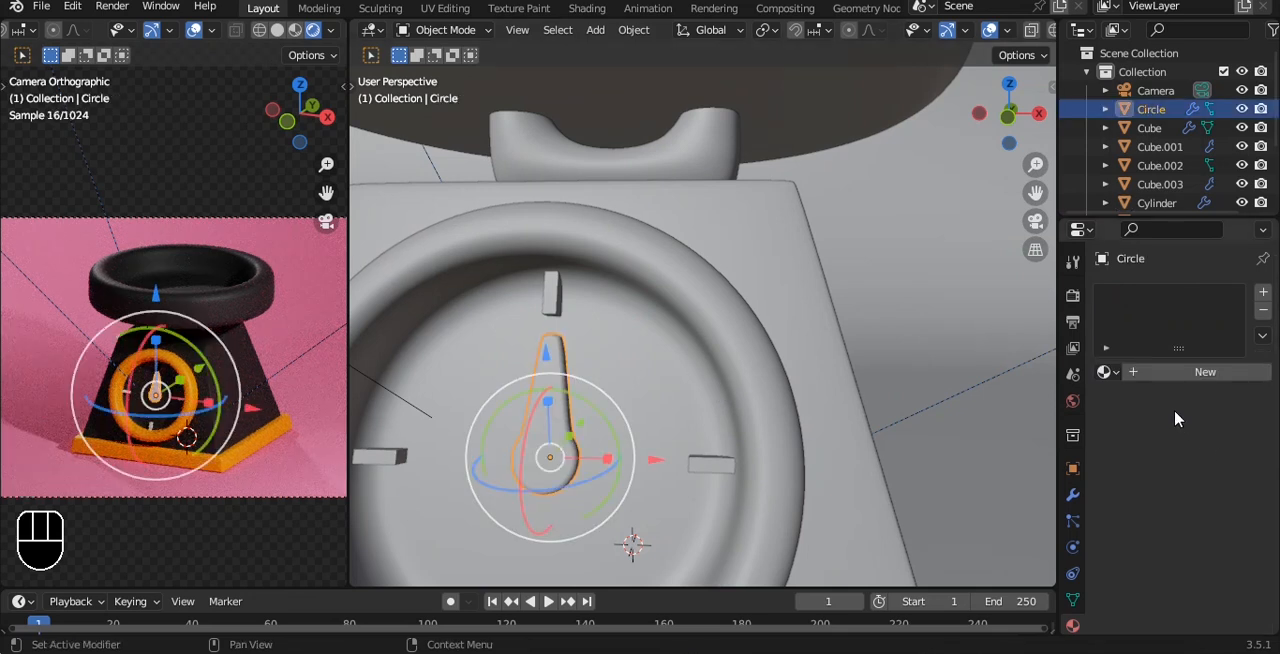
pyautogui.click(1180, 371)
pyautogui.click(1213, 537)
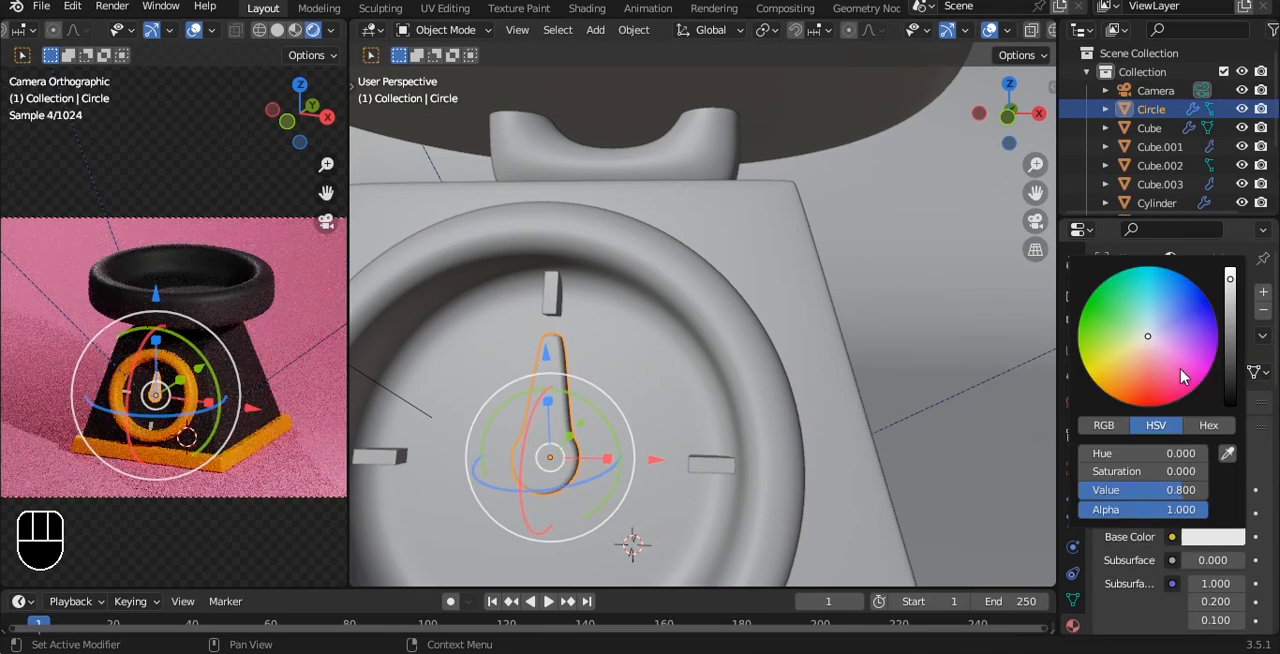
pyautogui.click(1150, 376)
pyautogui.moveTo(1150, 376); pyautogui.dragTo(1151, 393)
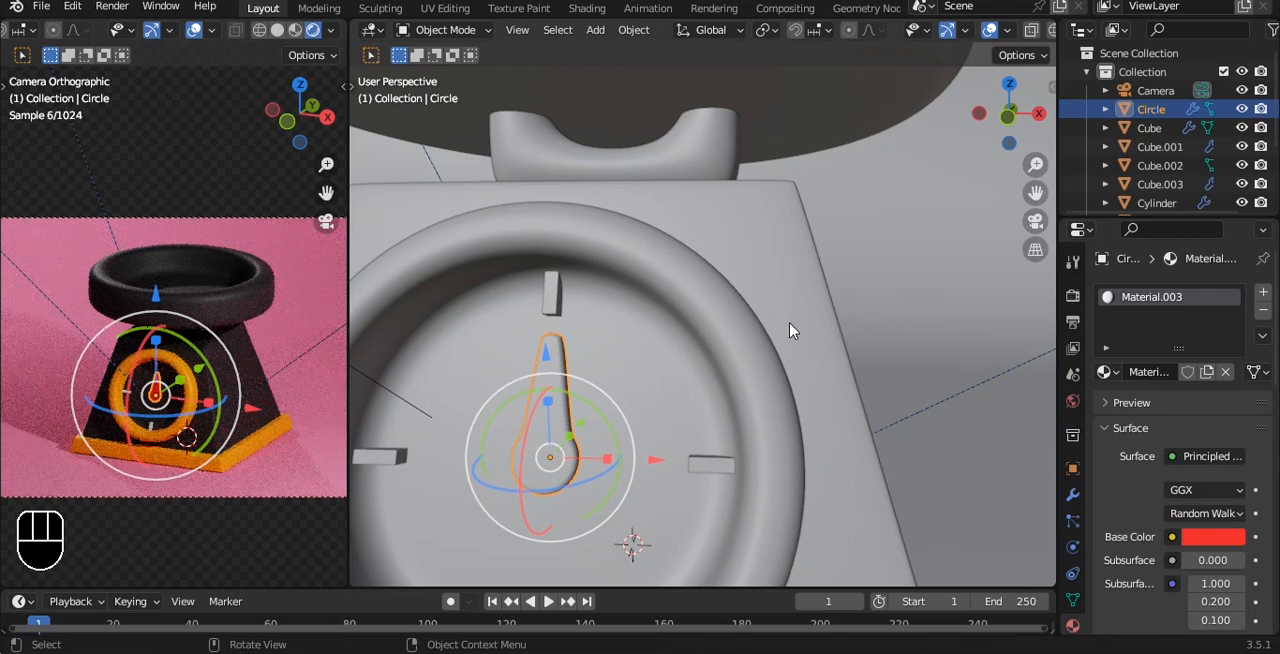
# Tilt the orthographic camera's view of the scale slightly lower and select the tray.
pyautogui.press('q')
pyautogui.click(269, 313)
pyautogui.keyDown('alt'); pyautogui.moveTo(267, 306); pyautogui.dragTo(258, 282); pyautogui.keyUp('alt')
pyautogui.hotkey('alt', 'a')
pyautogui.click(207, 320)
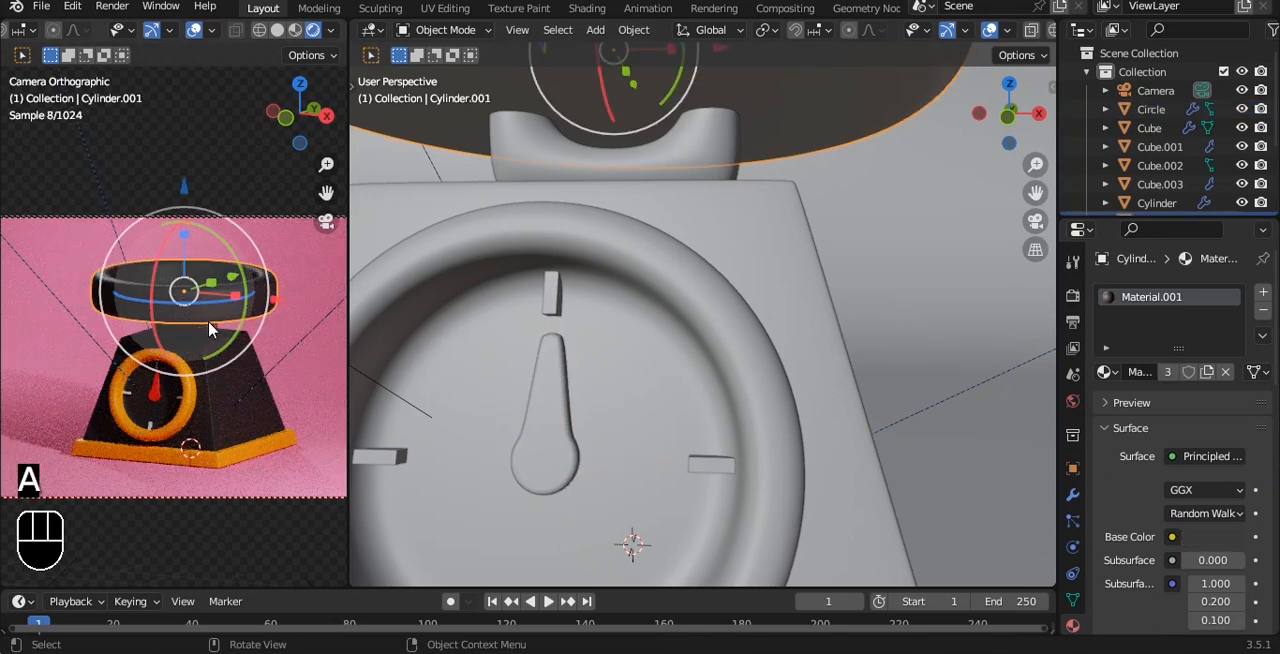
# Readjust the orthographic camera's angle around the scale using Lock Camera to View, and save the file.
pyautogui.click(790, 358)
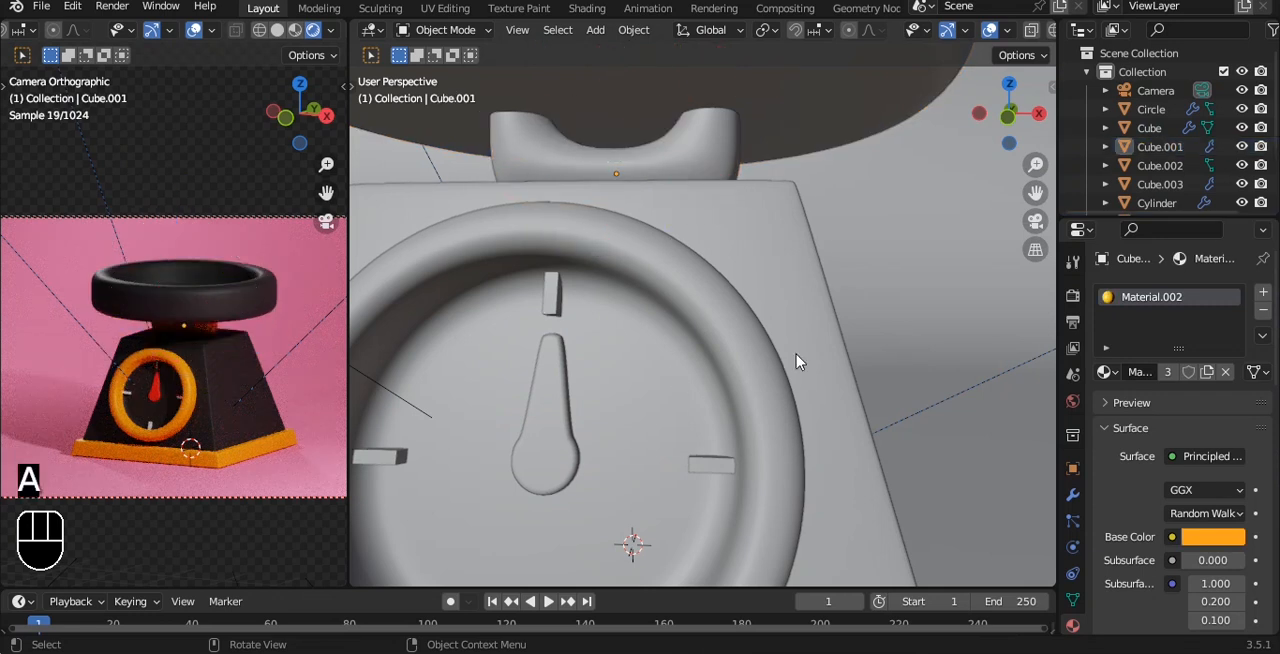
pyautogui.press('q')
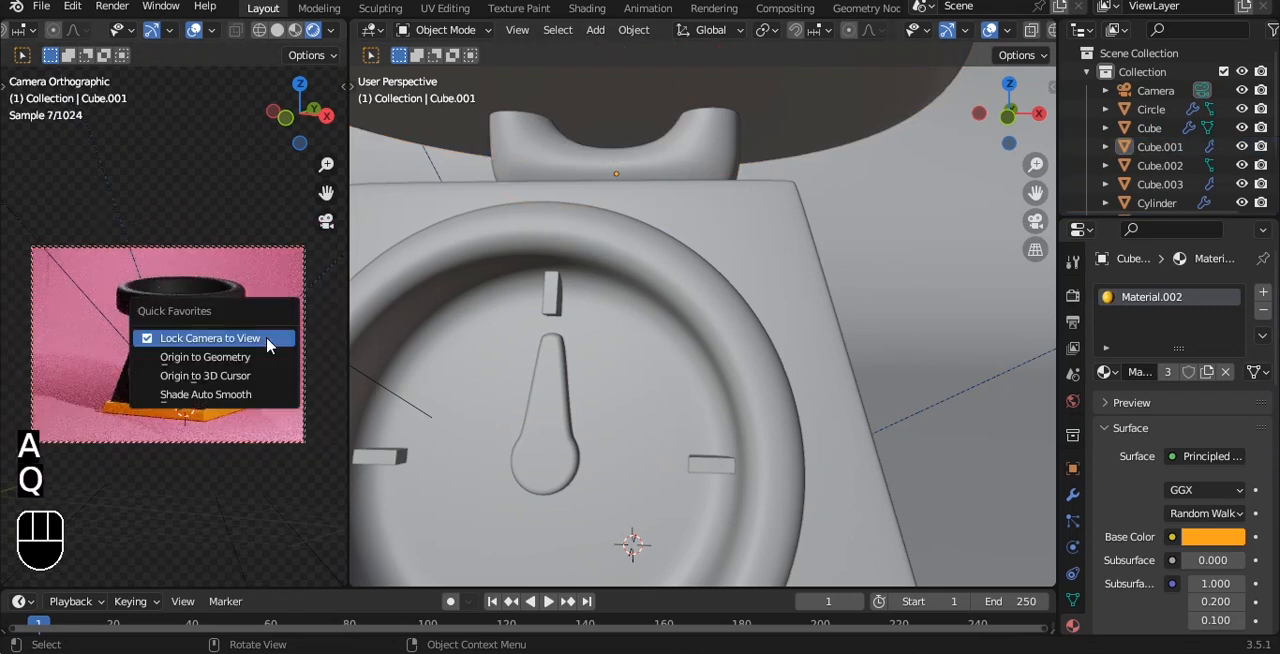
pyautogui.click(262, 334)
pyautogui.moveTo(262, 334)
pyautogui.keyDown('alt'); pyautogui.mouseDown()
pyautogui.moveTo(277, 334)
pyautogui.moveTo(269, 345)
pyautogui.mouseUp(); pyautogui.keyUp('alt')
pyautogui.press('KP_0')
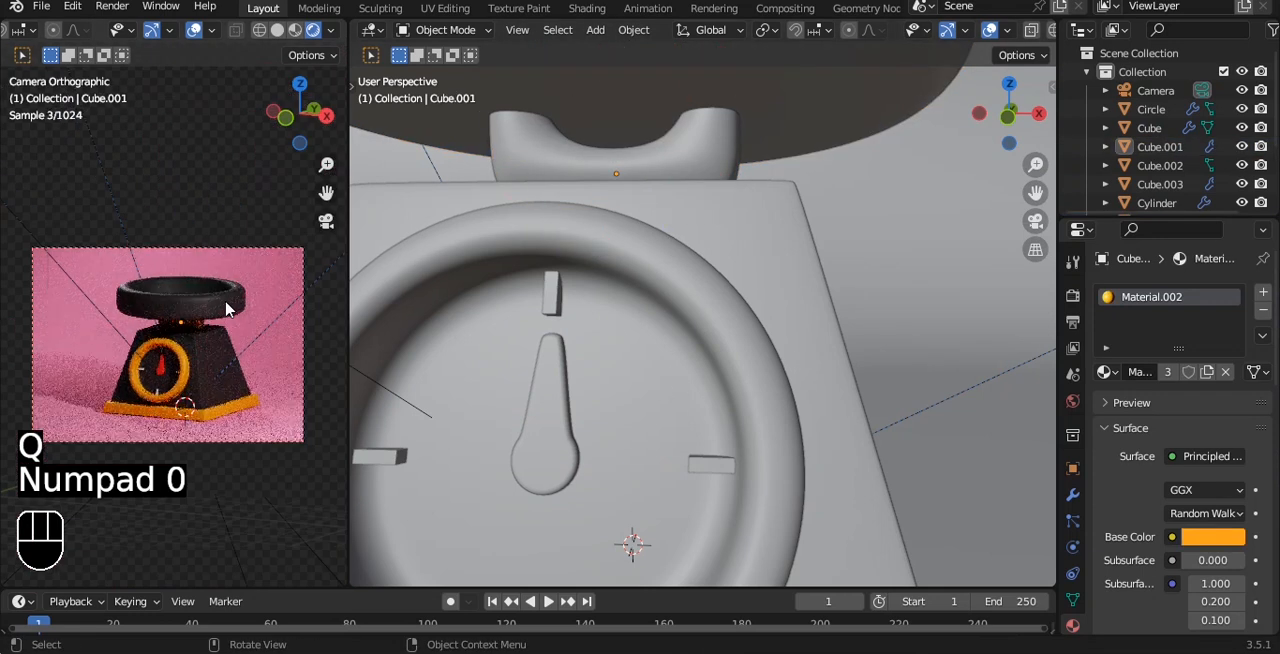
pyautogui.press('q')
pyautogui.click(226, 302)
pyautogui.moveTo(229, 303)
pyautogui.keyDown('alt'); pyautogui.mouseDown()
pyautogui.moveTo(220, 316)
pyautogui.moveTo(235, 314)
pyautogui.mouseUp(); pyautogui.keyUp('alt')
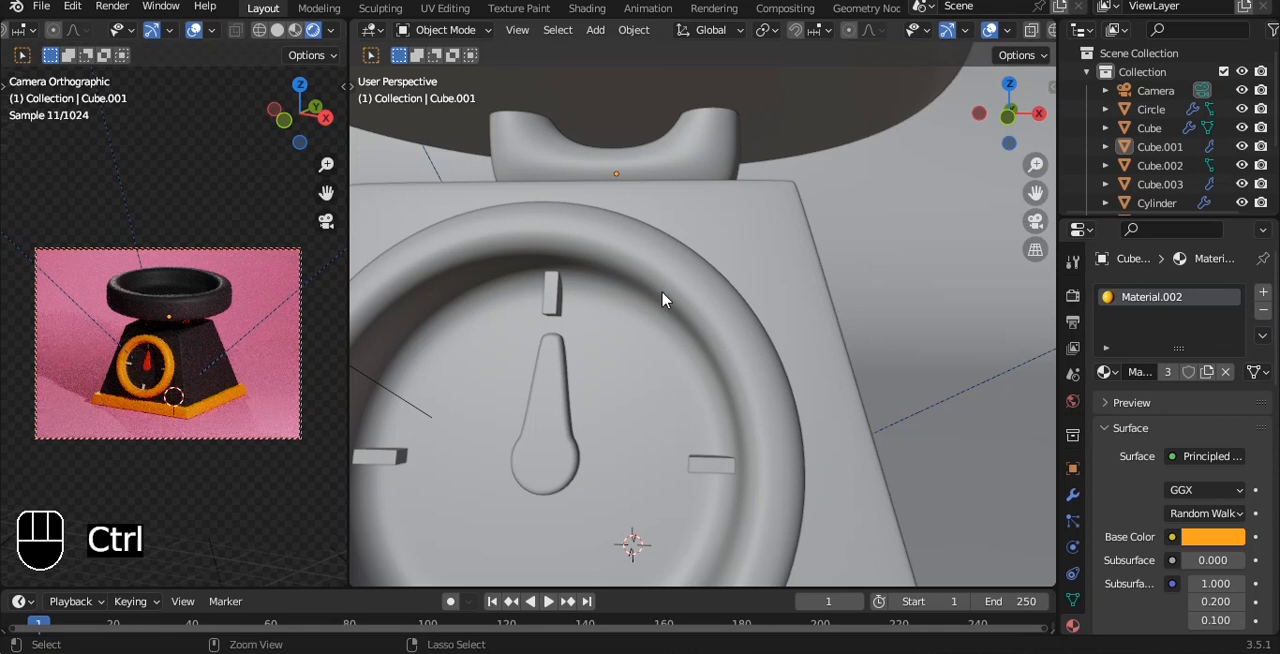
pyautogui.hotkey('ctrl', 's')
# Scale up the key area light in front of the kitchen scale.
pyautogui.scroll(-14, 664, 298)
pyautogui.keyDown('alt'); pyautogui.moveTo(694, 222); pyautogui.dragTo(687, 253); pyautogui.keyUp('alt')
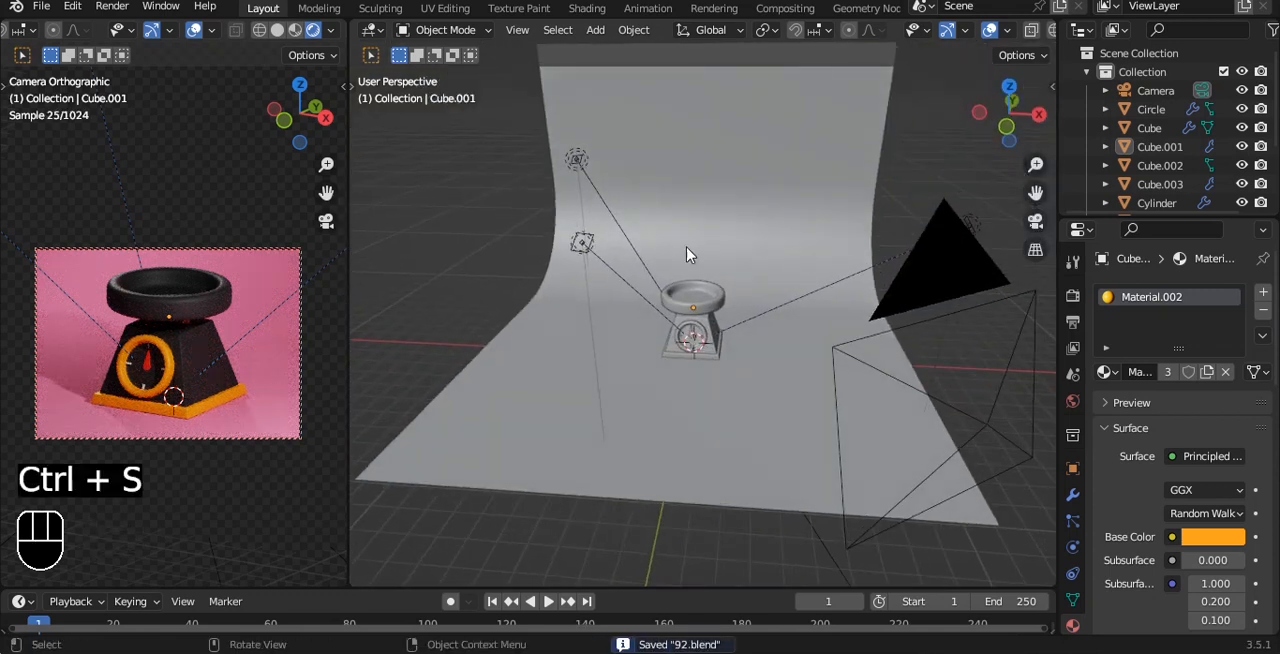
pyautogui.click(584, 245)
pyautogui.press('s')
pyautogui.click(846, 220)
# Enlarge the back area light located behind the kitchen scale.
pyautogui.keyDown('alt'); pyautogui.keyDown('shift'); pyautogui.moveTo(670, 192); pyautogui.dragTo(689, 240); pyautogui.keyUp('shift'); pyautogui.keyUp('alt')
pyautogui.keyDown('alt'); pyautogui.moveTo(689, 240); pyautogui.dragTo(698, 270); pyautogui.keyUp('alt')
pyautogui.click(570, 206)
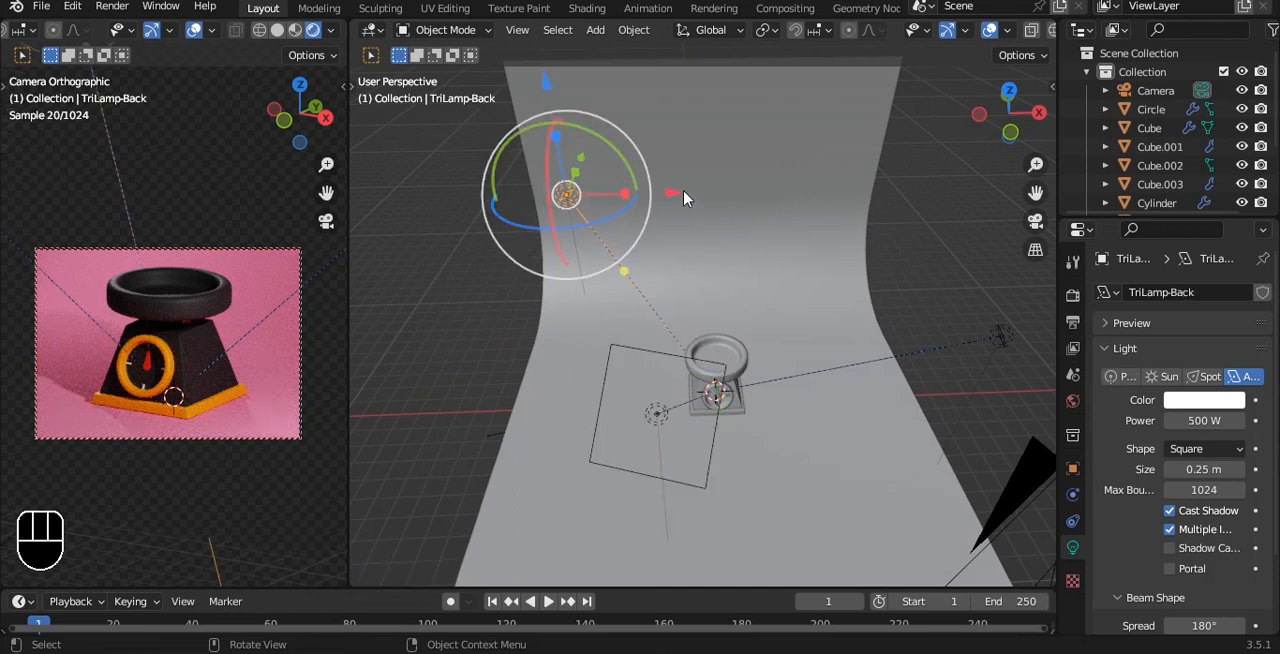
pyautogui.press('s')
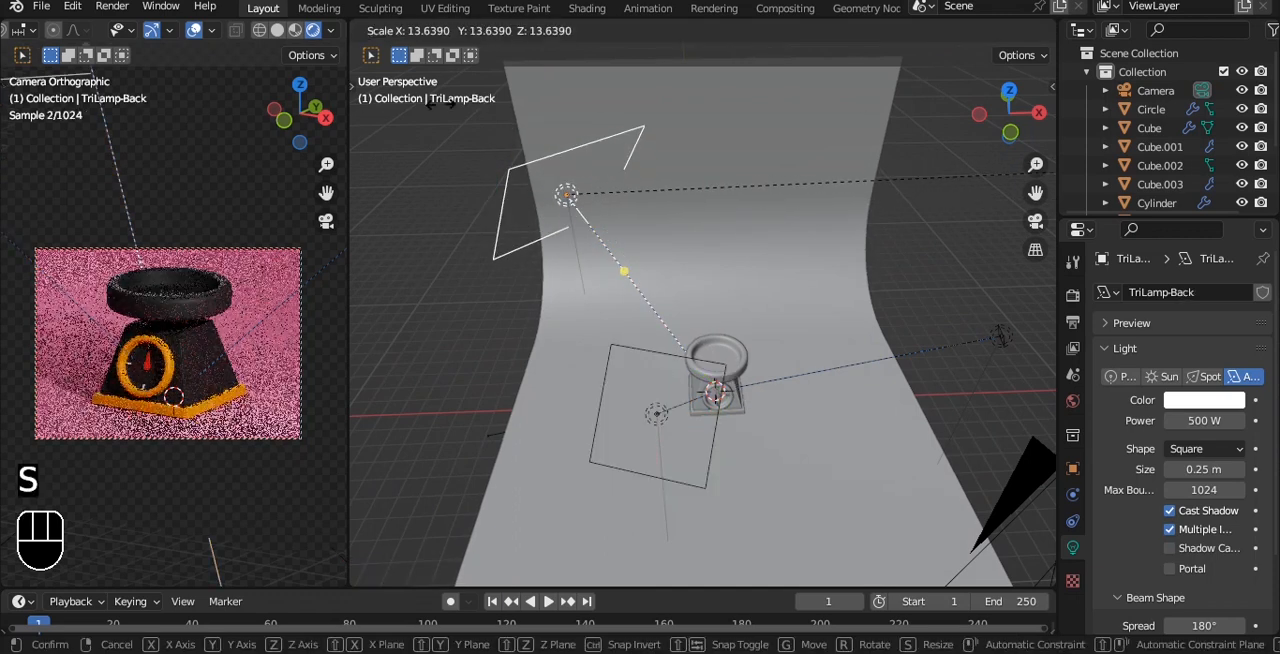
pyautogui.click(654, 133)
# Shift the back light to a lower position behind the kitchen scale, near the backdrop's left edge.
pyautogui.keyDown('alt'); pyautogui.moveTo(655, 134); pyautogui.dragTo(646, 214); pyautogui.keyUp('alt')
pyautogui.moveTo(648, 170); pyautogui.dragTo(605, 216)
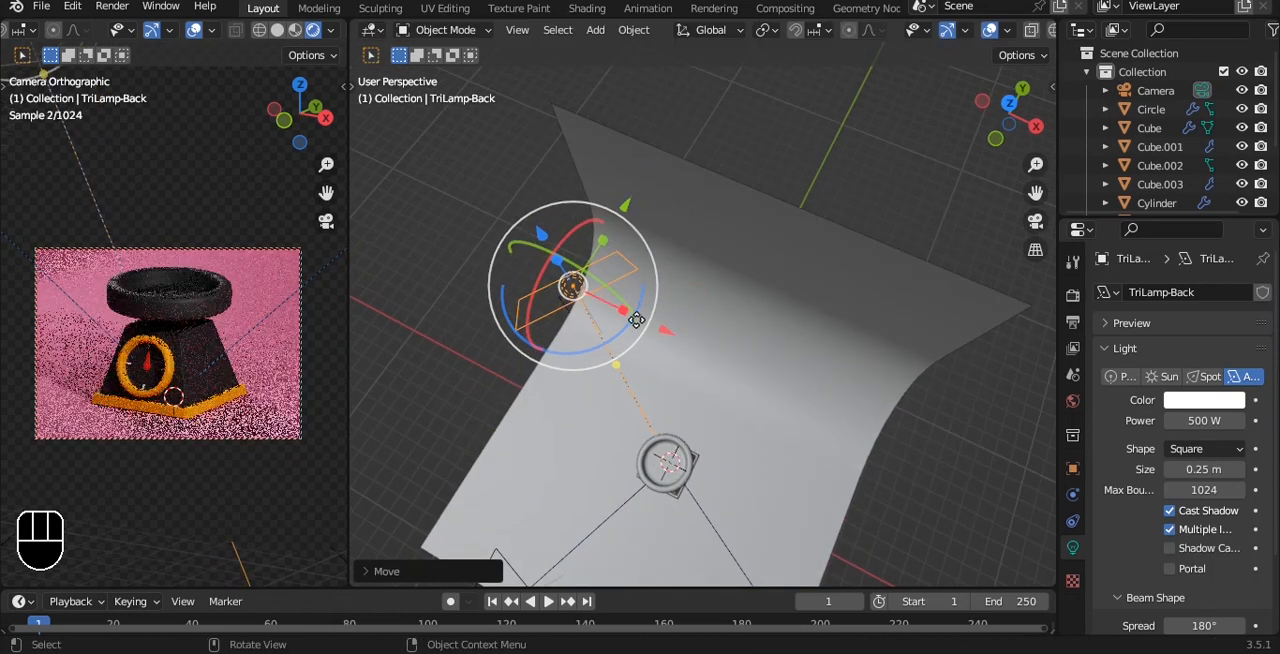
pyautogui.moveTo(663, 330); pyautogui.dragTo(701, 170)
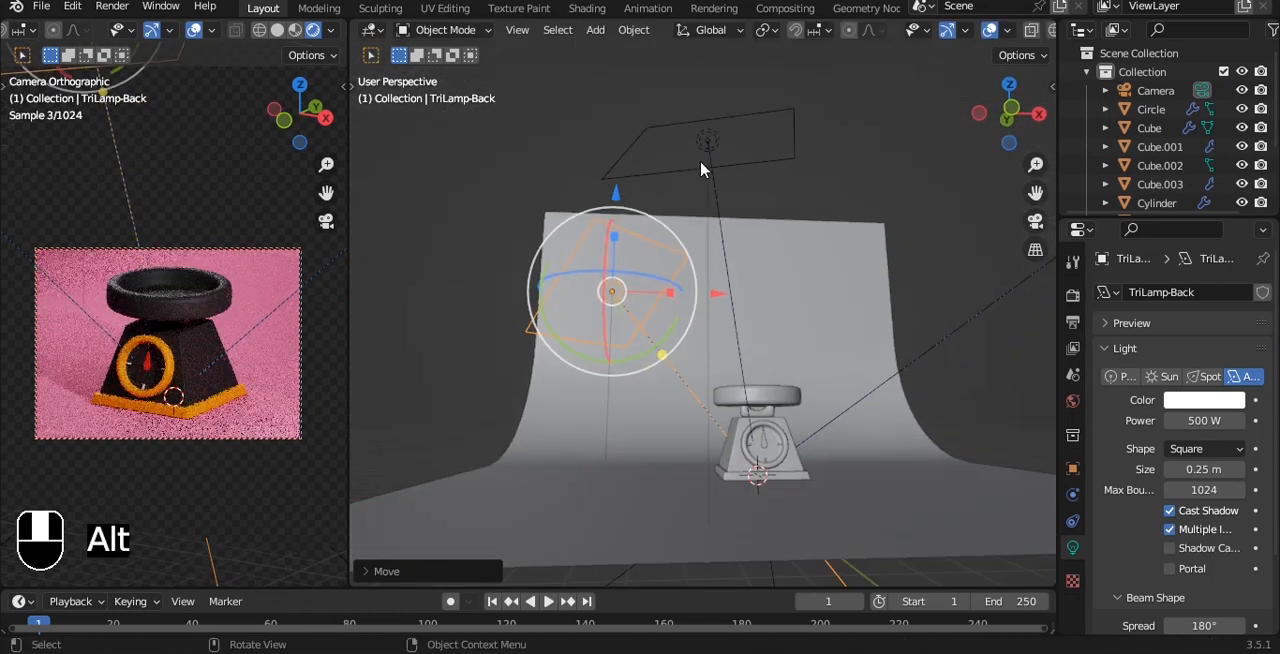
pyautogui.moveTo(615, 205); pyautogui.dragTo(594, 229)
# Scale up the fill area light beside the backdrop by a factor of about 11.
pyautogui.keyDown('alt'); pyautogui.moveTo(874, 166); pyautogui.dragTo(793, 352); pyautogui.keyUp('alt')
pyautogui.moveTo(793, 352); pyautogui.dragTo(814, 356, button='middle')
pyautogui.click(854, 429)
pyautogui.press('s')
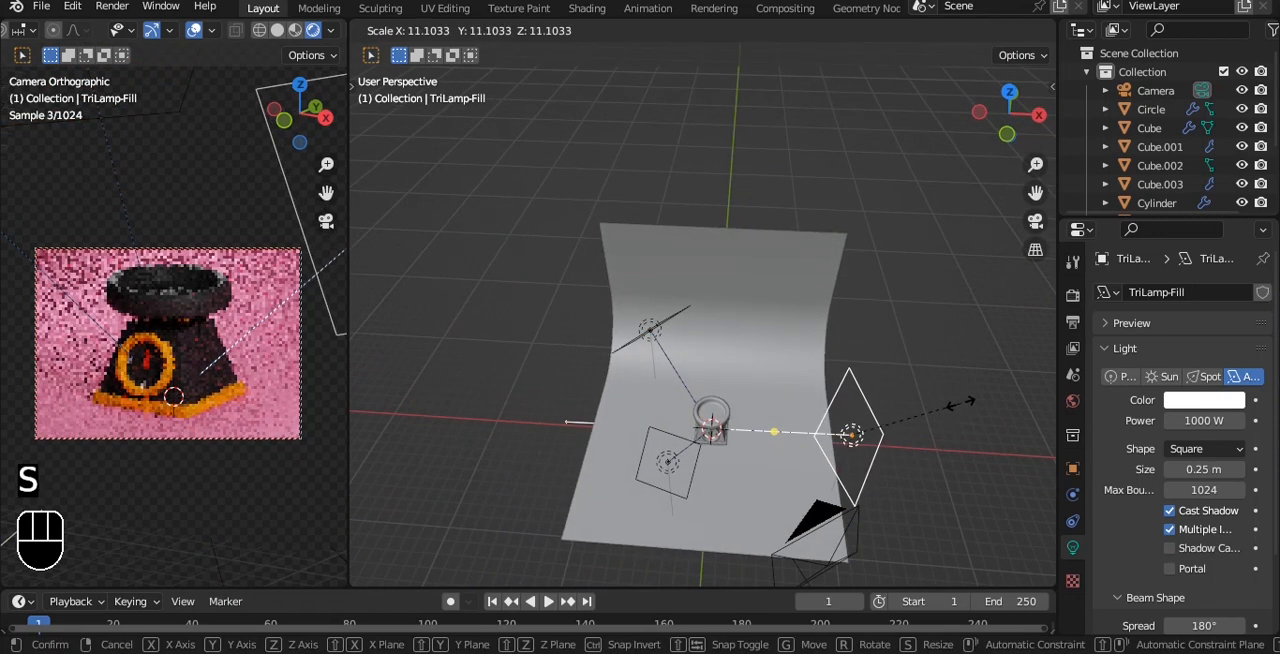
pyautogui.click(957, 406)
# Set the fill light's power to 1500 W and save the file.
pyautogui.keyDown('shift'); pyautogui.moveTo(900, 357); pyautogui.dragTo(775, 297, button='middle'); pyautogui.keyUp('shift')
pyautogui.scroll(1, 426, 374)
pyautogui.keyDown('alt'); pyautogui.moveTo(426, 374); pyautogui.dragTo(534, 381); pyautogui.keyUp('alt')
pyautogui.click(1199, 420)
pyautogui.write('150')
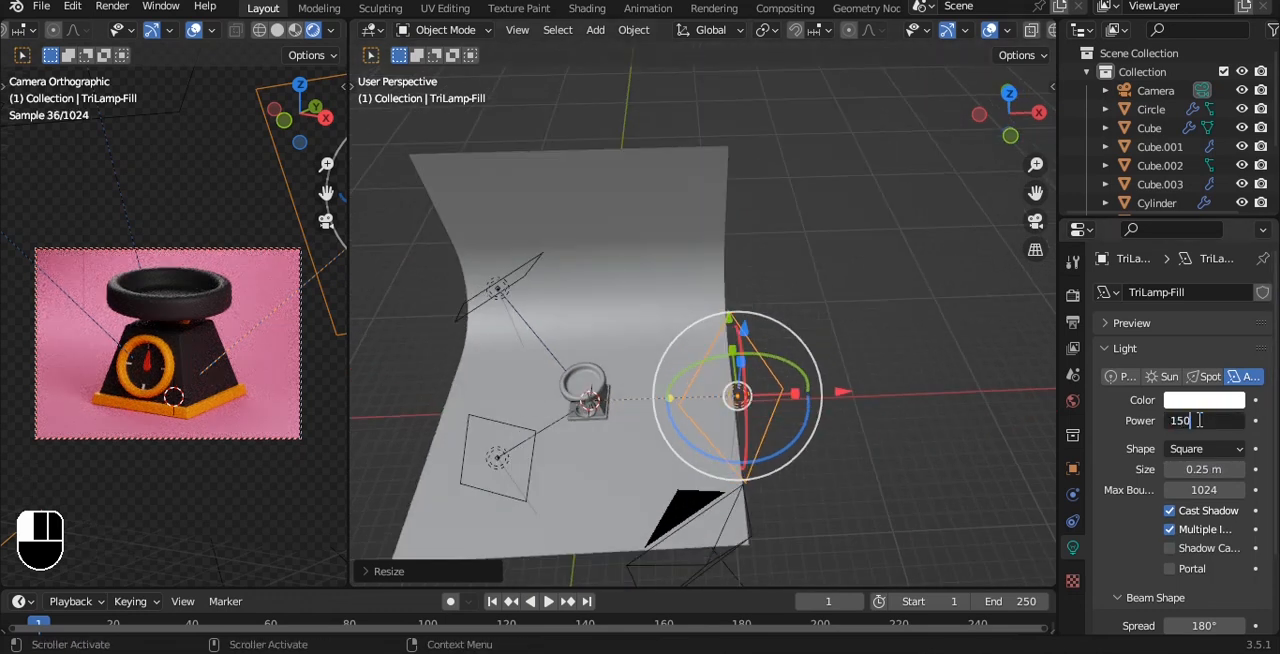
pyautogui.write('0')
pyautogui.press('Return')
pyautogui.hotkey('ctrl', 's')
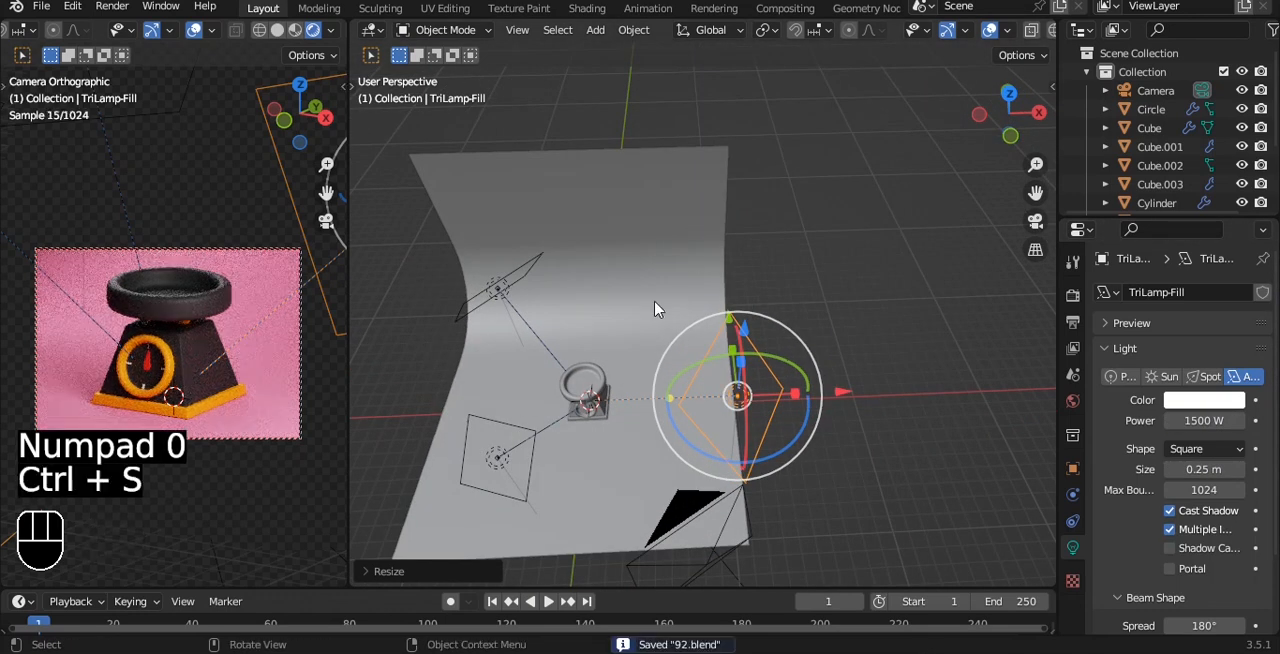
# Set the key light's power to 700 W and save the file.
pyautogui.click(497, 457)
pyautogui.click(1199, 420)
pyautogui.write('7')
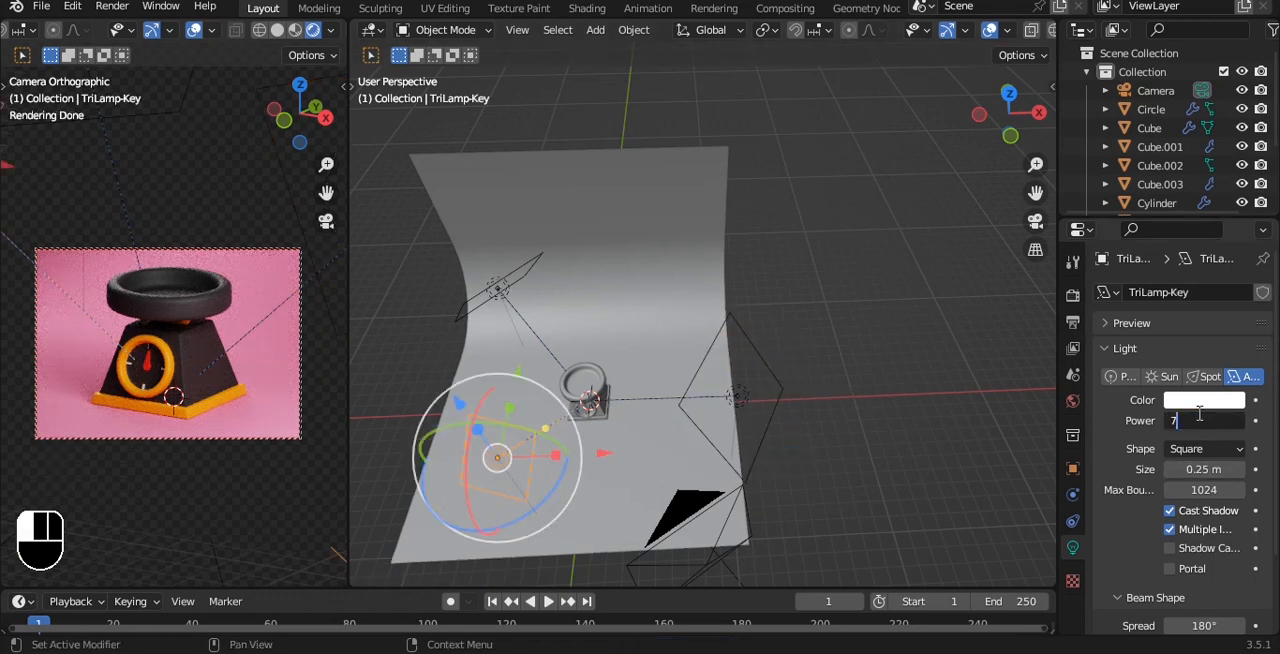
pyautogui.write('00')
pyautogui.press('Return')
pyautogui.hotkey('ctrl', 's')
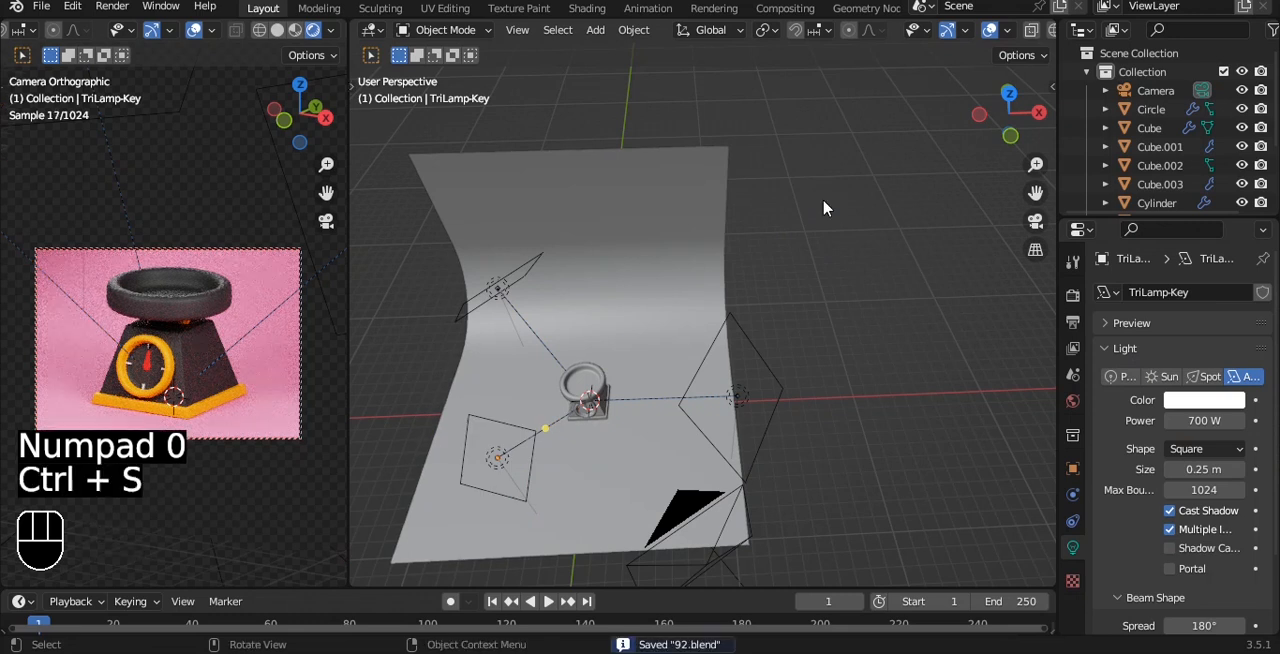
# Set the back light's power to 800 W and save the file.
pyautogui.click(532, 287)
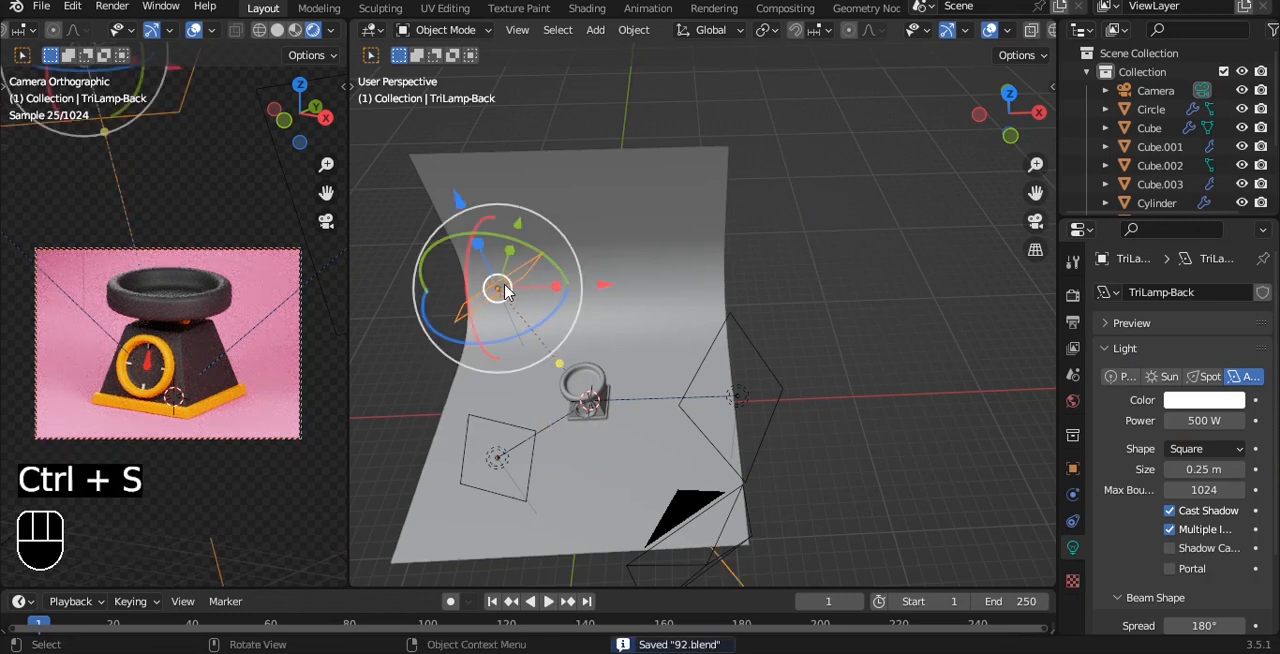
pyautogui.click(1199, 420)
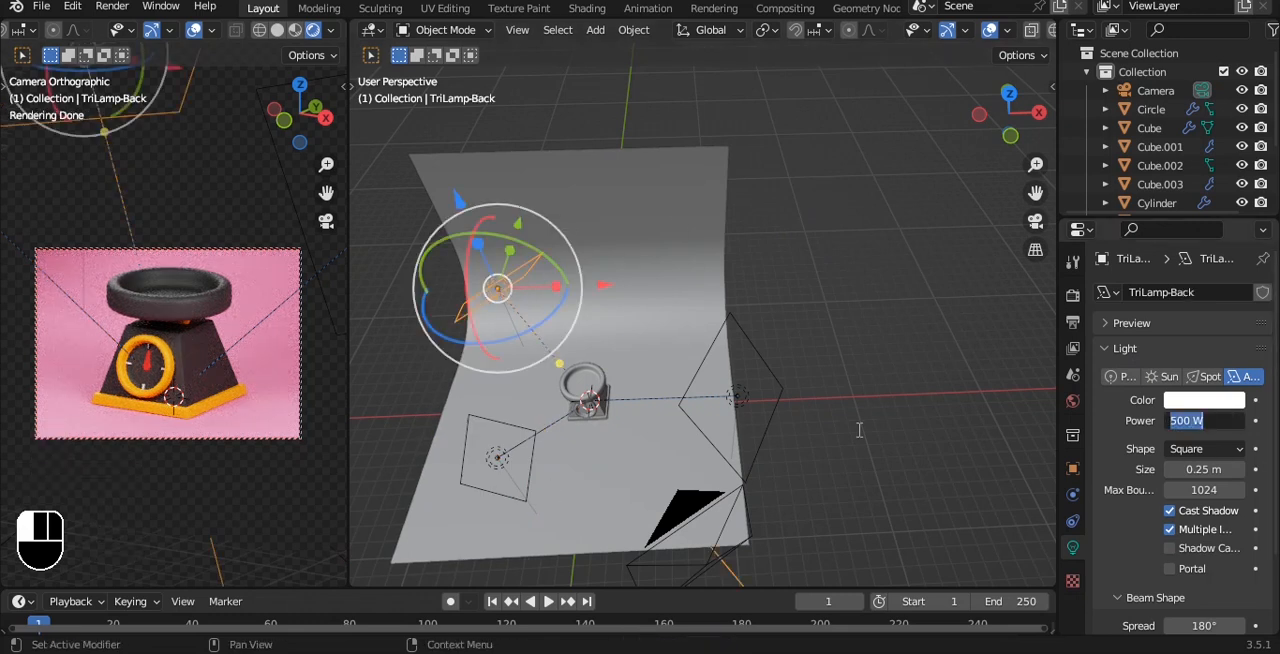
pyautogui.write('800')
pyautogui.press('Return')
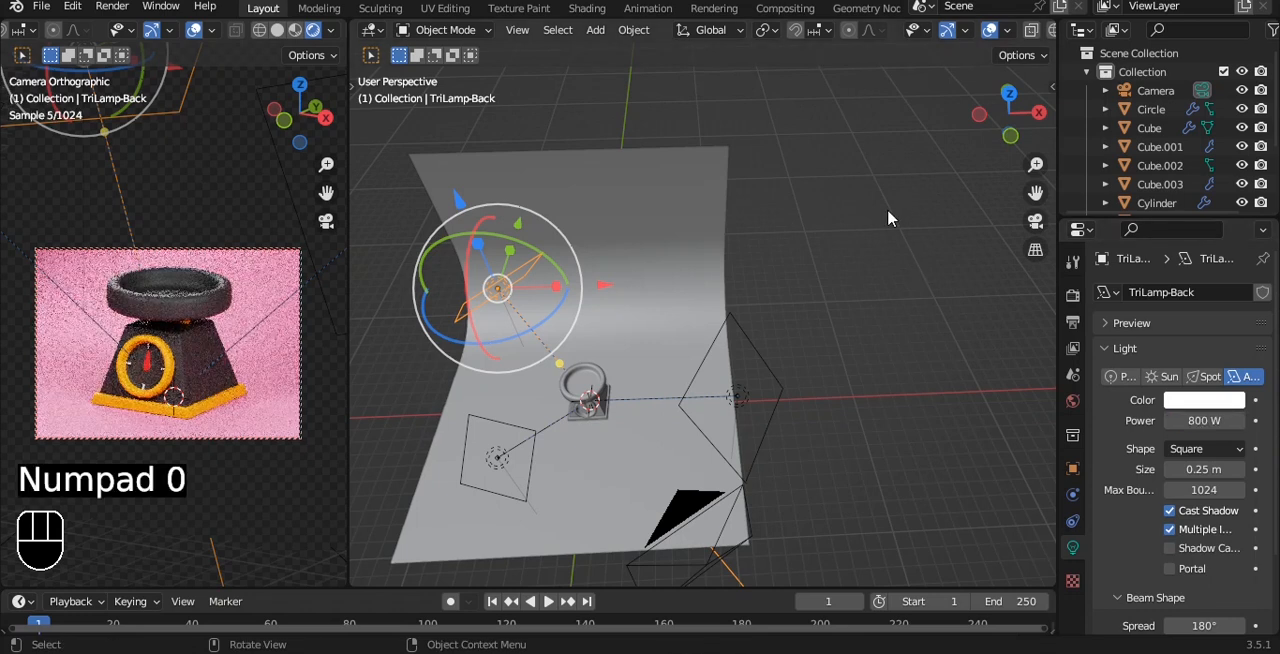
pyautogui.hotkey('ctrl', 's')
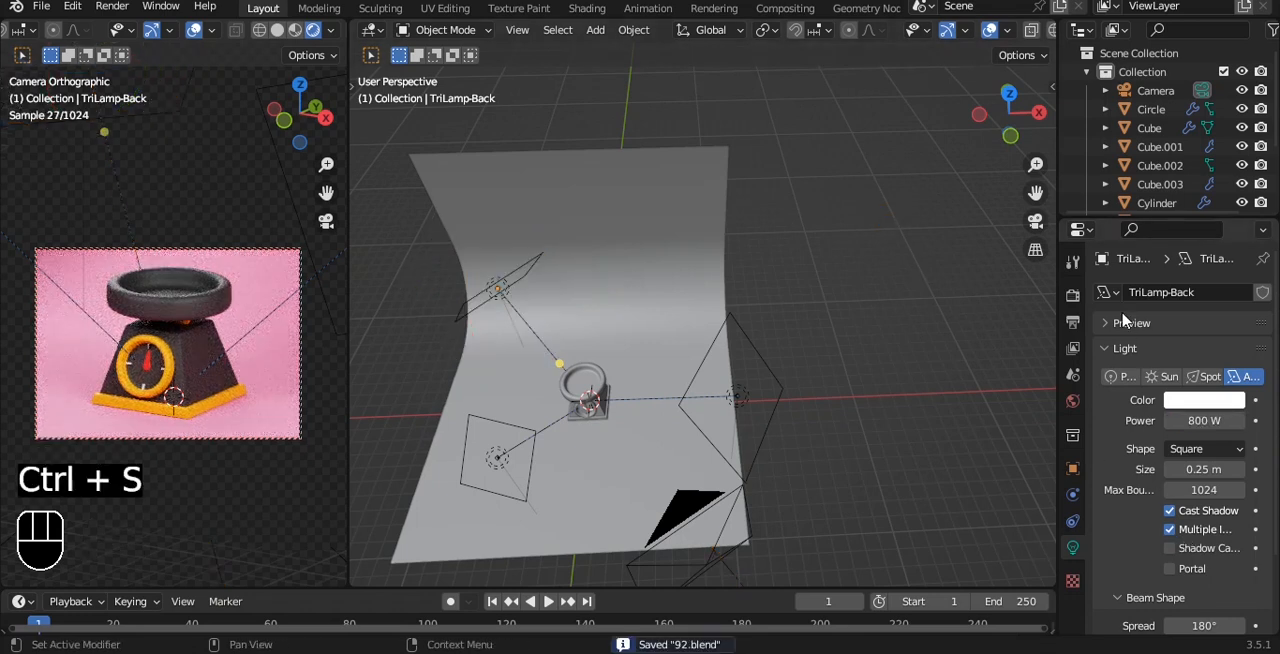
# Adjust the Cycles render settings and go to the Color Management options.
pyautogui.click(1074, 295)
pyautogui.click(1200, 339)
pyautogui.click(1190, 381)
pyautogui.scroll(-5, 1130, 306)
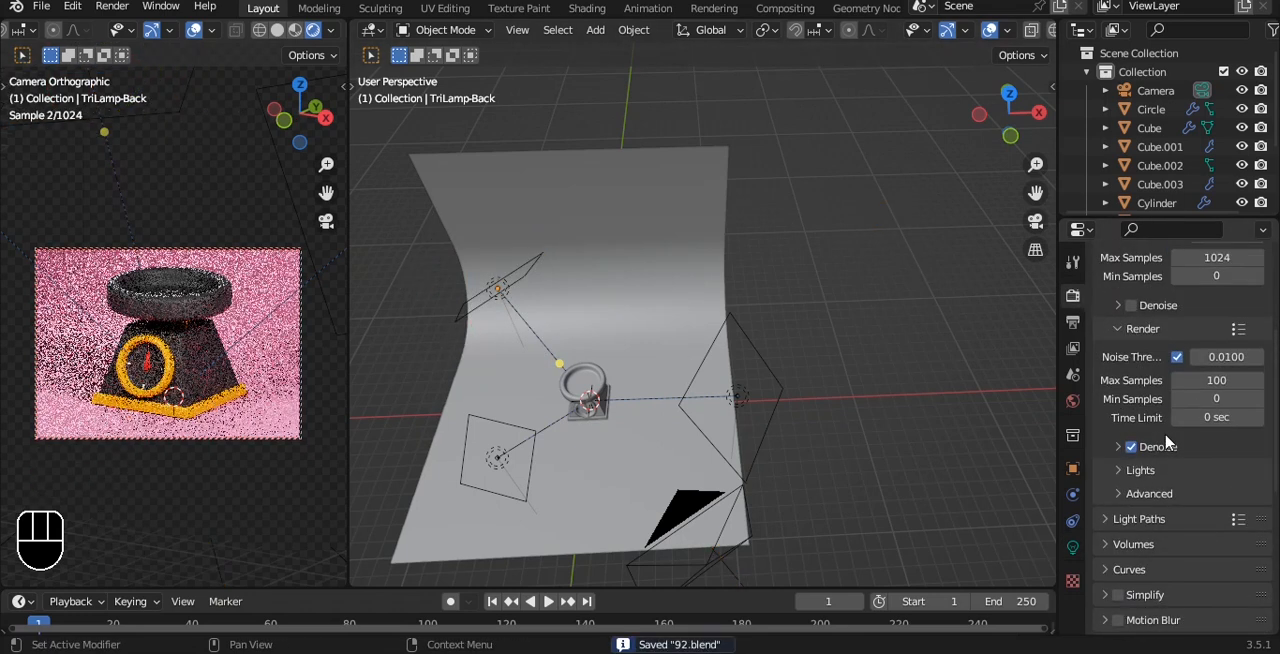
pyautogui.scroll(-8, 1130, 306)
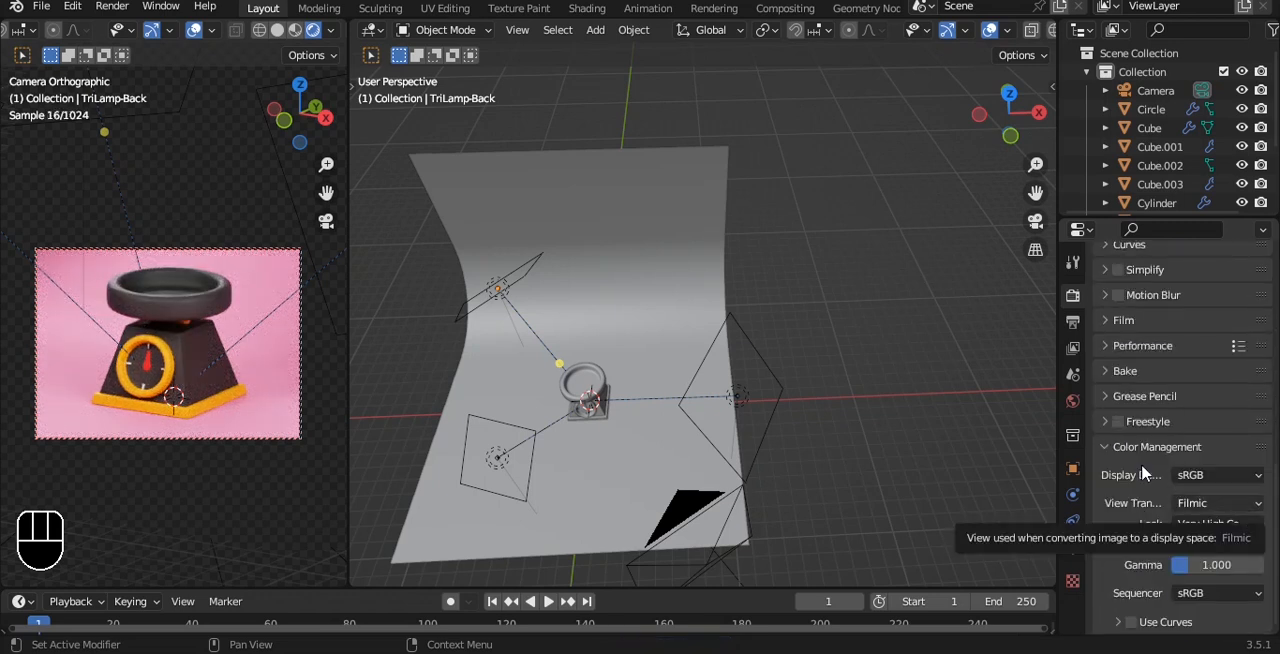